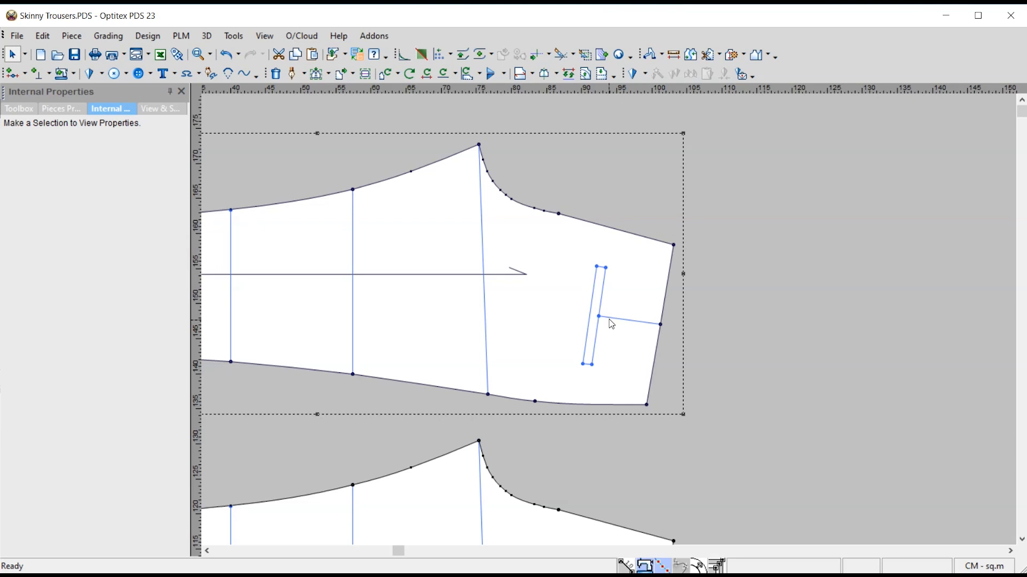
Step: Move the upper waist corner point of the top trouser piece by X 0 and Y 1 cm
key("m")
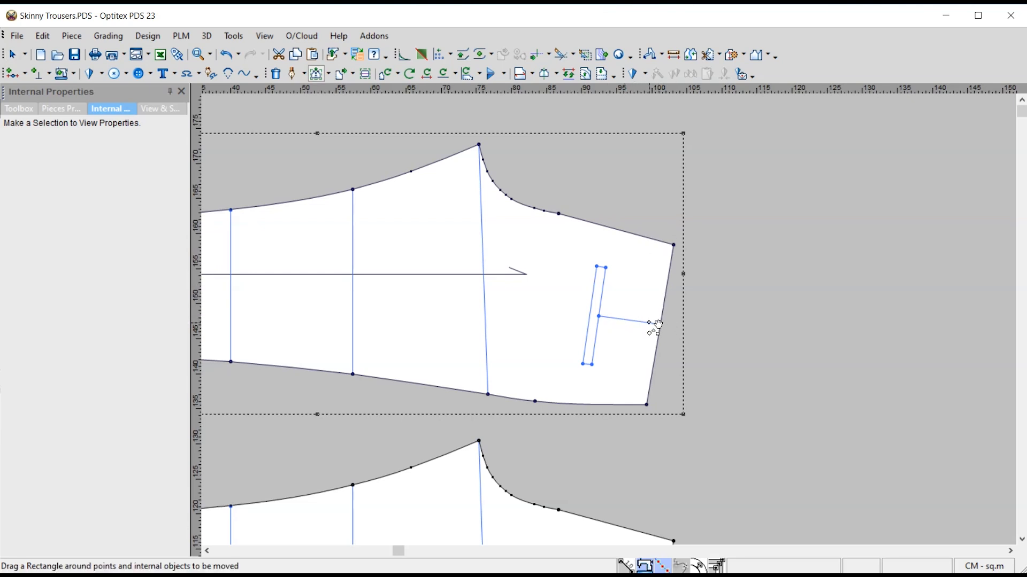
left_click(660, 325)
left_click_drag(650, 219, 695, 260)
left_click(673, 245)
left_click(686, 219)
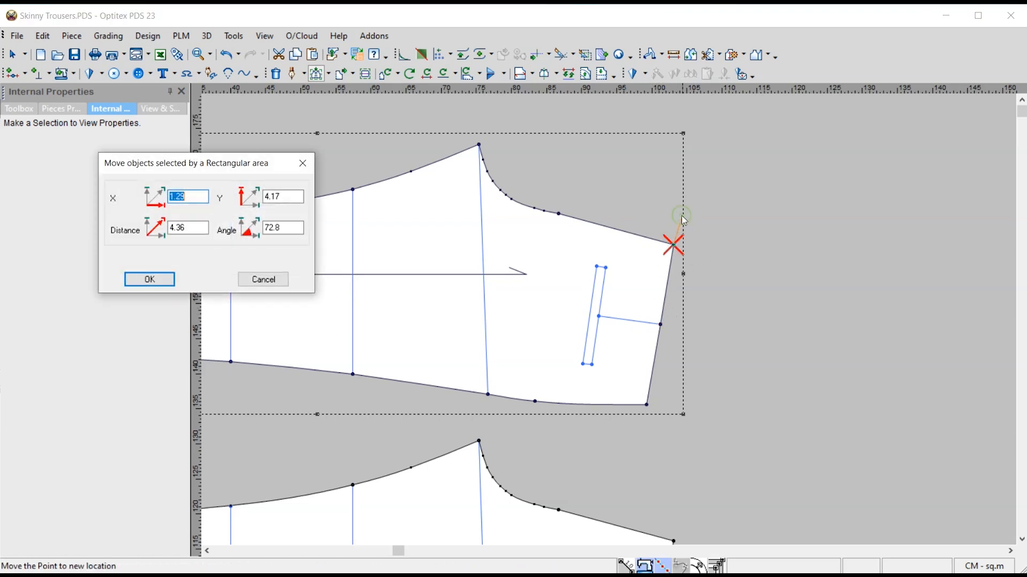
type("0")
key("Tab")
type("1")
key("Return")
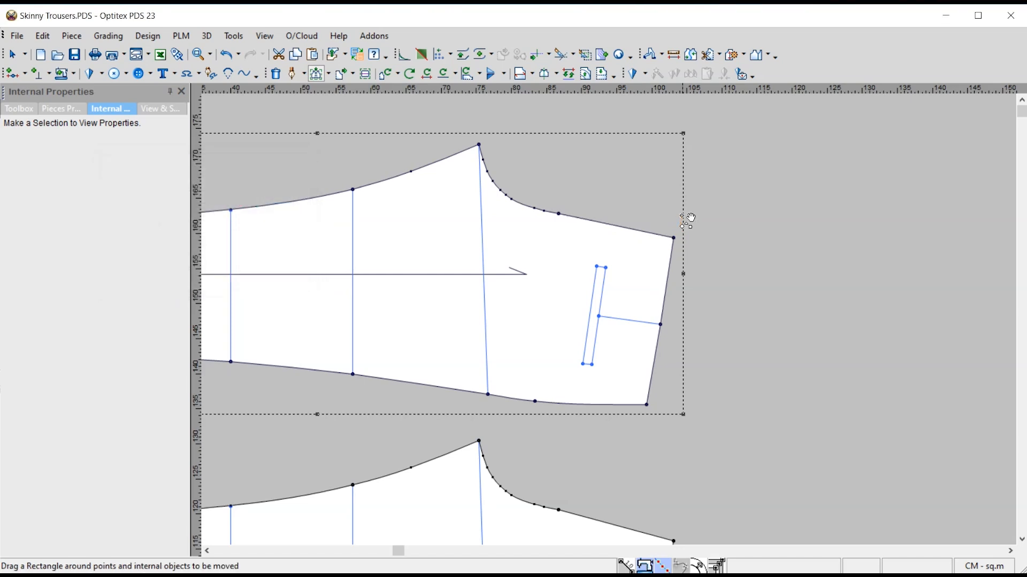
Step: Move the lower waist corner point of the top trouser piece by X 0 and Y -1 cm
left_click_drag(642, 387, 667, 422)
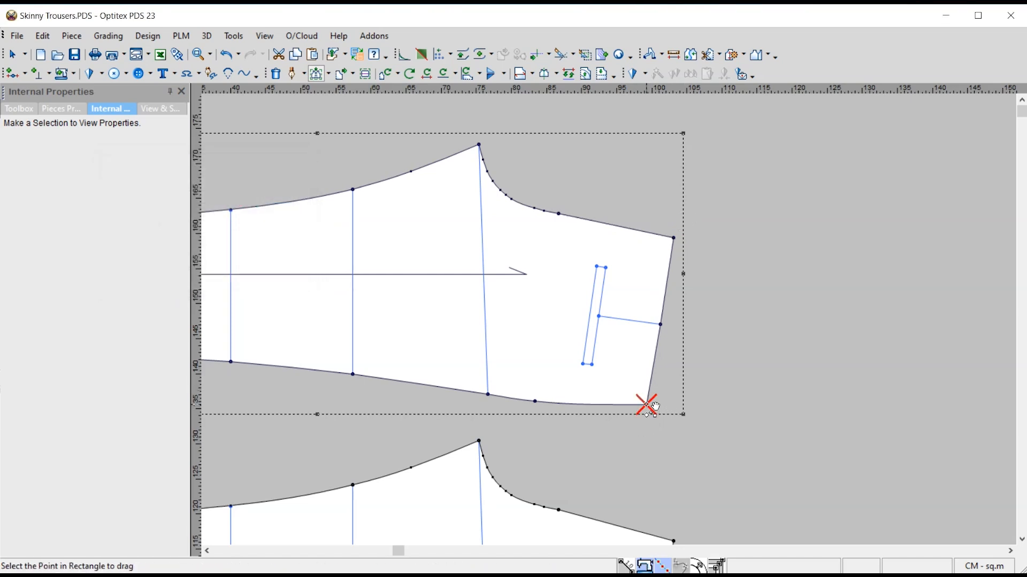
left_click(645, 404)
left_click(641, 417)
type("0")
key("Tab")
type("-1")
key("Return")
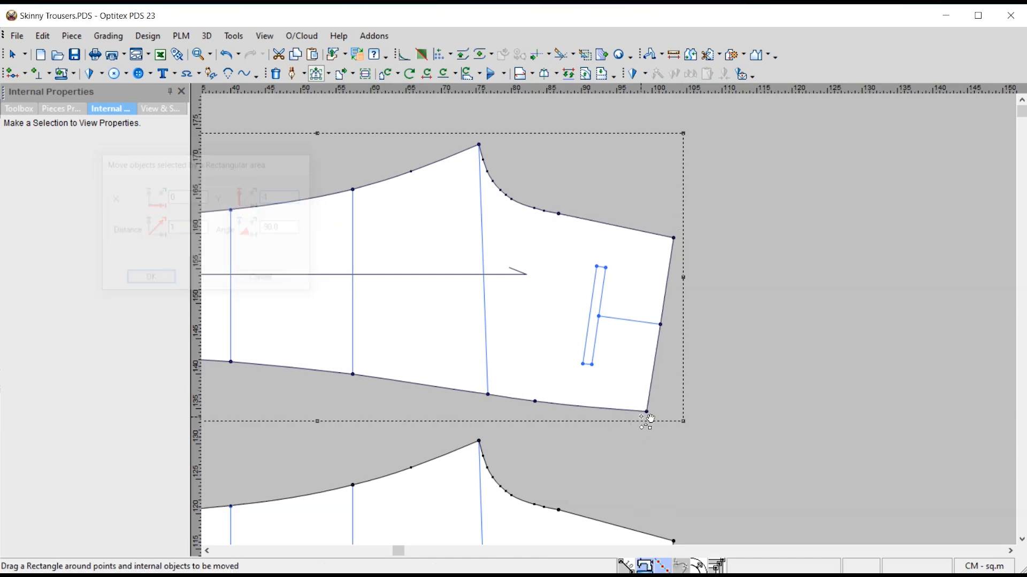
Step: Move the waistline point at the end of the dart centre line by X 0.5 and Y 0 cm
left_click_drag(651, 312, 670, 336)
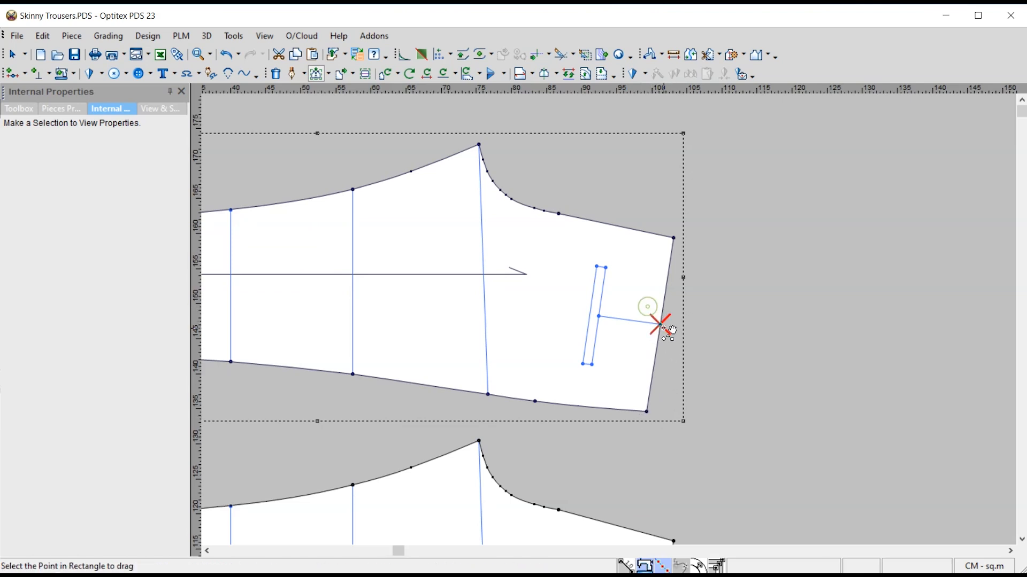
left_click(661, 324)
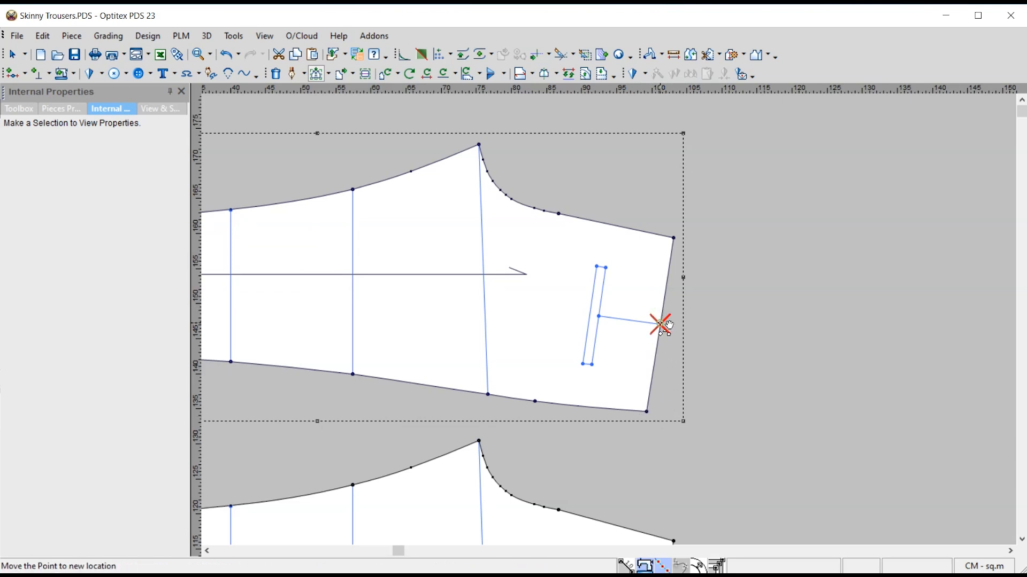
left_click(751, 339)
type(".5")
key("Tab")
type("0")
key("Return")
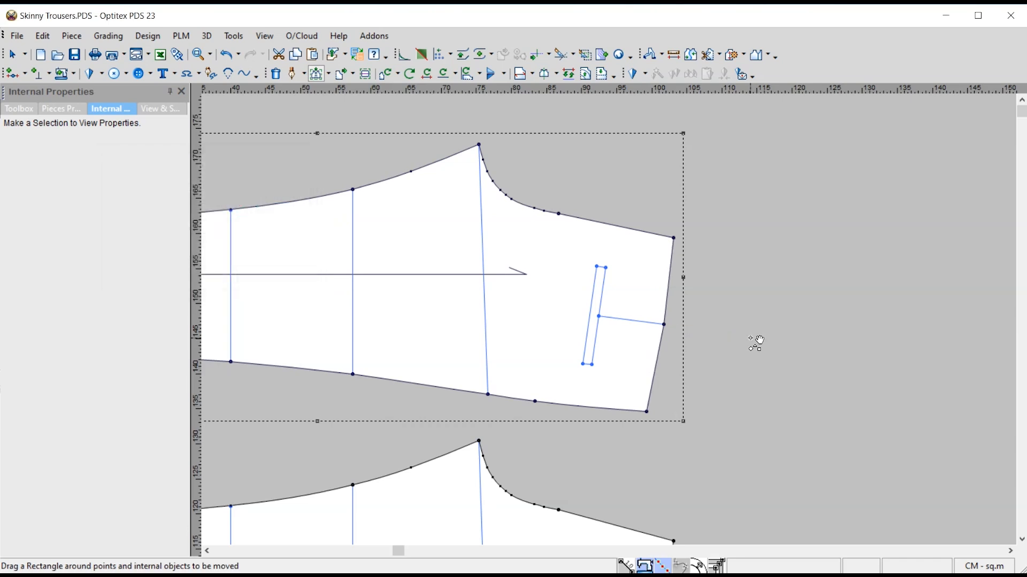
Step: Draw two internal dart legs from the pocket's midpoint to the waistline, 1 cm on either side of the centre line
key("d")
left_click(664, 313)
type("1")
key("Return")
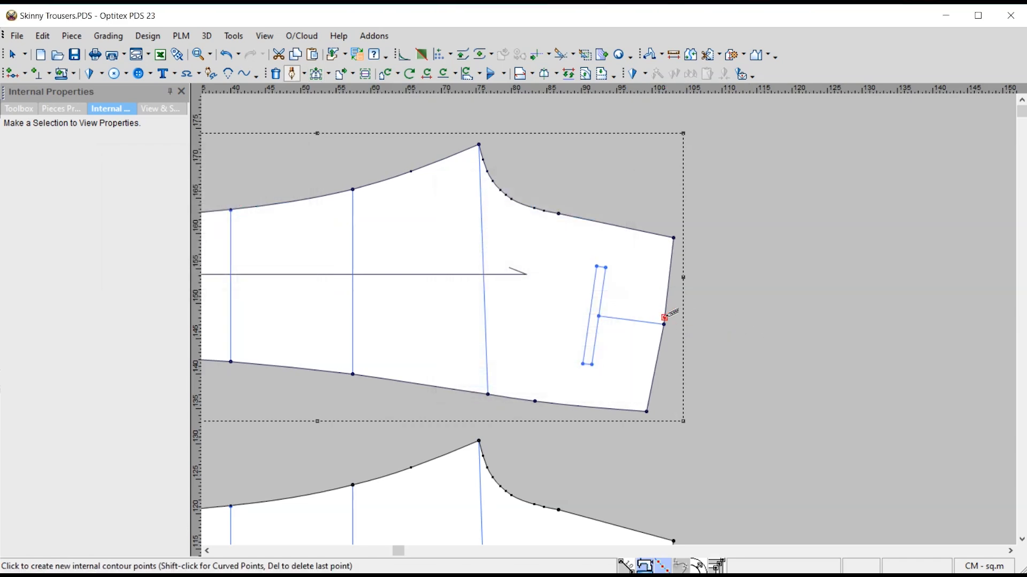
left_click(600, 316)
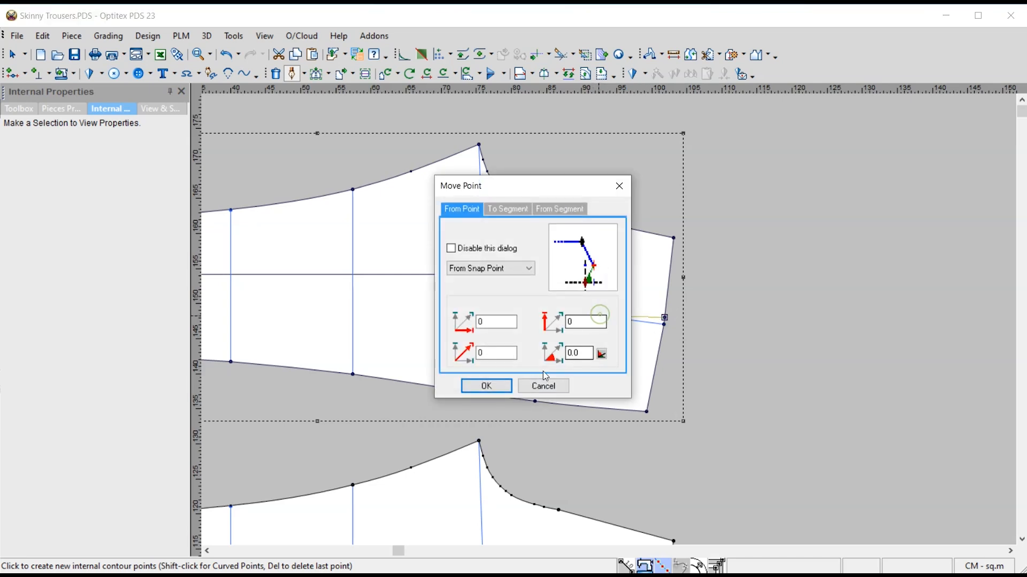
left_click(508, 389)
left_click(660, 339)
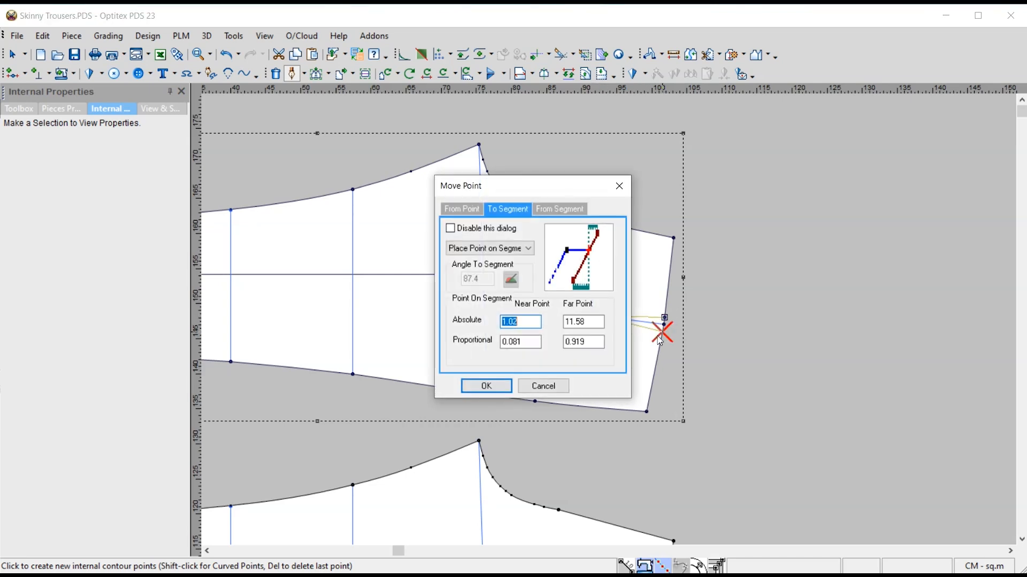
type("1")
key("Return")
right_click(772, 251)
left_click(787, 262)
left_click(565, 335)
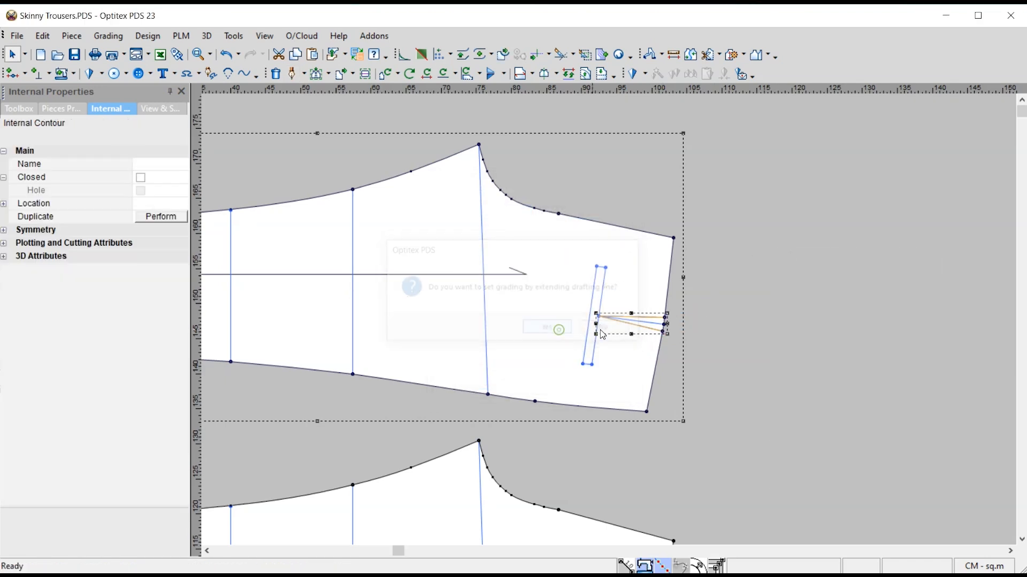
scroll(611, 325, "up", 3)
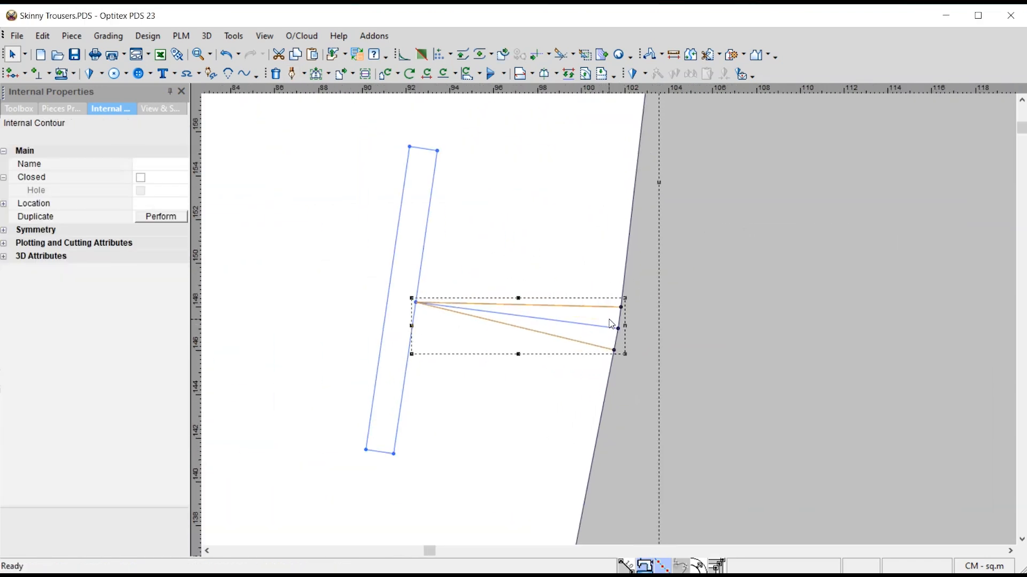
key("m")
scroll(611, 323, "up", 1)
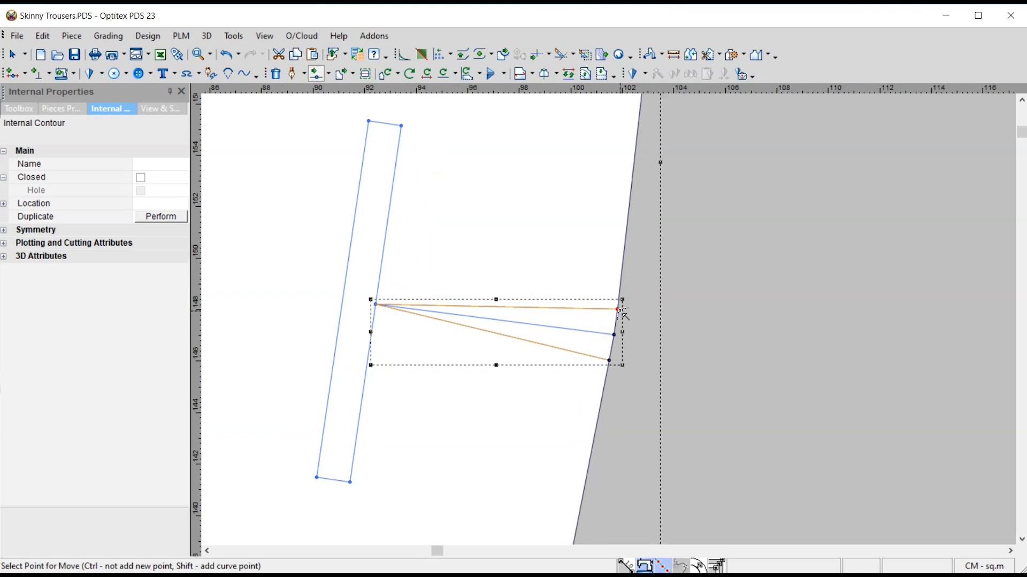
left_click(619, 310)
left_click(618, 310)
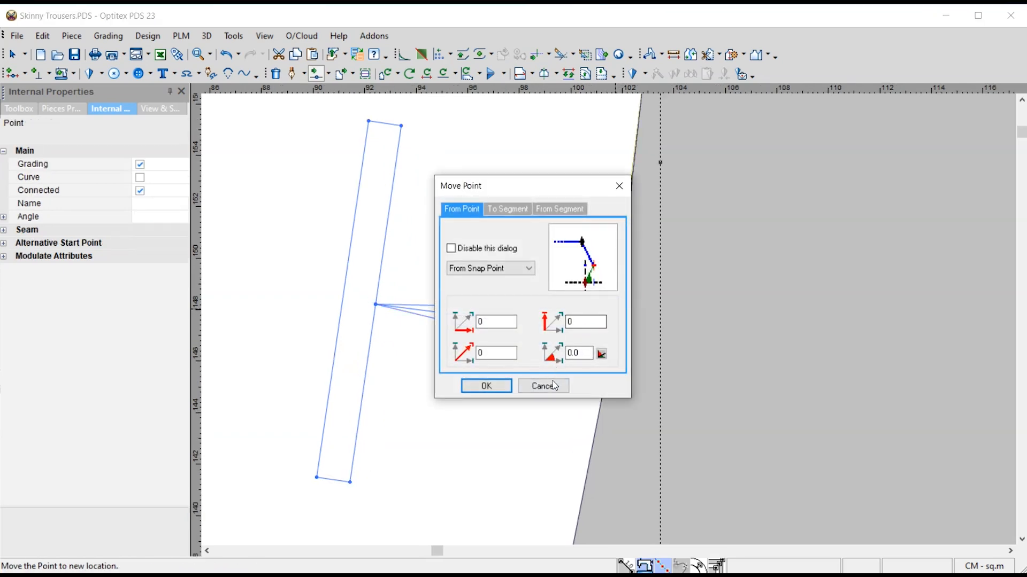
left_click(556, 385)
Step: Add a curve point on the waist segment above the dart and move it slightly inward to shape the waistline
scroll(618, 289, "down", 3)
scroll(612, 321, "up", 3)
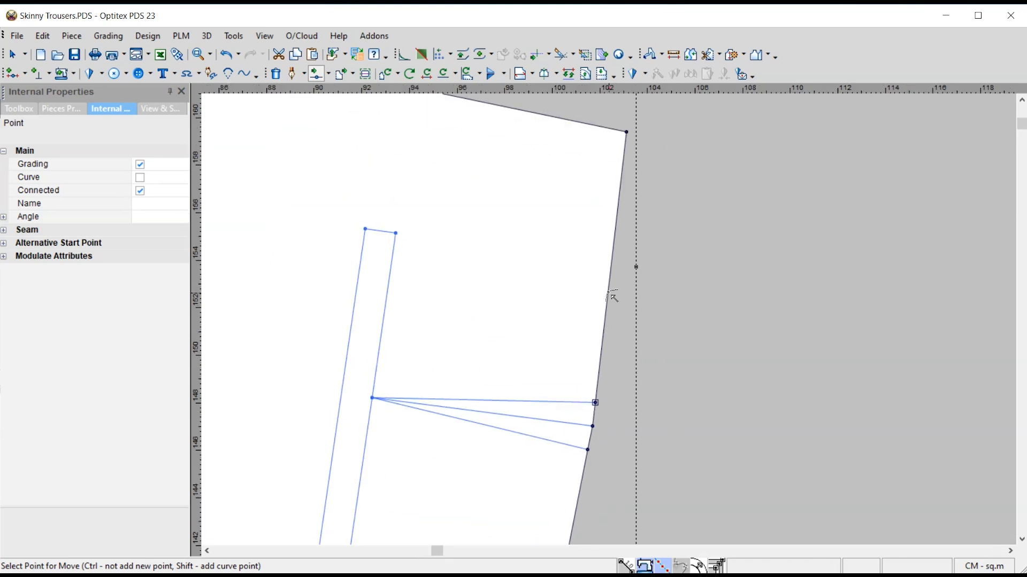
left_click(610, 293, "shift")
left_click(604, 315)
key("Return")
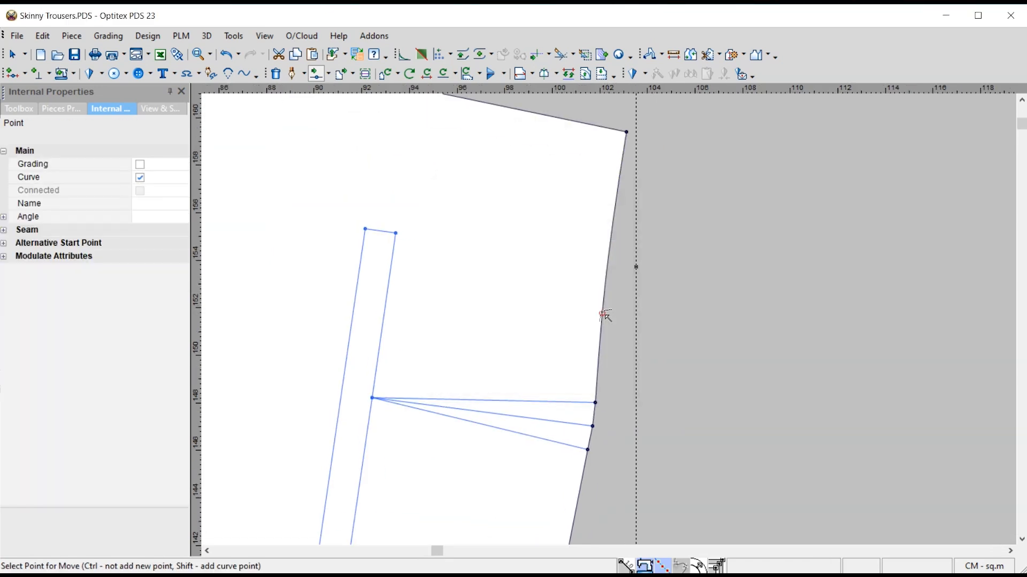
Step: Add a curve point on the waist segment below the dart to curve it slightly inward, and return to the selection tool
scroll(615, 324, "down", 3)
scroll(623, 342, "up", 2)
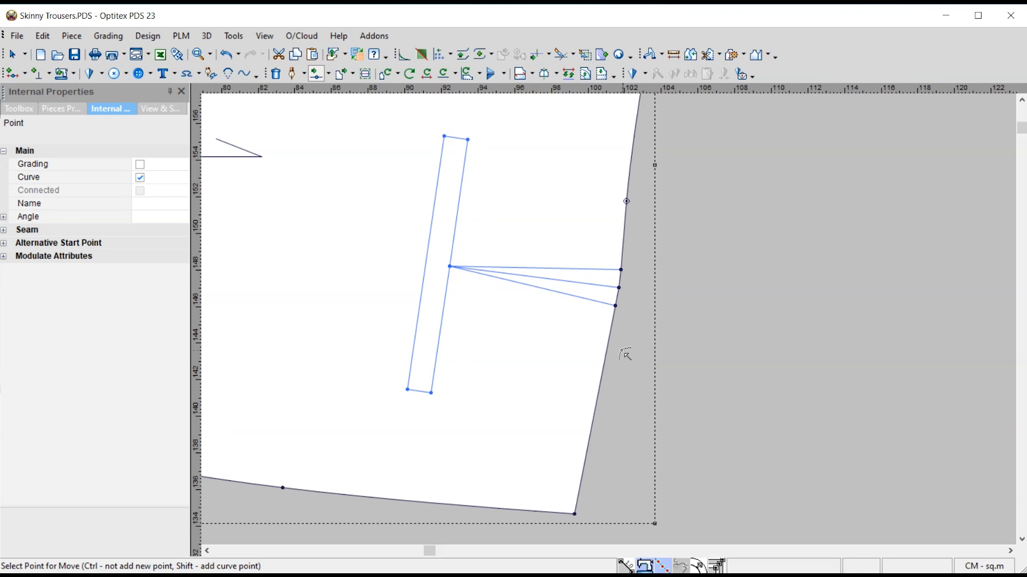
left_click(603, 371)
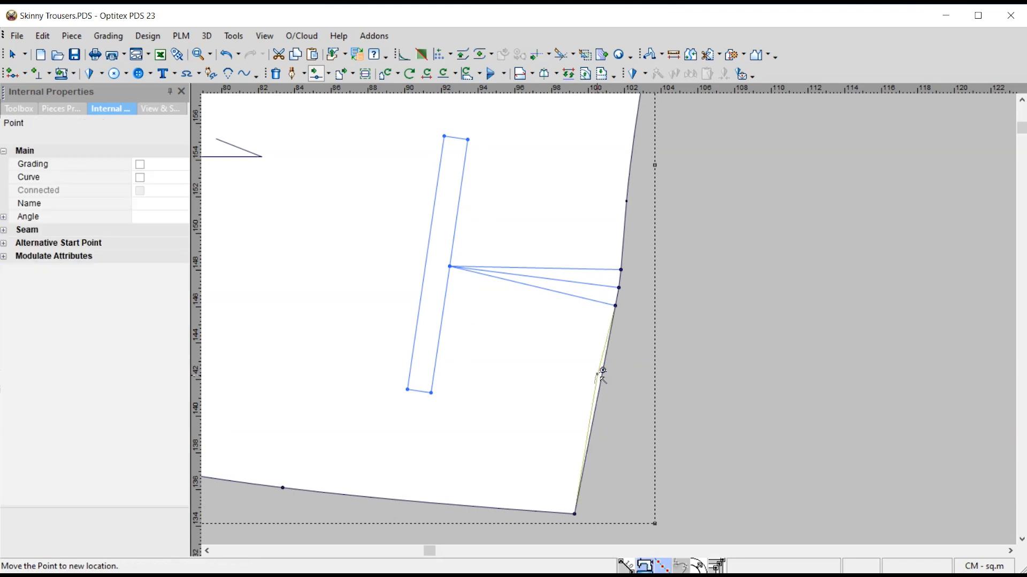
left_click(603, 371)
key("Return")
scroll(601, 377, "down", 3)
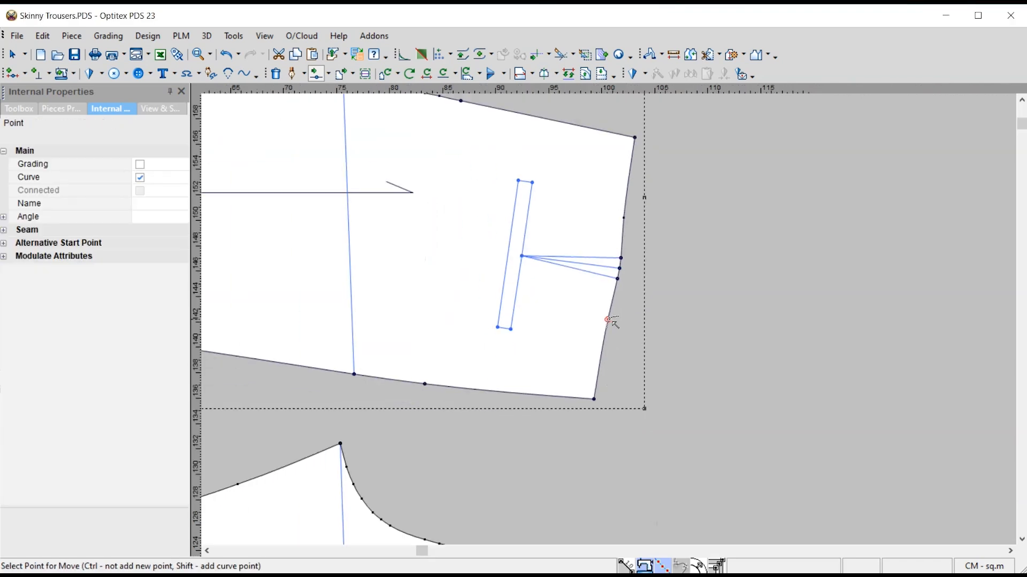
scroll(610, 375, "down", 2)
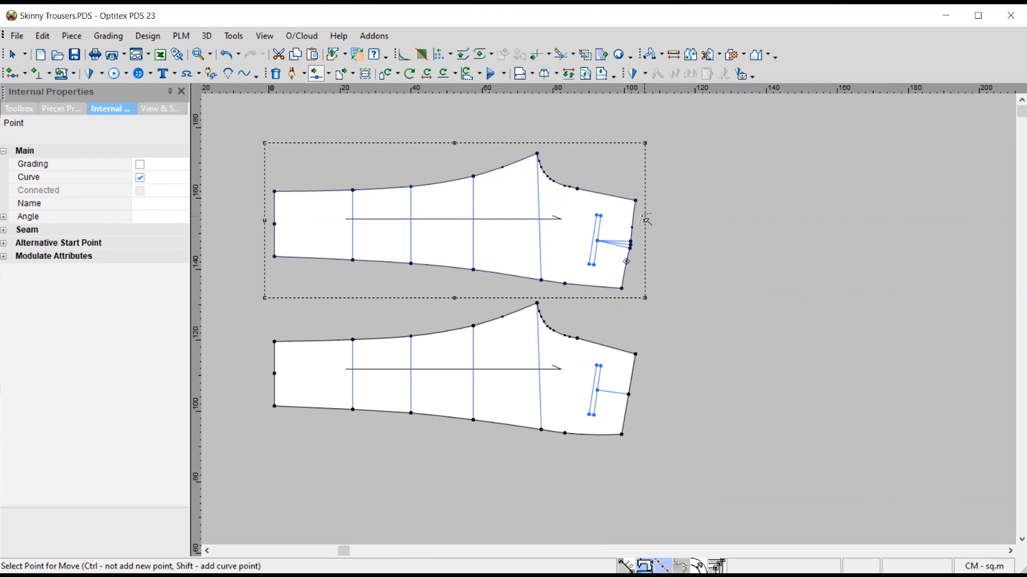
scroll(612, 323, "up", 2)
right_click(615, 301)
left_click(648, 310)
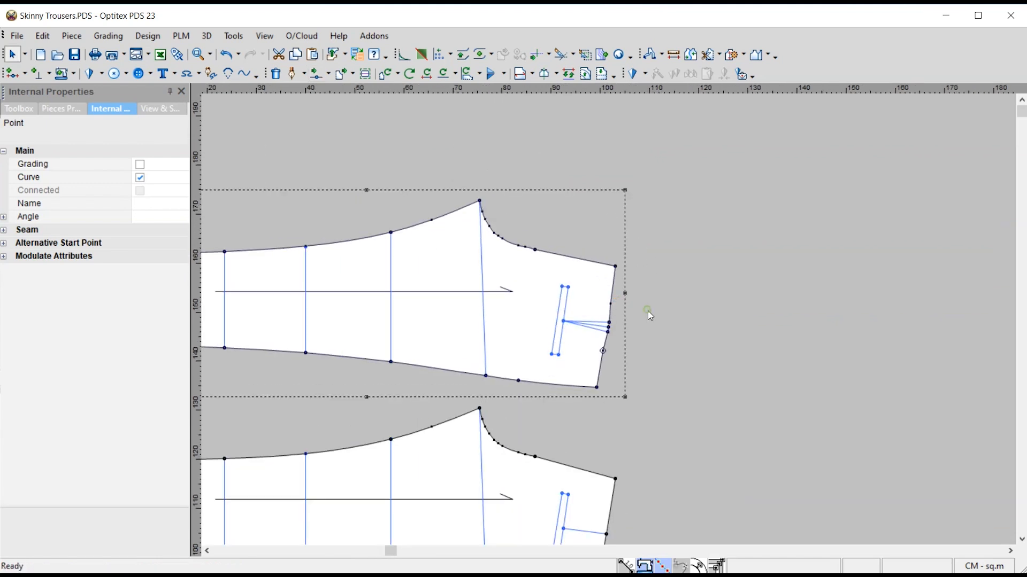
Step: Duplicate the unmodified lower trouser piece and place the copy below it
scroll(603, 334, "up", 2)
scroll(546, 332, "up", 2)
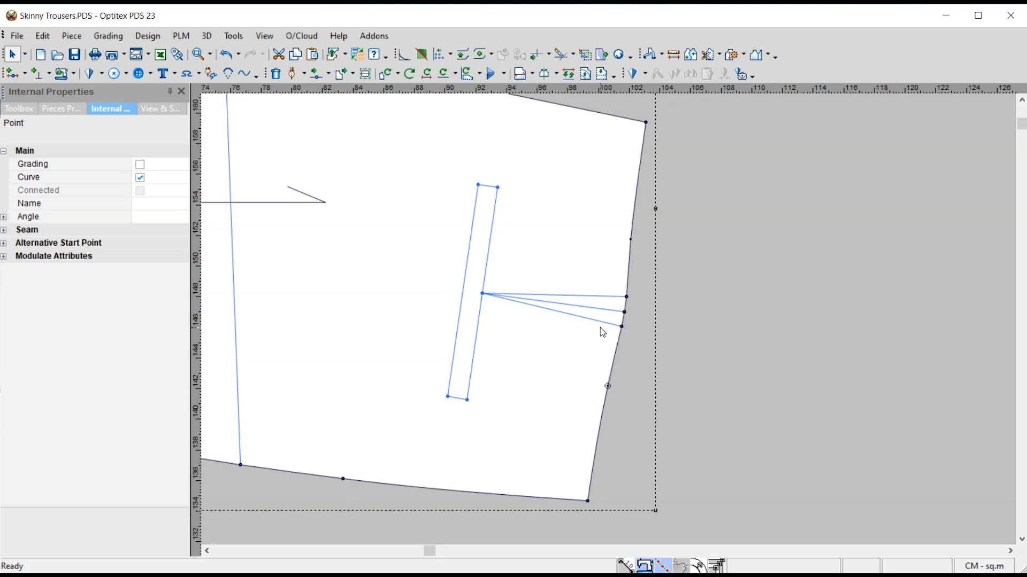
scroll(603, 333, "down", 4)
scroll(594, 331, "up", 4)
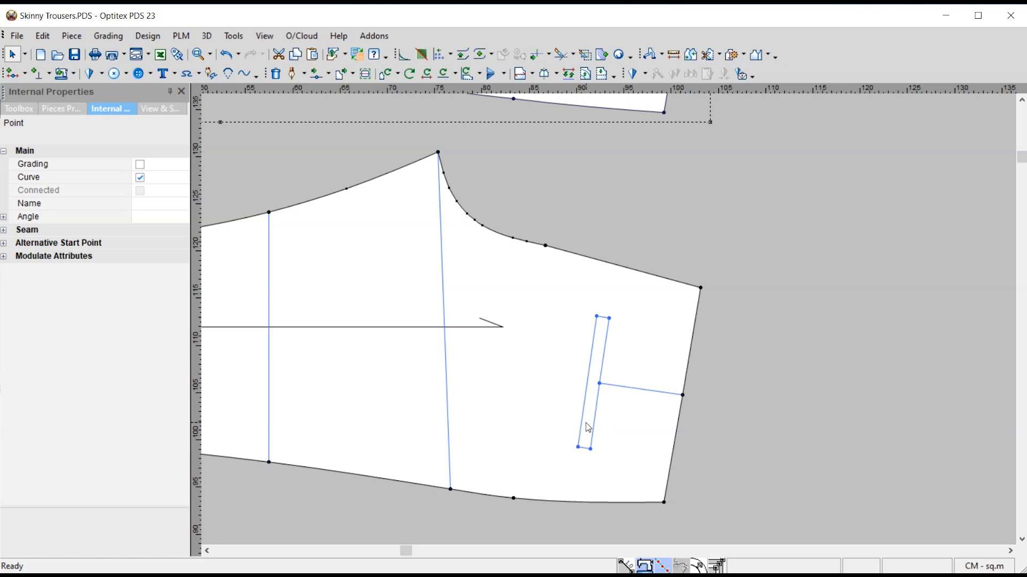
scroll(588, 428, "down", 4)
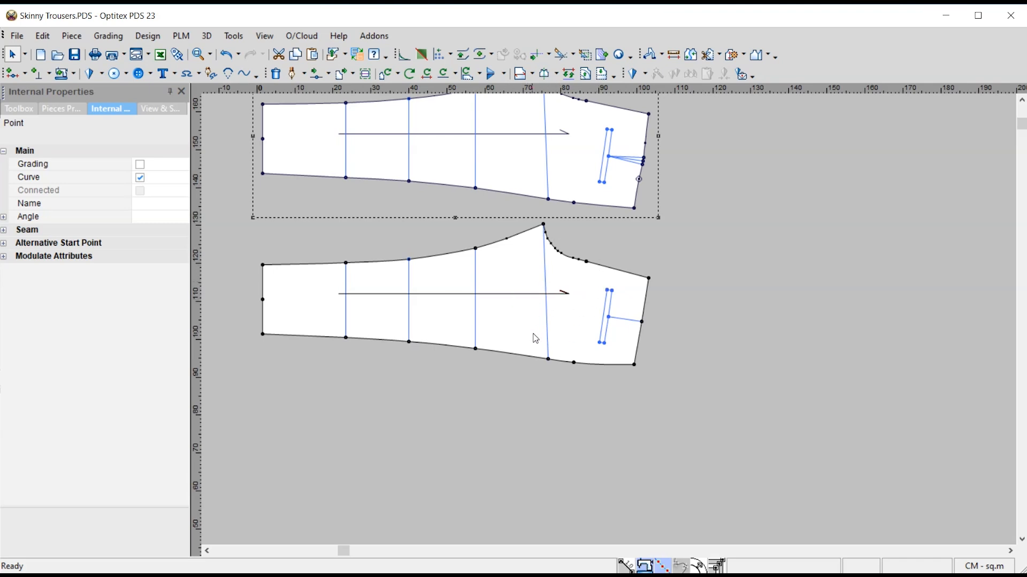
left_click(585, 300)
key("ctrl+c")
key("ctrl+v")
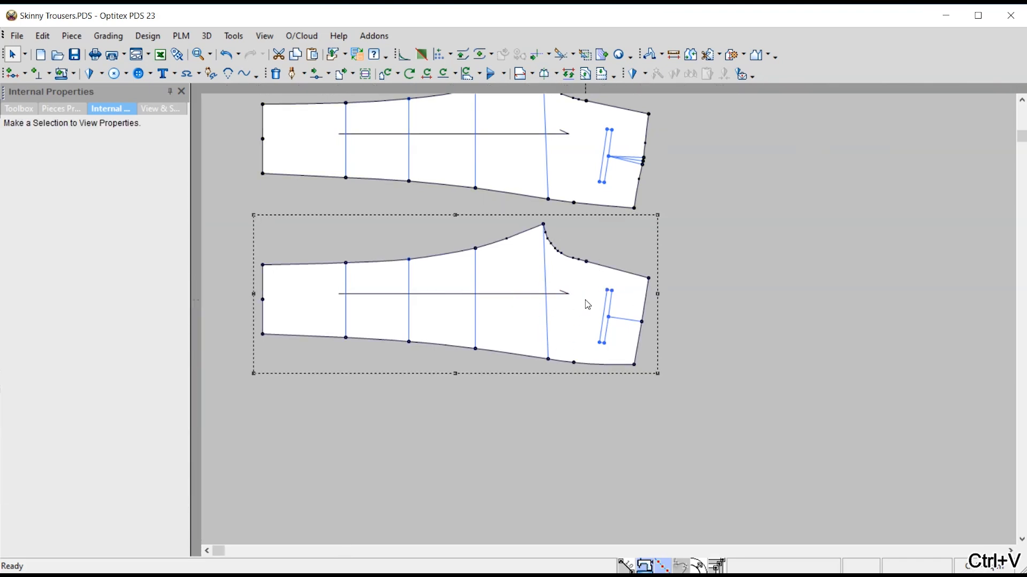
left_click(608, 374)
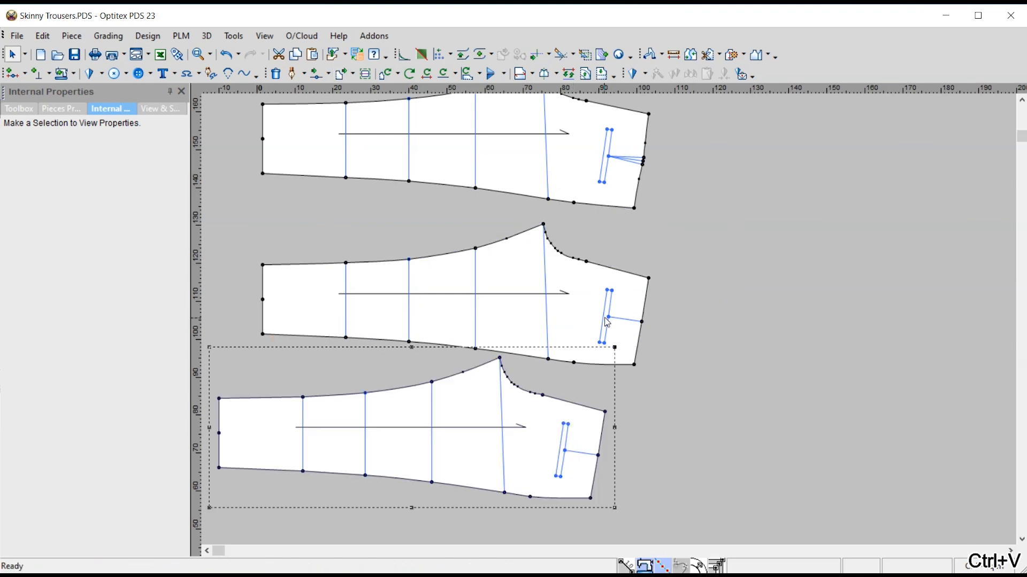
Step: Create a guideline through the two end points of the pocket rectangle's long side farther from the waist on the middle piece
scroll(609, 356, "up", 2)
left_click_drag(606, 349, 614, 280)
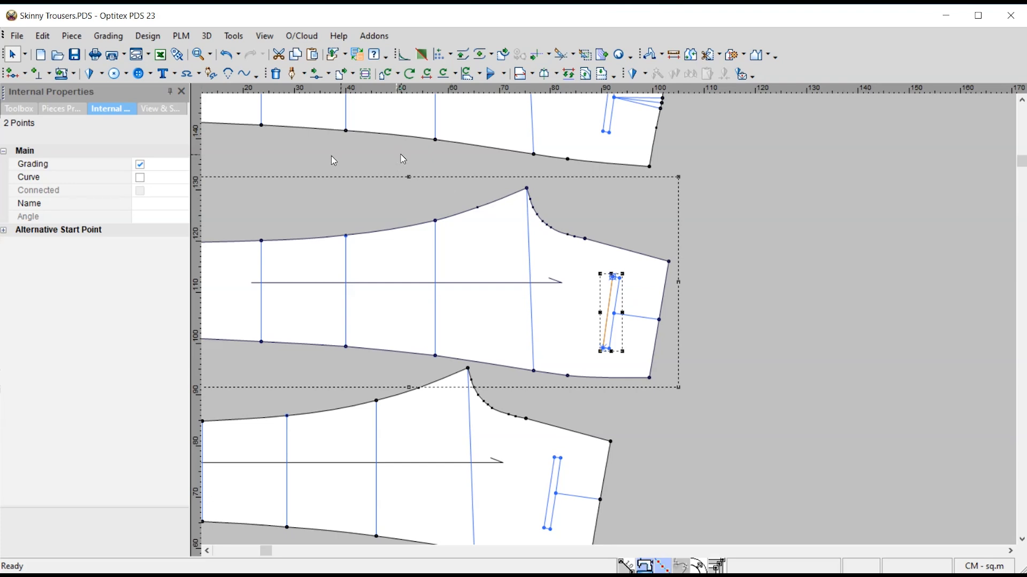
left_click(72, 36)
left_click(114, 128)
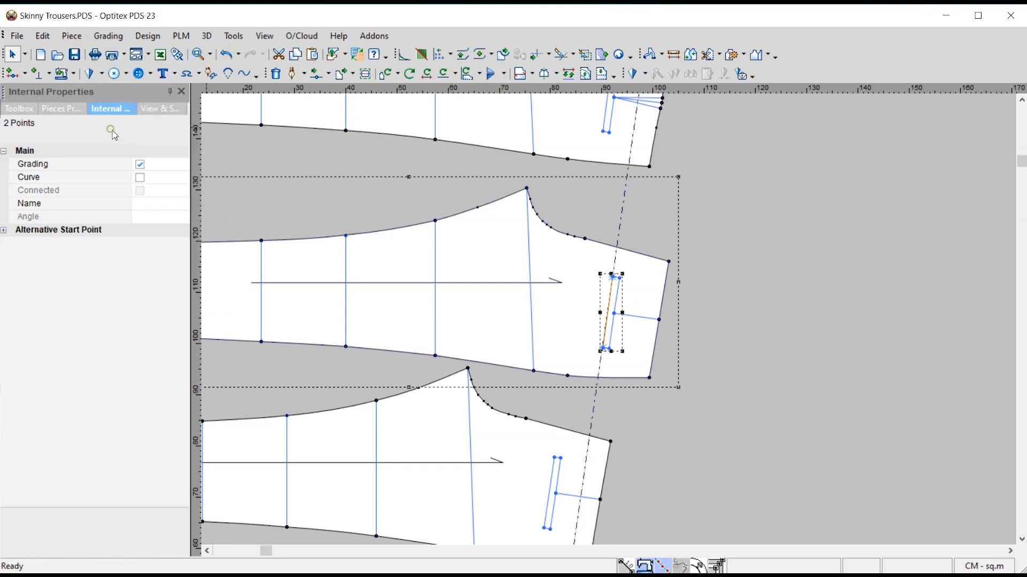
left_click(680, 279)
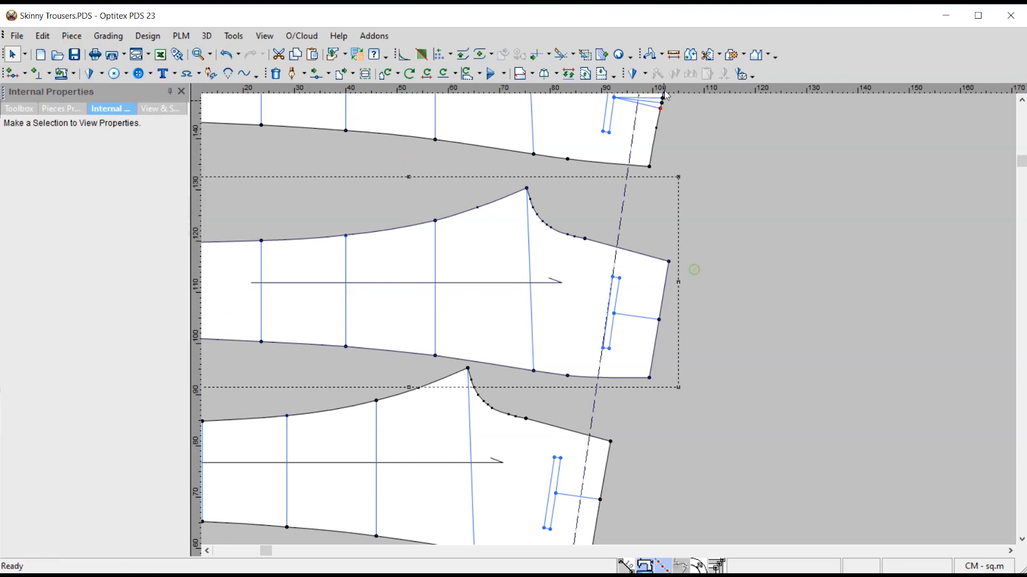
Step: Cut the middle trouser piece along the slanted pocket guideline from edge to edge, aligning the cut by base size with seam width 0
left_click(719, 55)
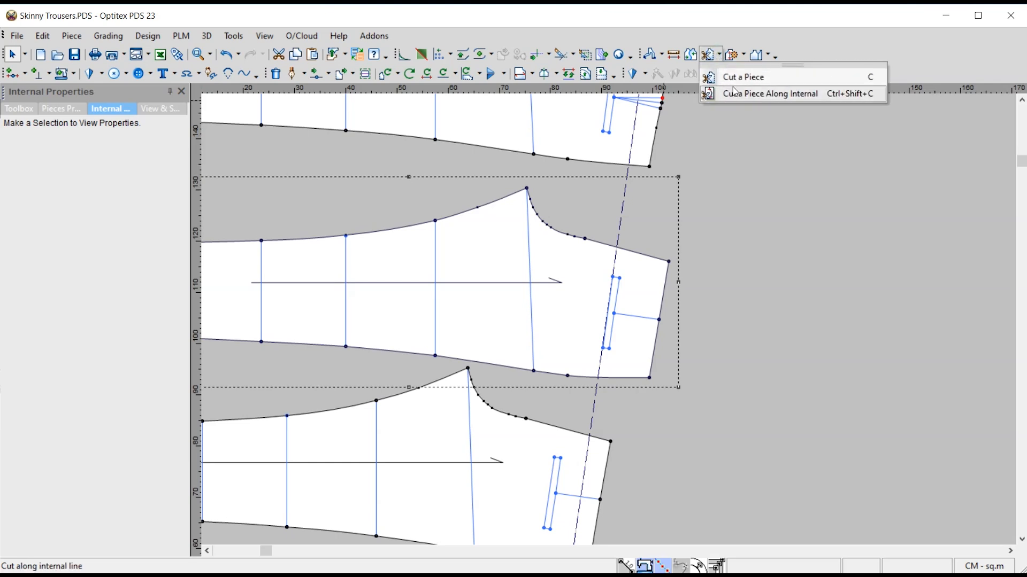
left_click(762, 78)
scroll(636, 219, "up", 3)
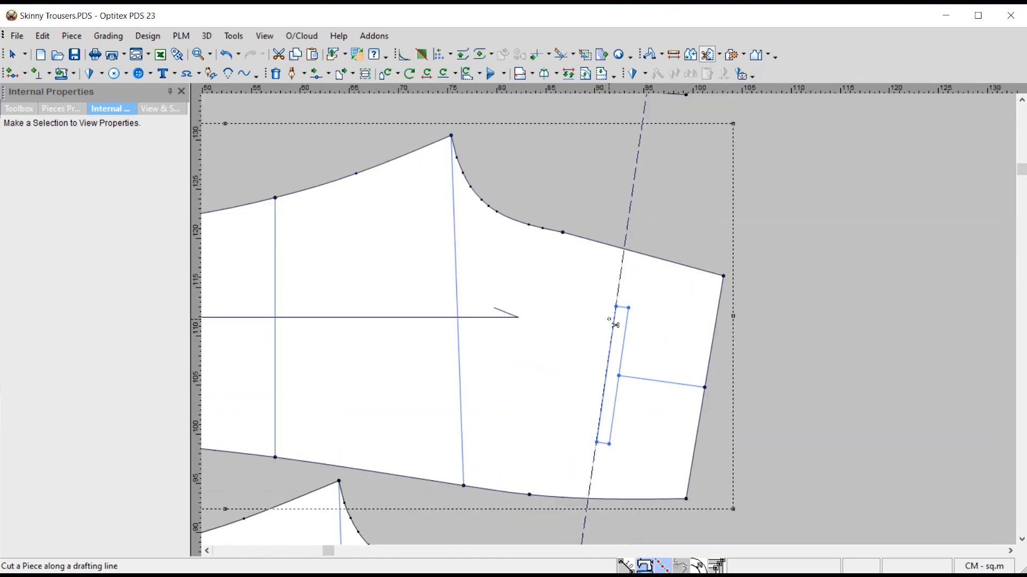
left_click(605, 228)
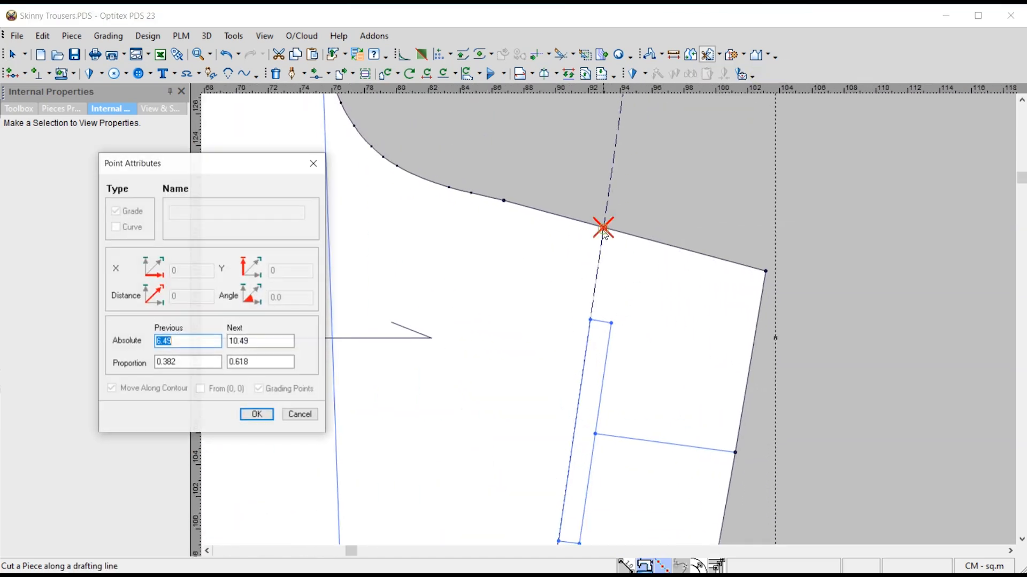
left_click(256, 415)
scroll(615, 267, "down", 3)
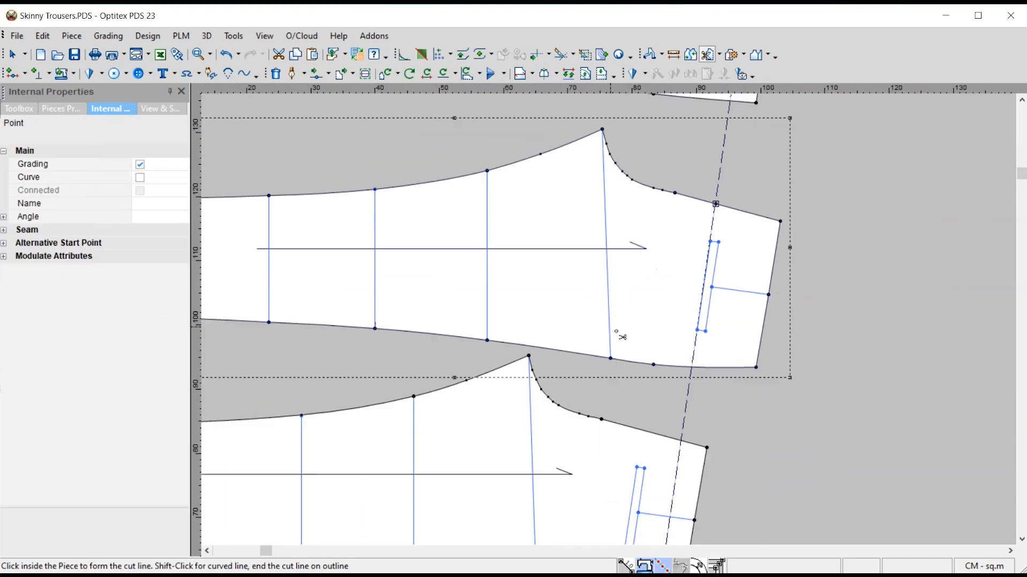
scroll(620, 345, "up", 3)
left_click(612, 342)
left_click(255, 410)
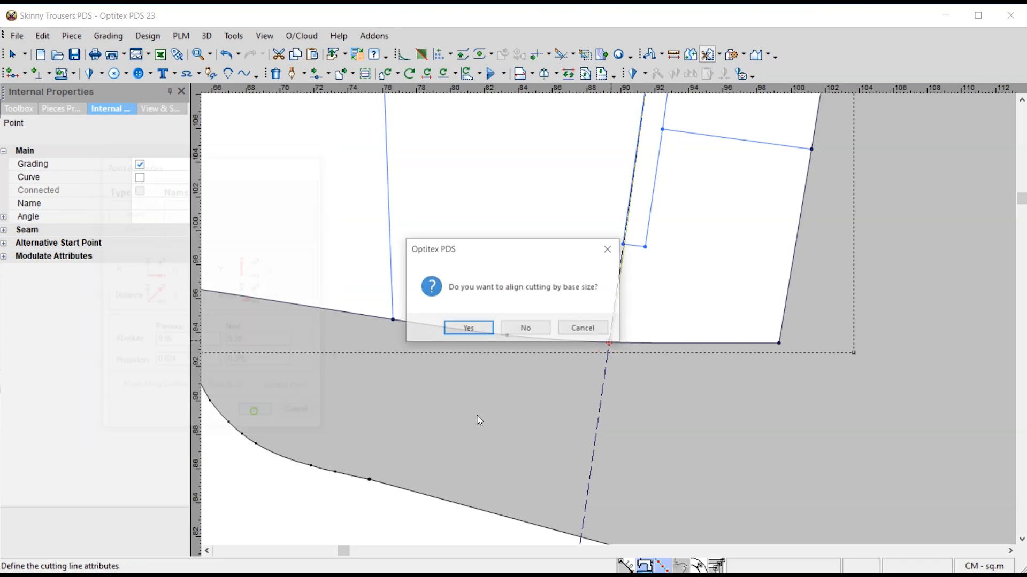
left_click(470, 327)
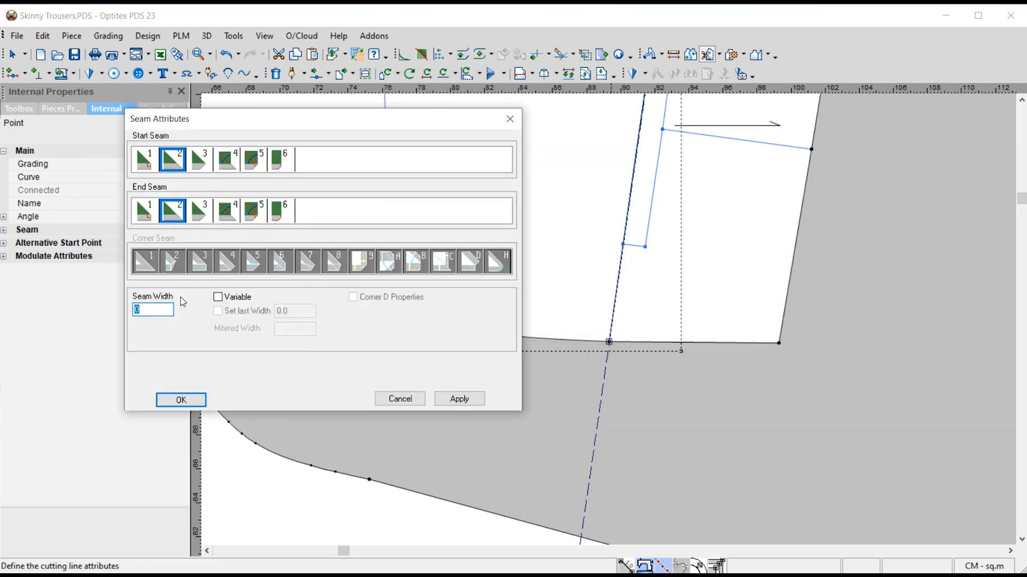
left_click(181, 400)
Step: Return to the selection tool and move the cut-off waist section slightly away from the trouser leg
right_click(877, 213)
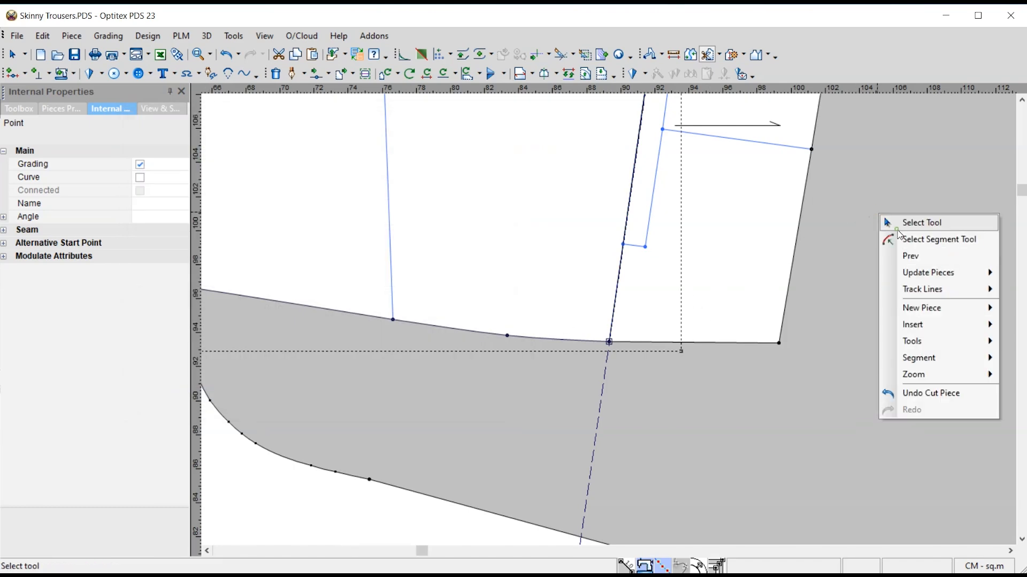
left_click(894, 222)
scroll(717, 225, "down", 5)
scroll(604, 282, "up", 3)
left_click_drag(611, 323, 652, 334)
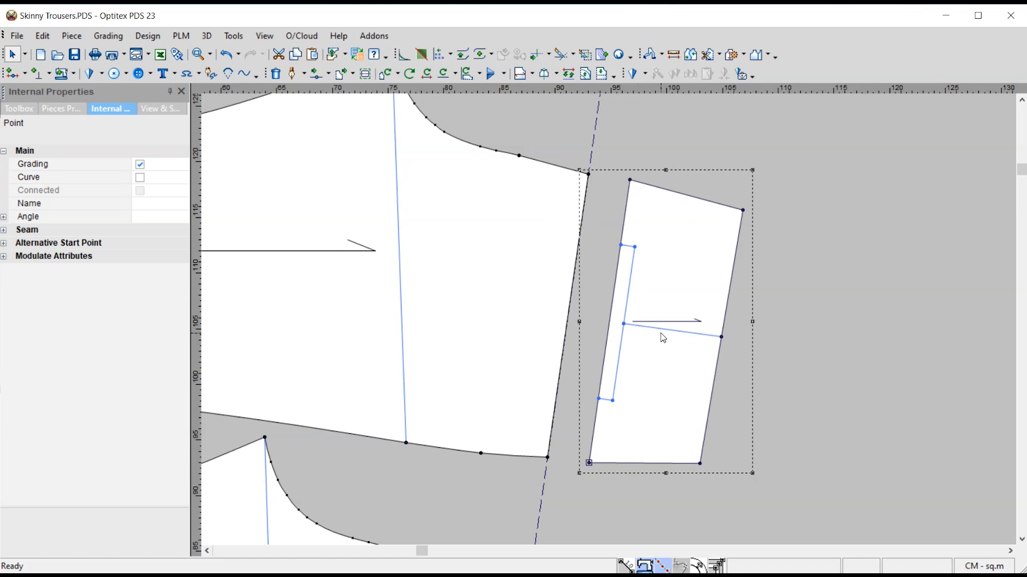
Step: Cut the waist section in two from the waist-edge dart point along the dart line to the opposite edge, aligned by base size with seam width 0
key("c")
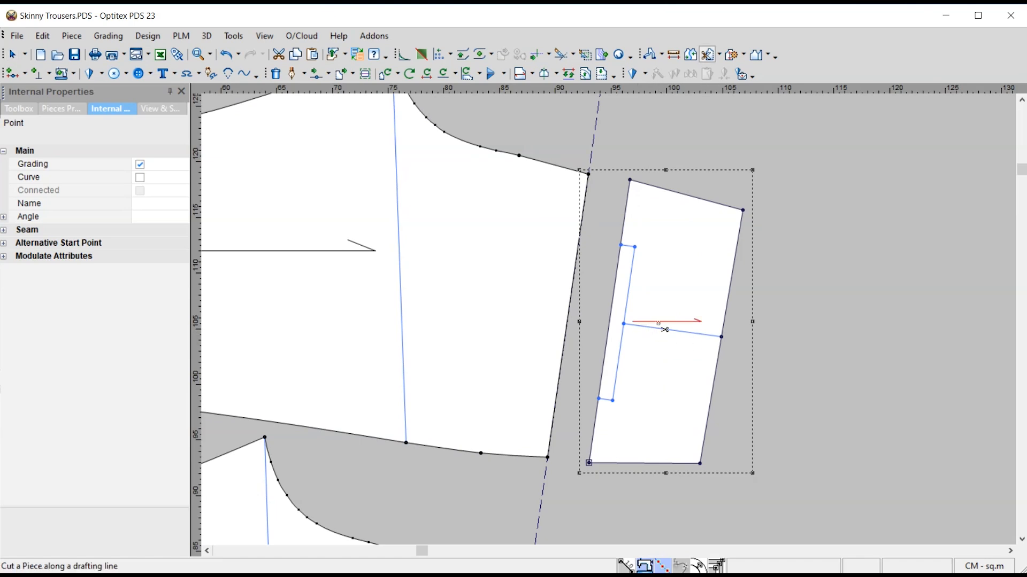
scroll(717, 338, "up", 3)
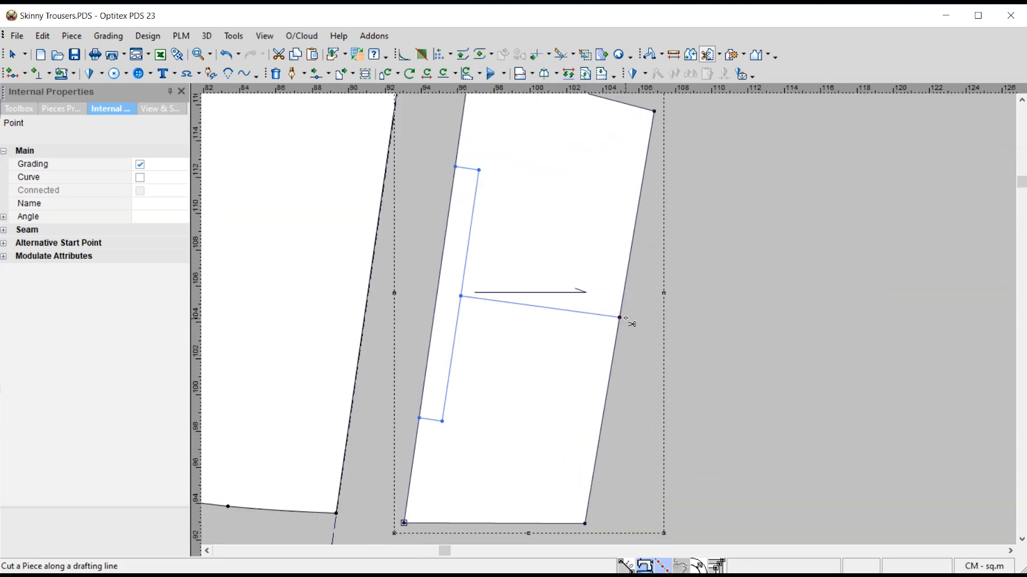
left_click(619, 318)
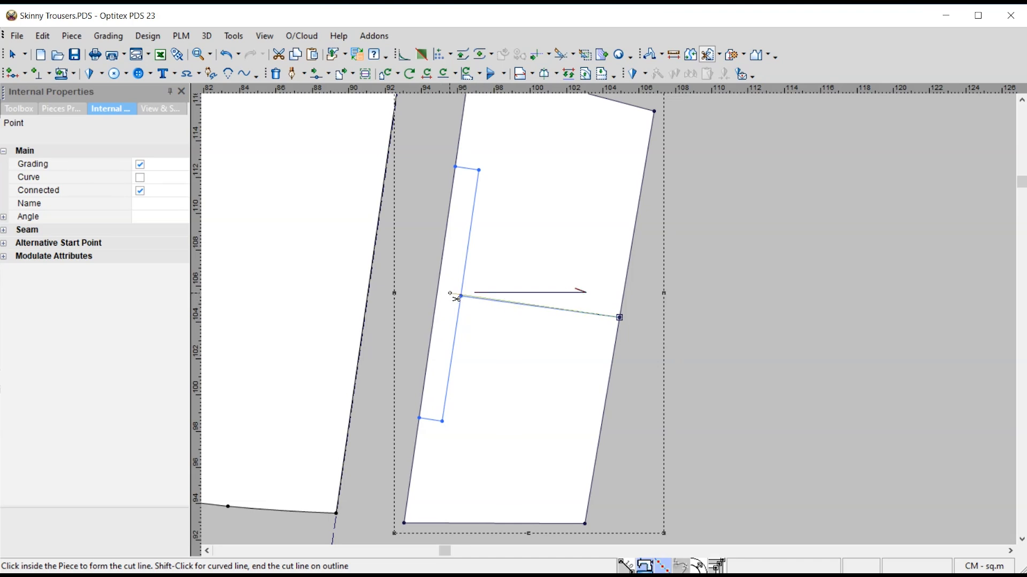
left_click(439, 292)
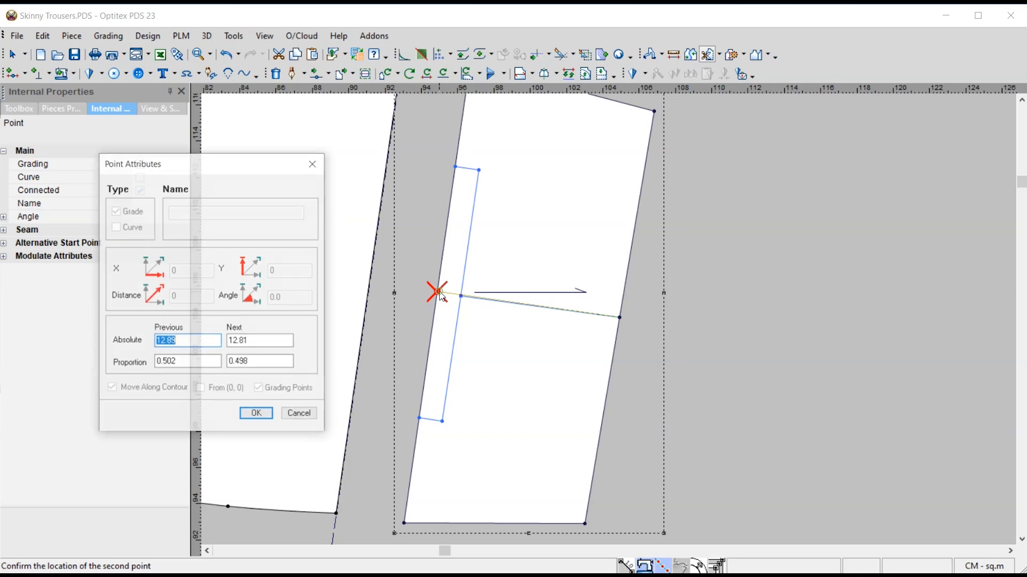
left_click(258, 415)
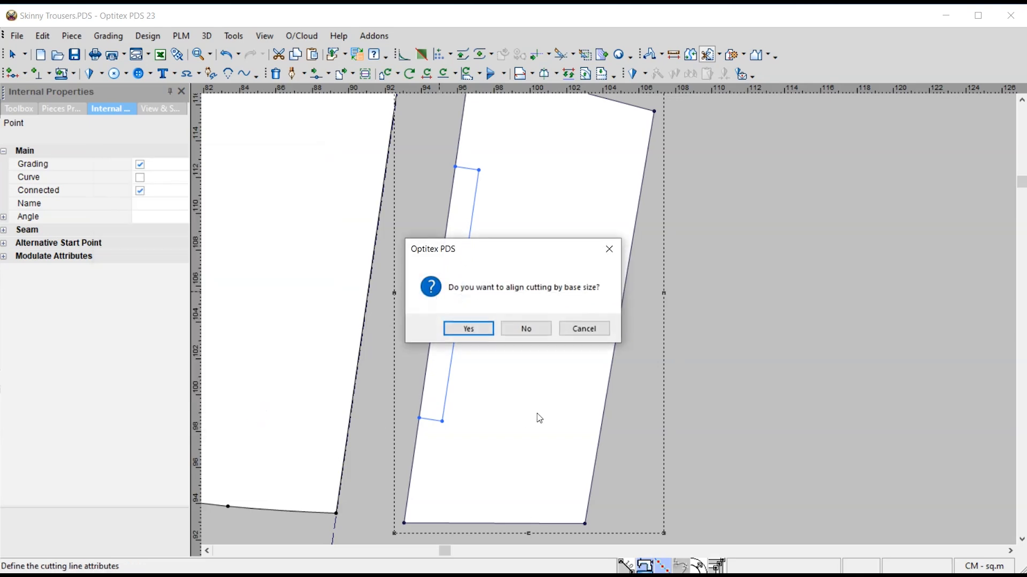
left_click(469, 328)
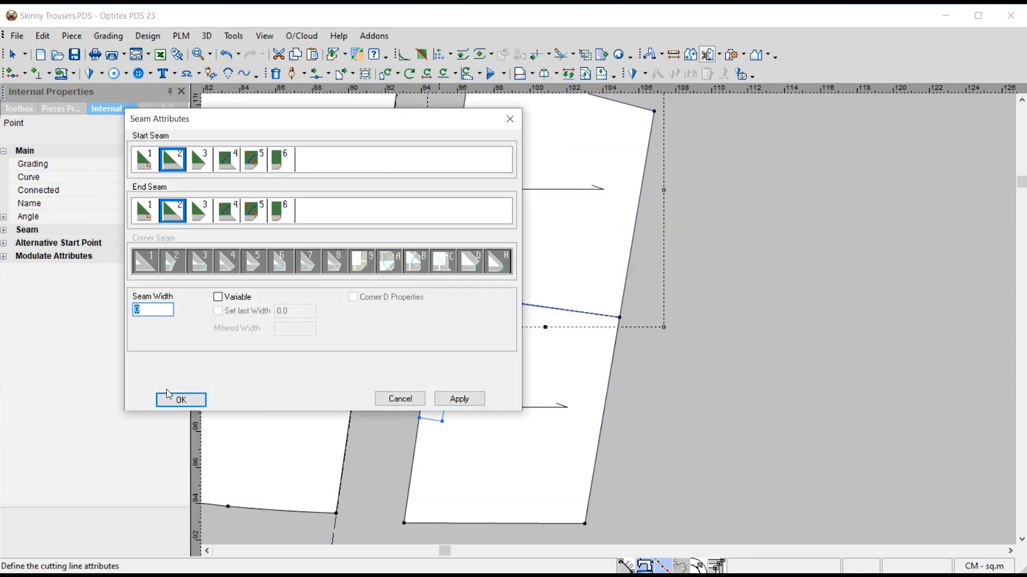
left_click(181, 401)
right_click(752, 246)
left_click(767, 260)
Step: Place a horizontal guideline through the waist-edge end of the new cut and offset it by 1 cm
scroll(478, 351, "down", 4)
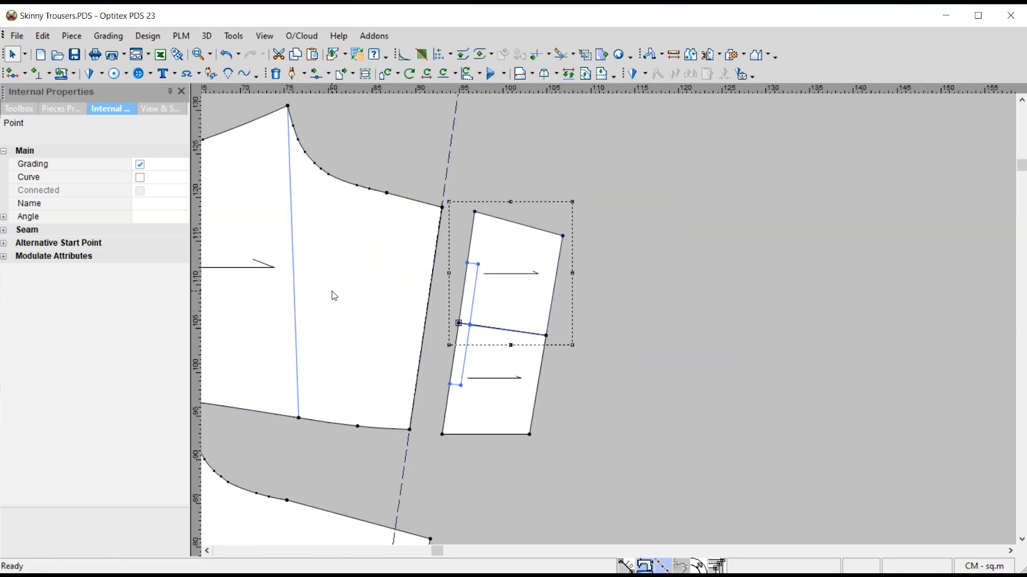
scroll(610, 325, "down", 1)
scroll(612, 324, "up", 3)
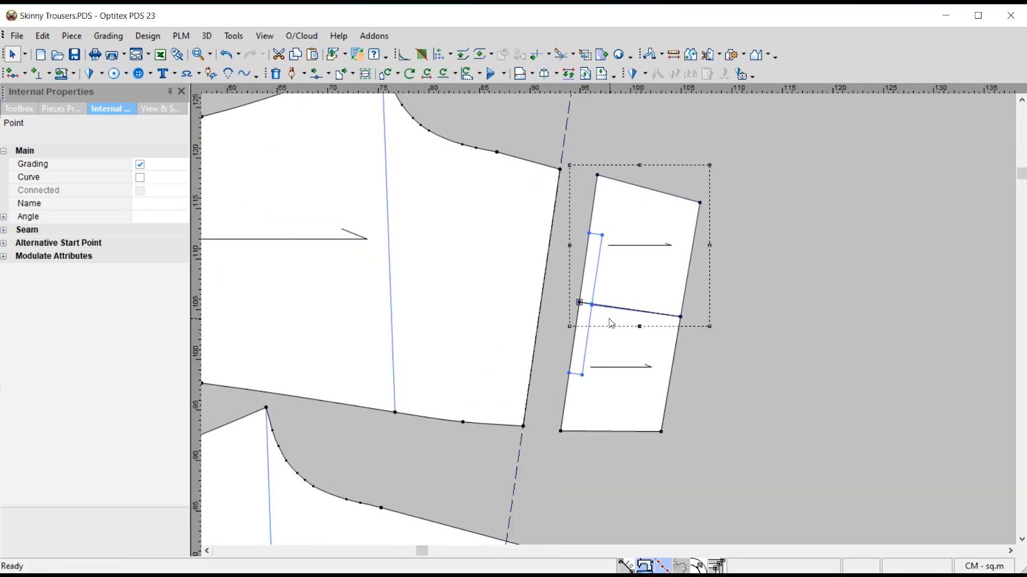
scroll(610, 323, "up", 2)
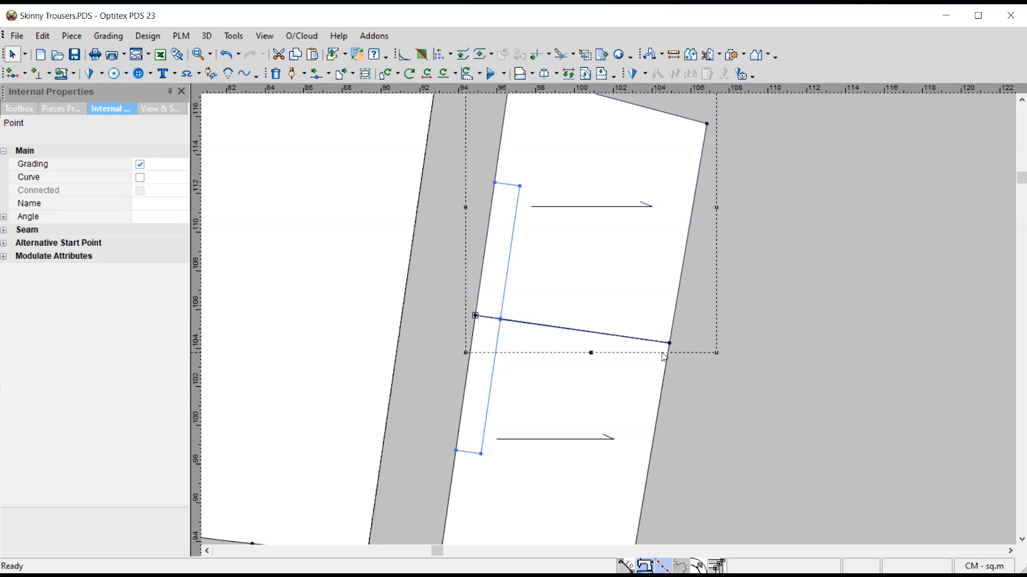
scroll(675, 356, "up", 1)
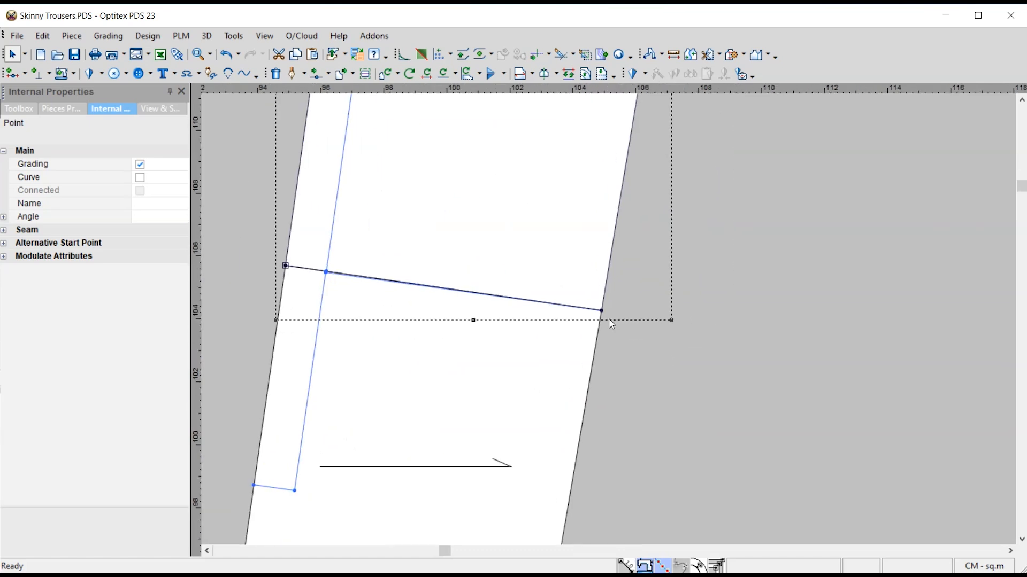
scroll(615, 288, "down", 3)
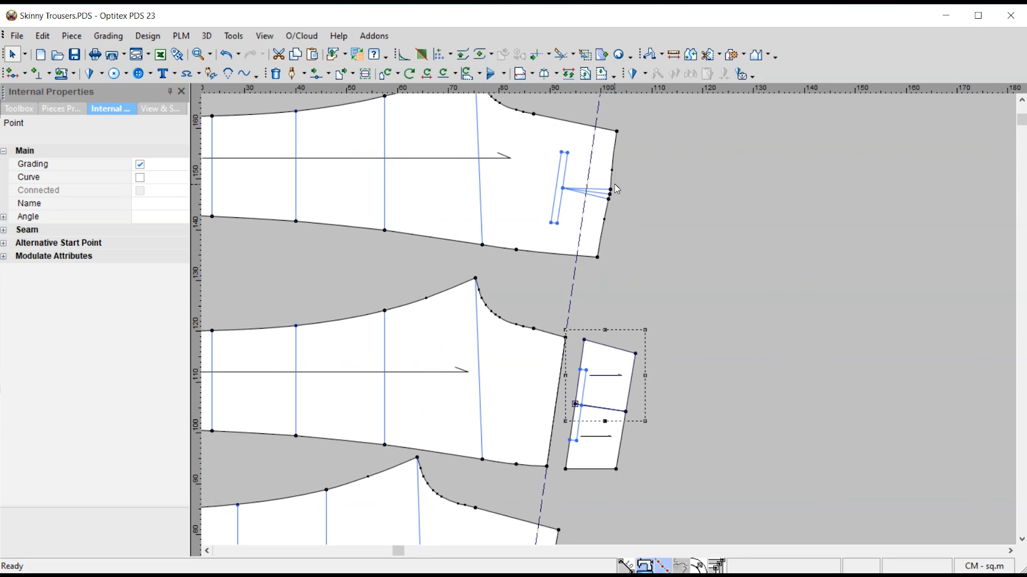
scroll(614, 420, "up", 2)
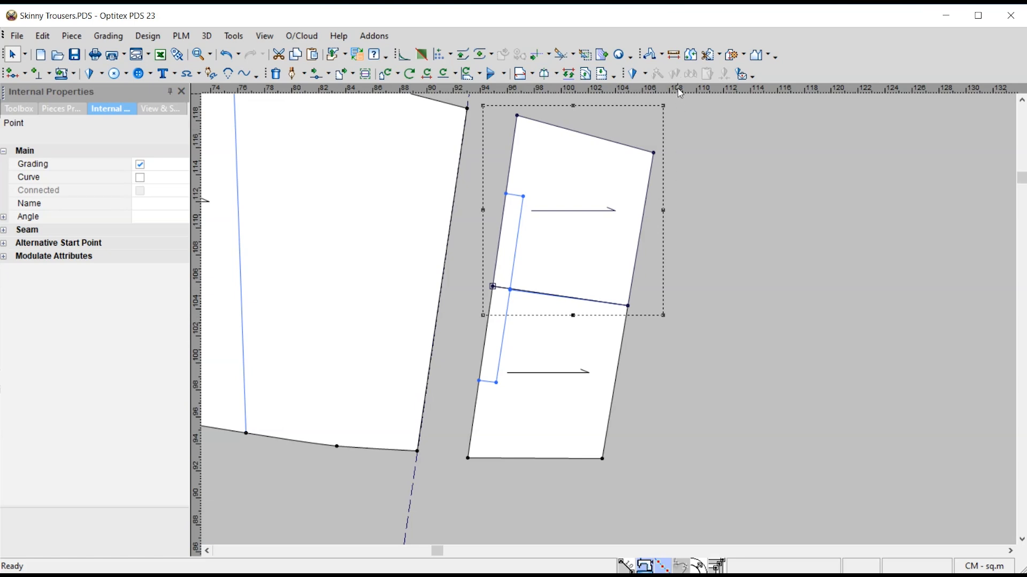
scroll(631, 309, "up", 2)
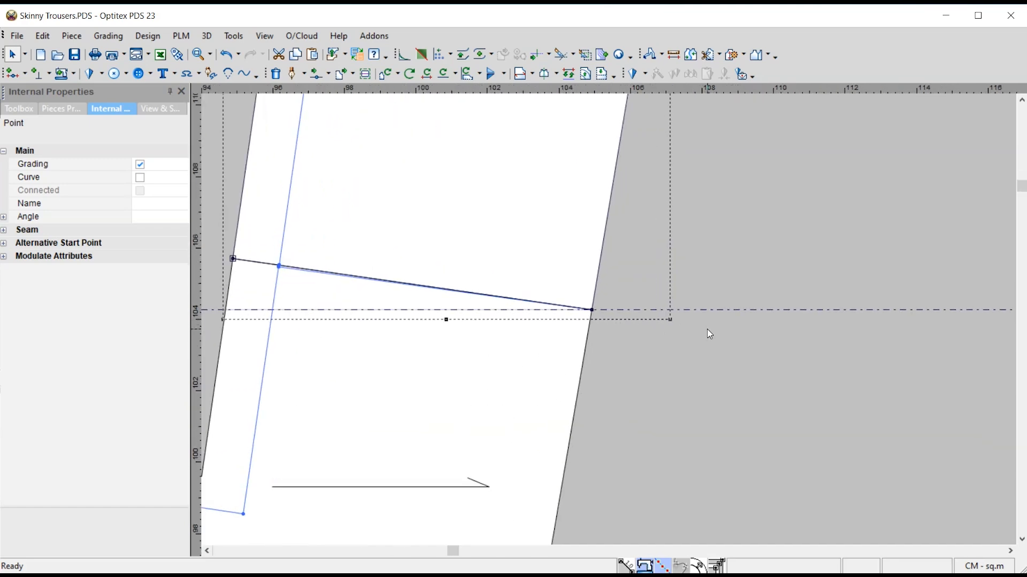
double_click(706, 310)
type("1")
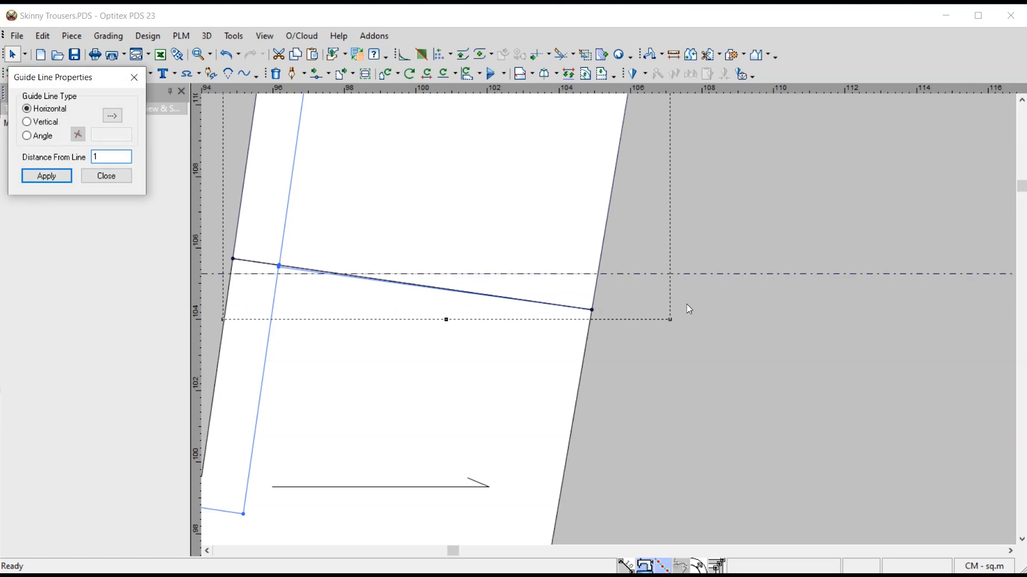
left_click(134, 77)
Step: Place another horizontal guideline through the same waist-edge point and offset it by -1 cm
left_click_drag(694, 96, 592, 310)
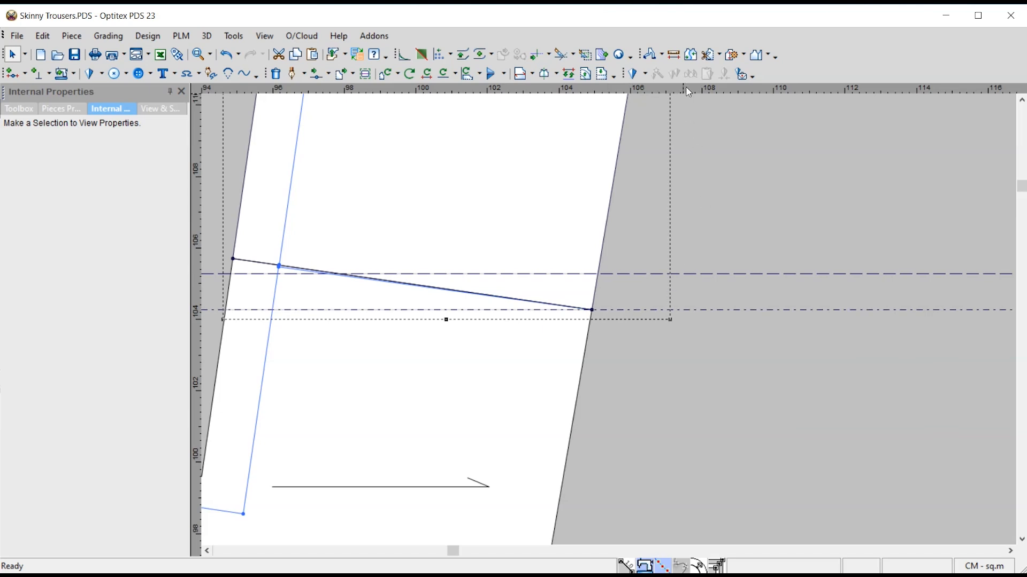
mouse_move(688, 103)
left_mouse_down()
mouse_move(688, 128)
mouse_move(692, 115)
left_mouse_up()
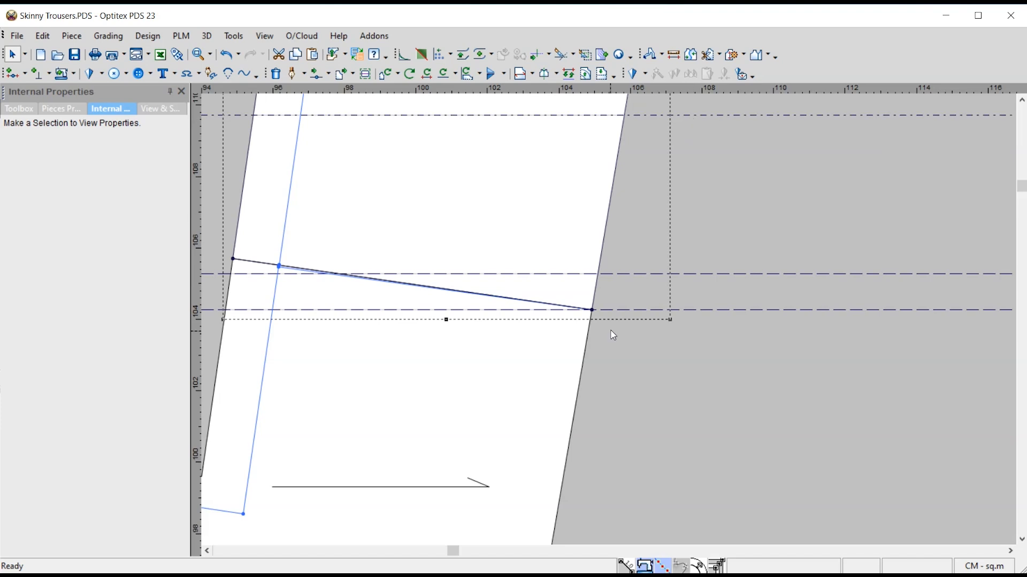
double_click(704, 311)
type("-1")
key("Return")
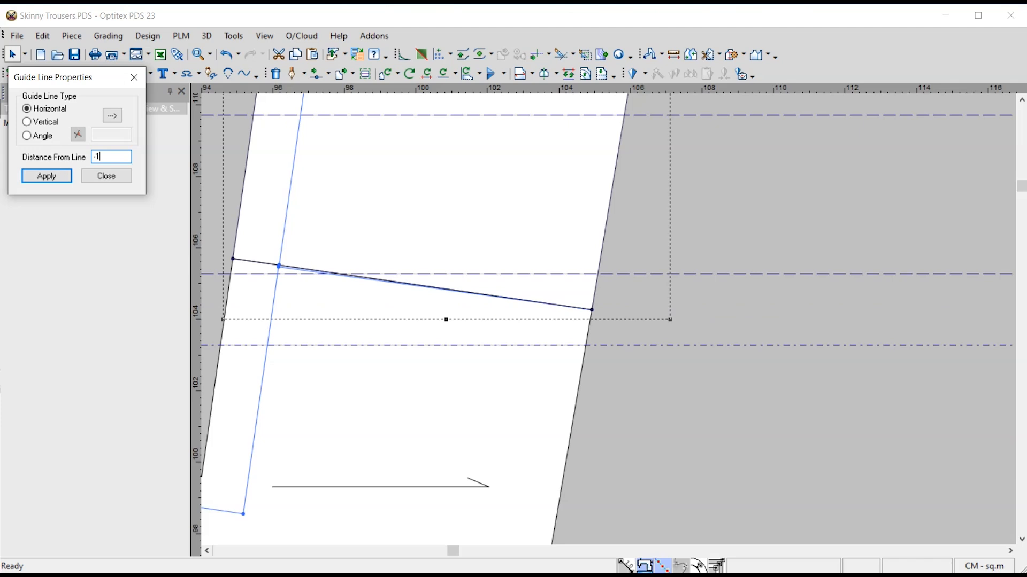
left_click(134, 77)
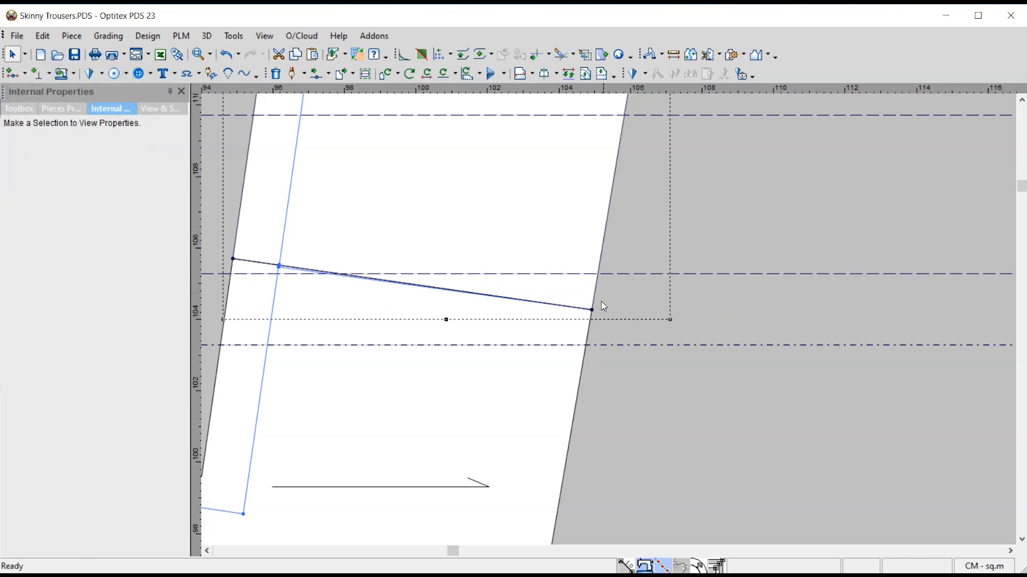
Step: Rotate the upper waist section about the cut's inner end by about 5.5 degrees so its waist-edge corner meets the upper offset guideline
scroll(598, 325, "down", 2)
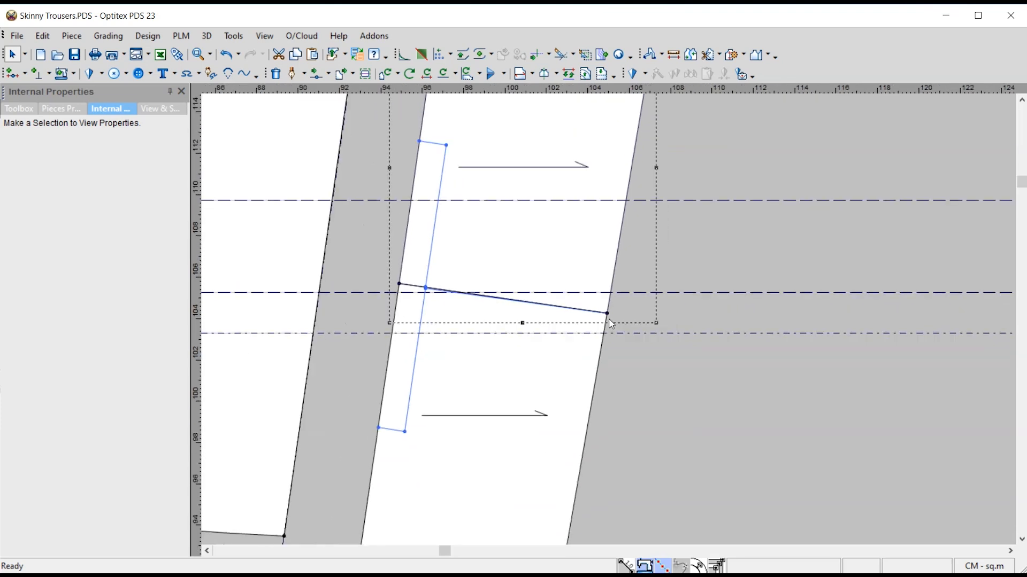
scroll(610, 321, "down", 1)
scroll(609, 321, "up", 1)
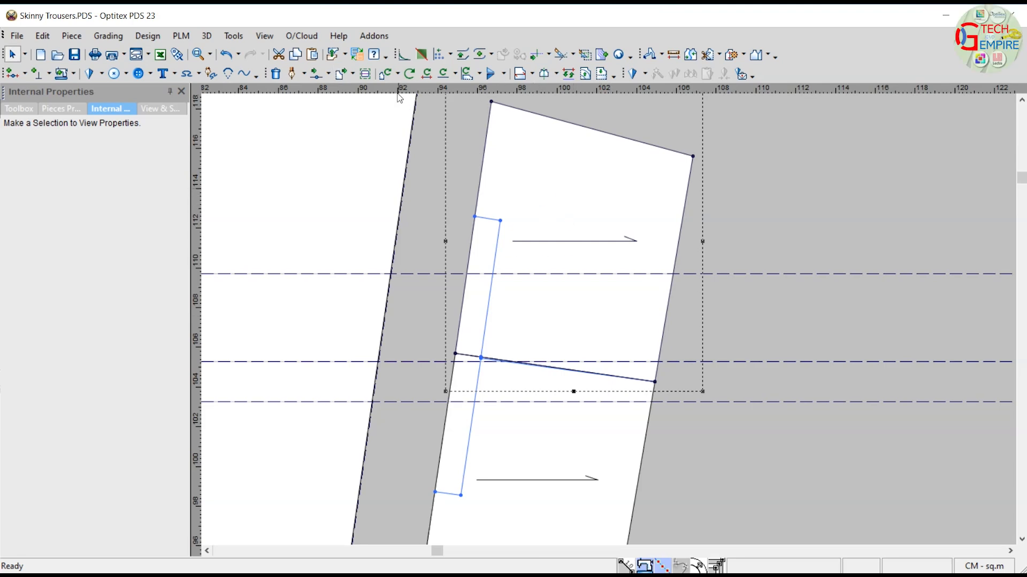
left_click(398, 74)
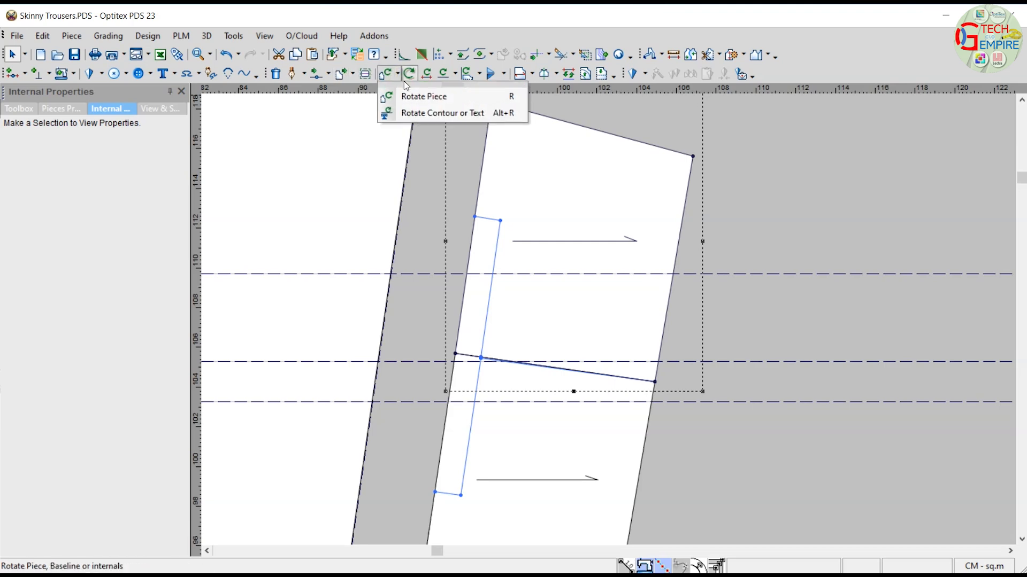
left_click(439, 104)
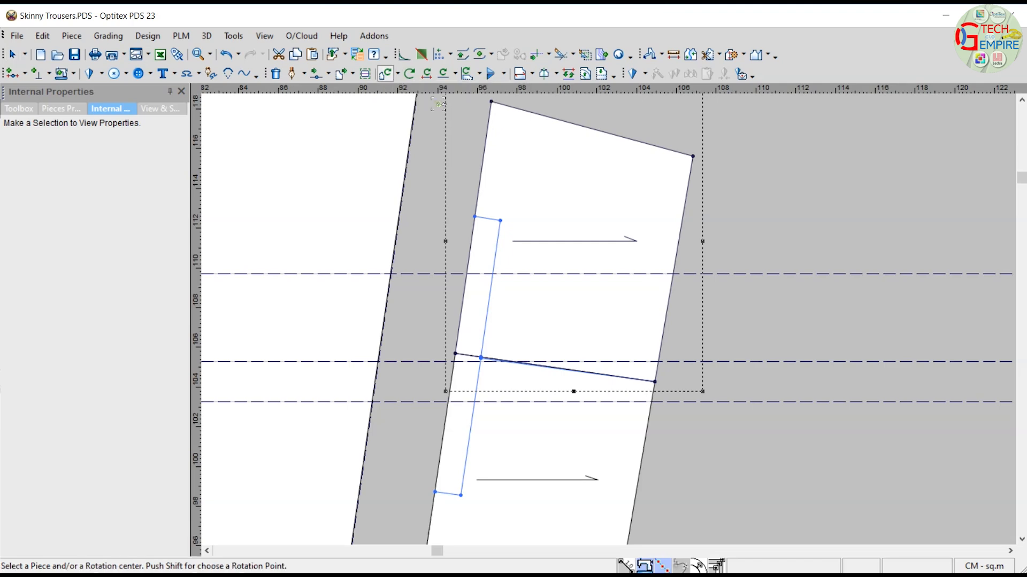
left_click(456, 354)
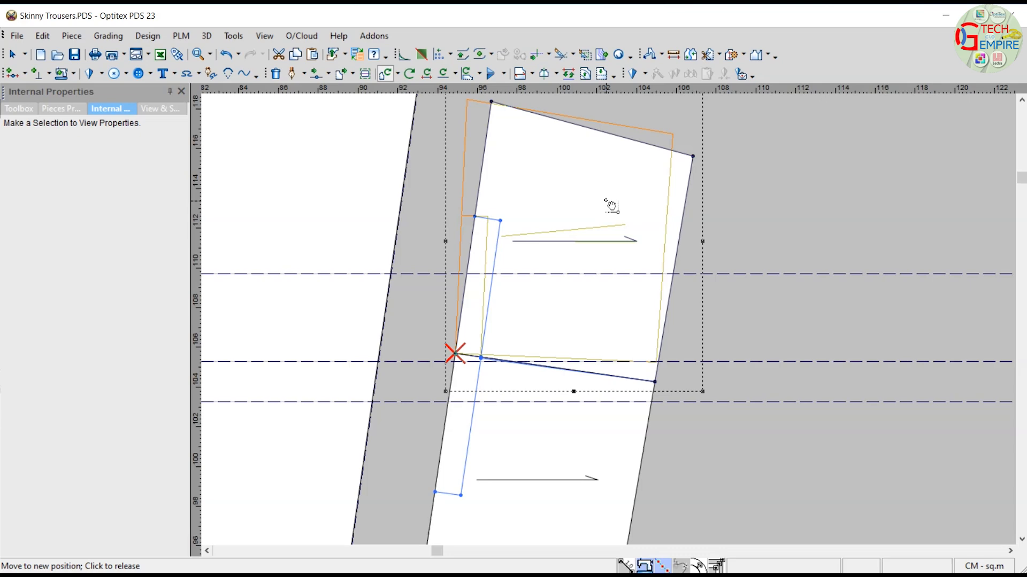
left_click(612, 206)
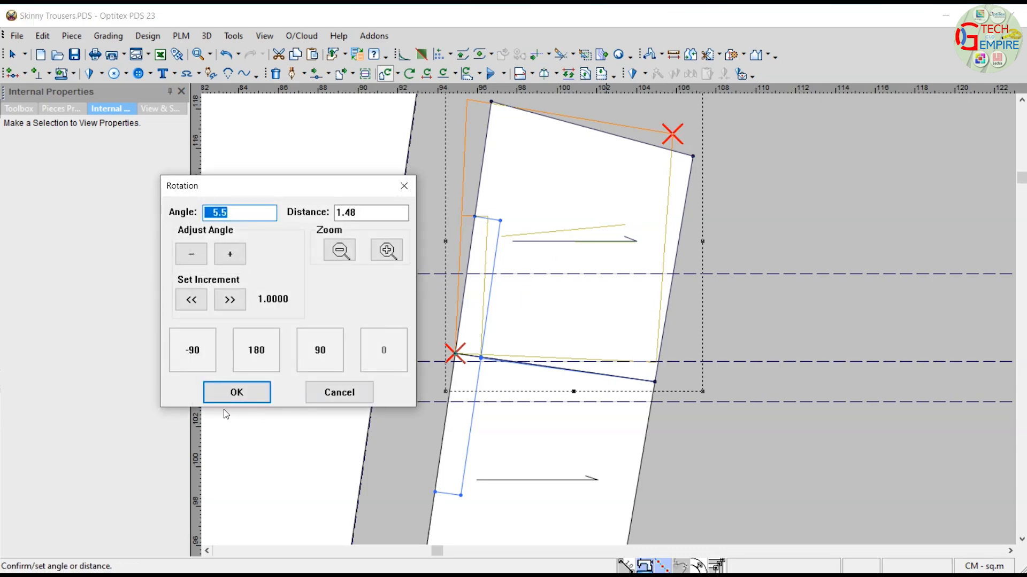
left_click(237, 392)
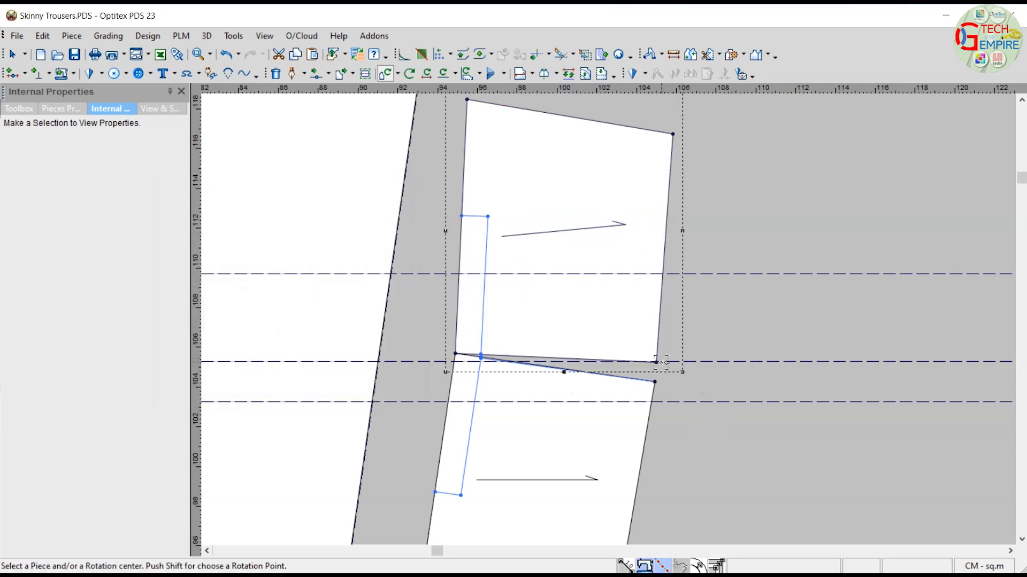
Step: Rotate the lower waist section about the cut's inner end by about -6.4 degrees, bringing its waist-edge corner to the lower offset guideline
scroll(663, 362, "down", 5)
scroll(604, 326, "up", 5)
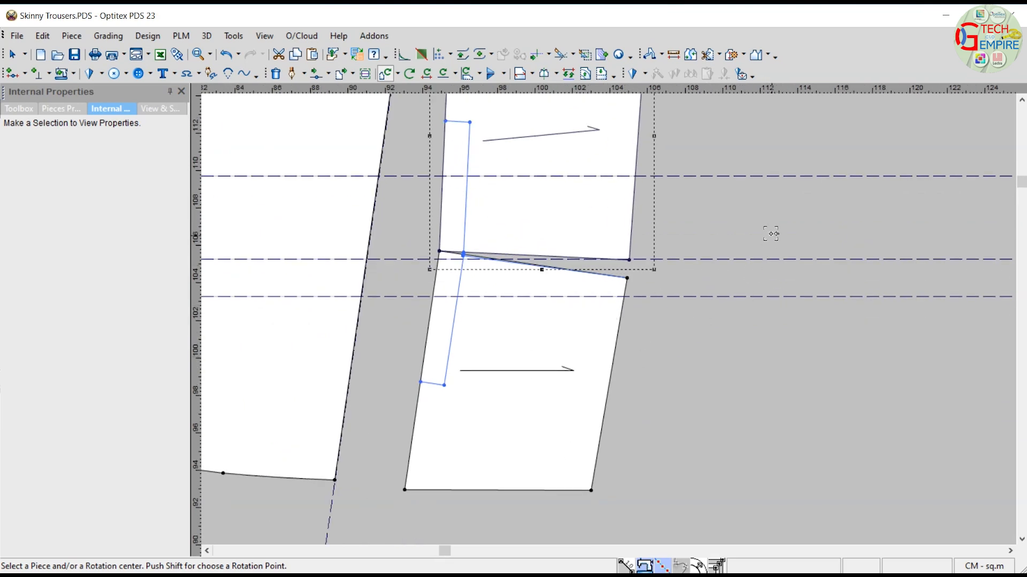
right_click(770, 239)
left_click(797, 234)
left_click(541, 337)
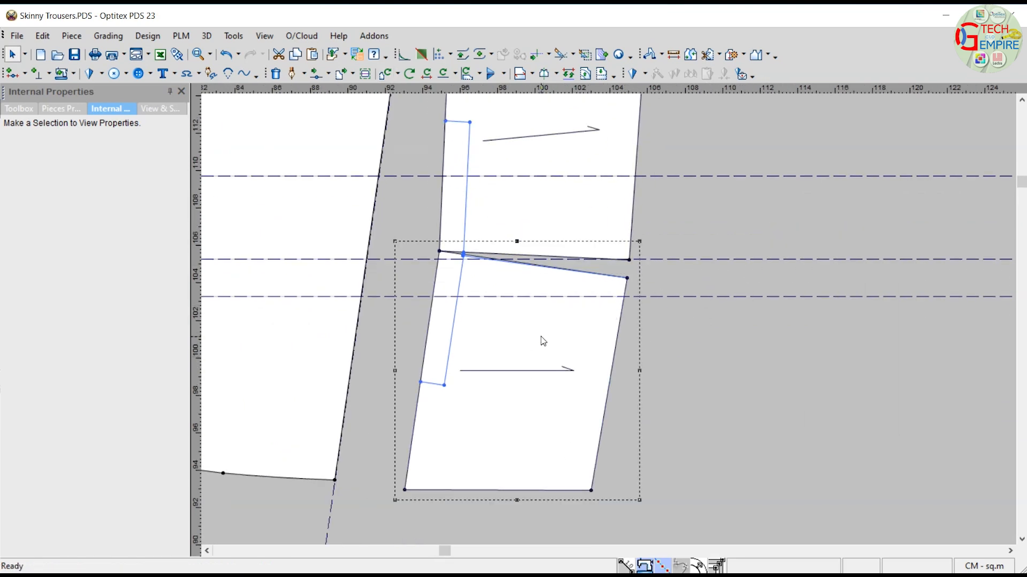
key("r")
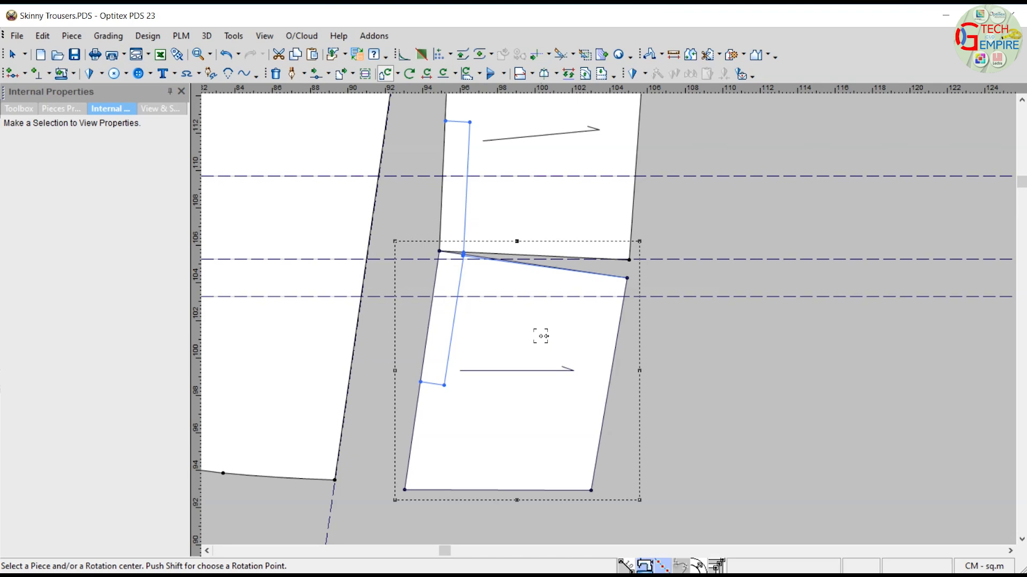
left_click(441, 251)
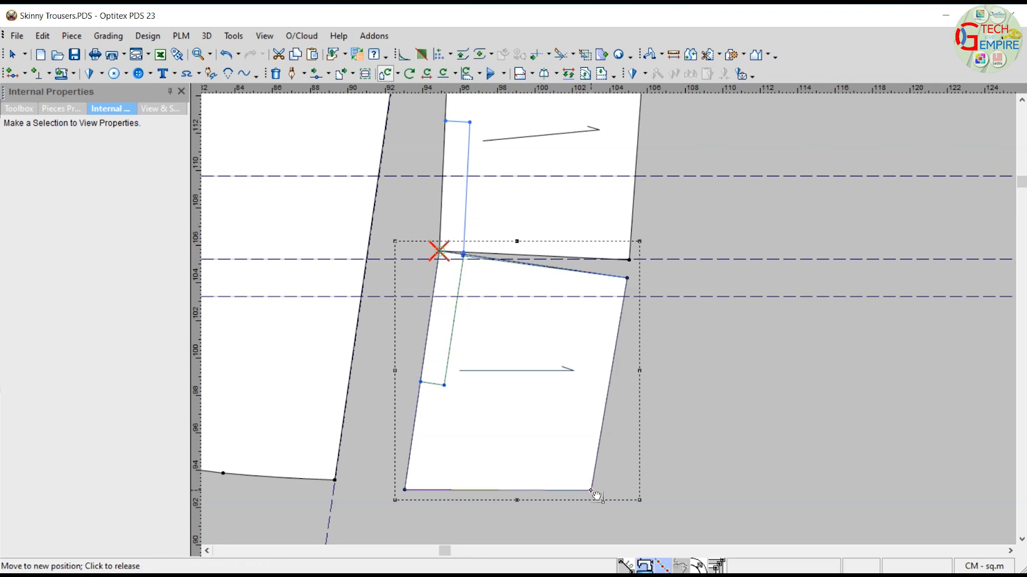
left_click(563, 507)
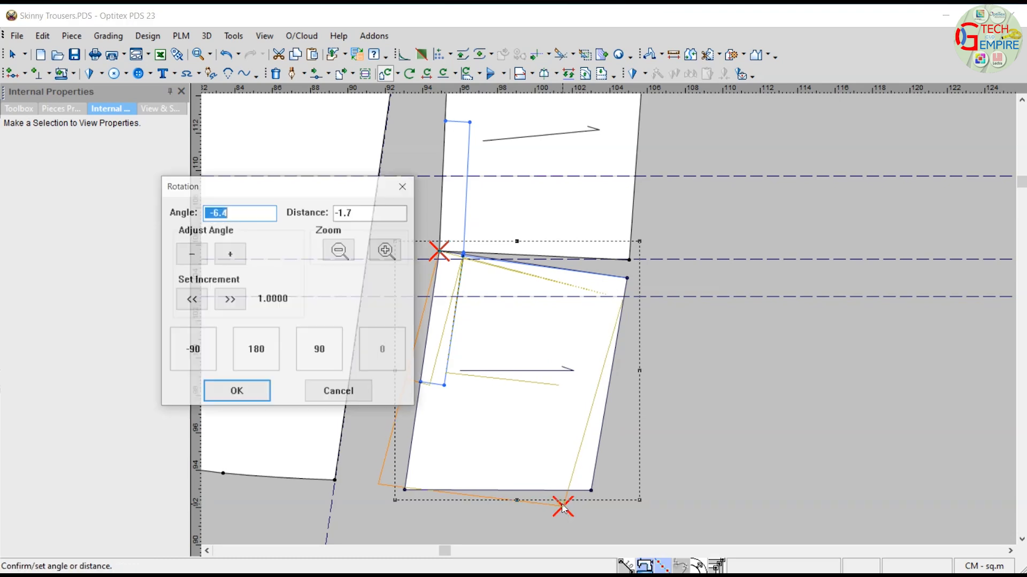
left_click(239, 392)
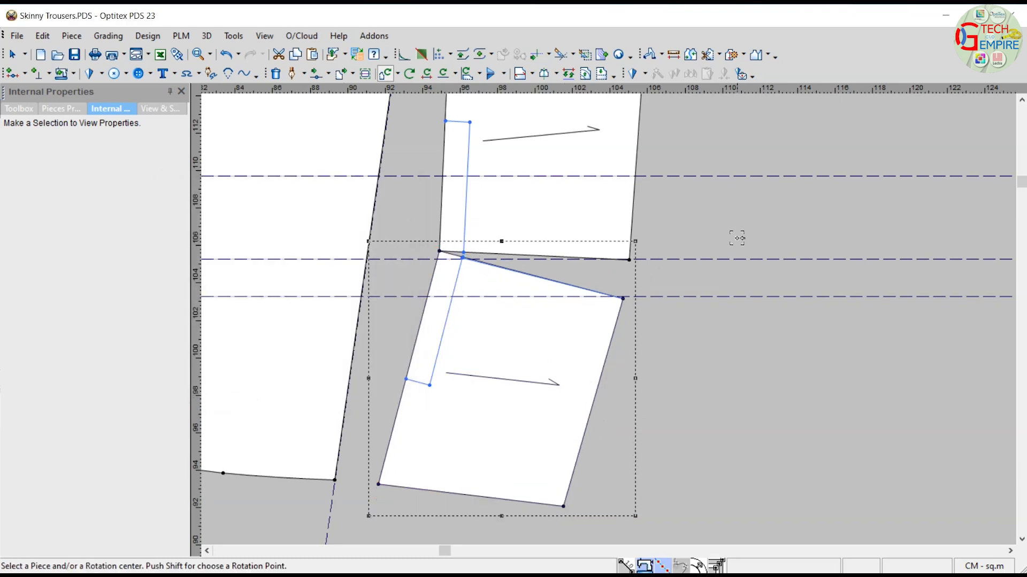
Step: Fine-tune the lower waist section by rotating it about 0.9 degrees back around the cut's inner end to meet the lower guideline
scroll(611, 299, "up", 3)
scroll(608, 321, "down", 1)
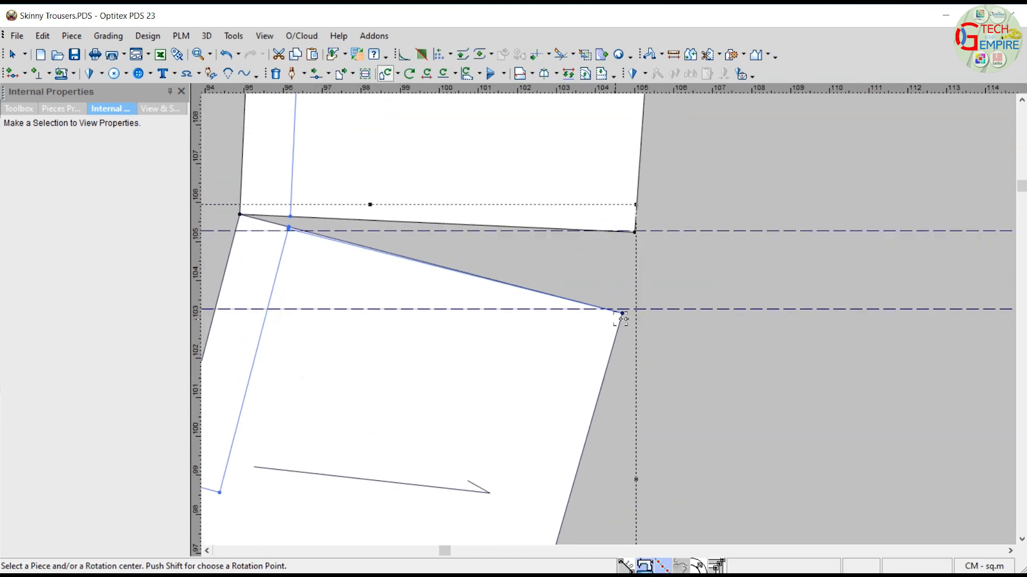
scroll(608, 320, "up", 1)
scroll(608, 319, "down", 2)
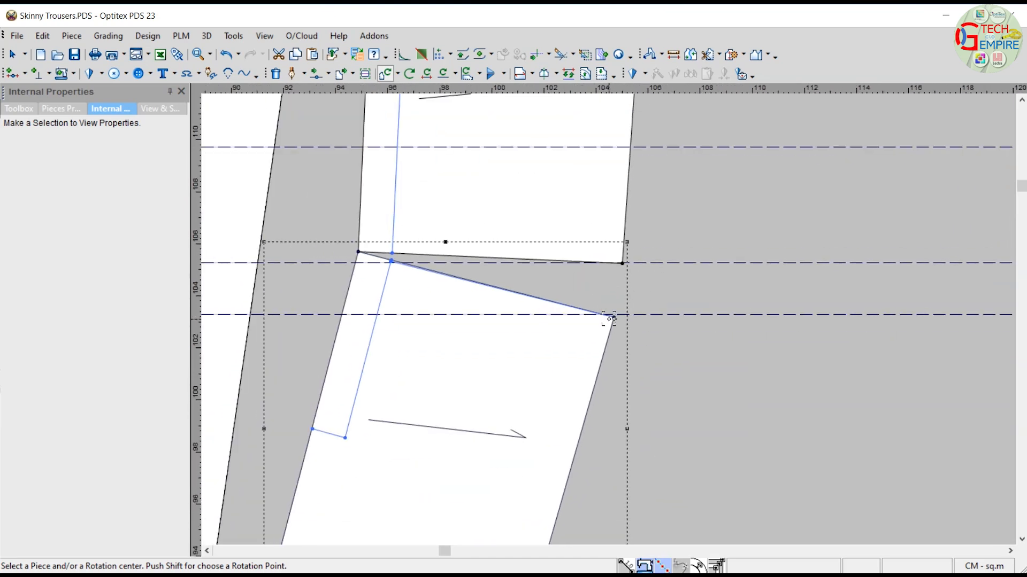
left_click(359, 253)
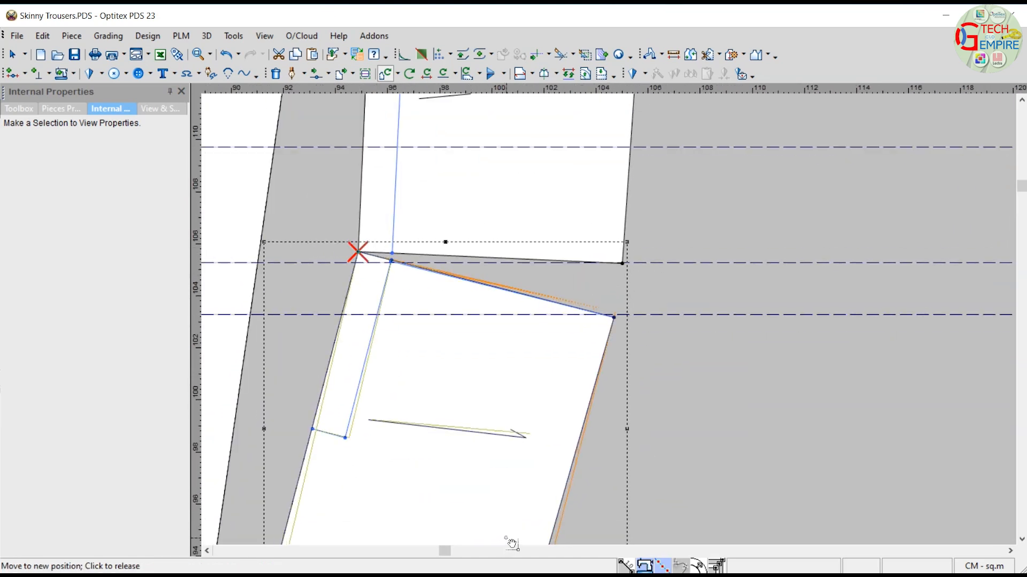
left_click(507, 542)
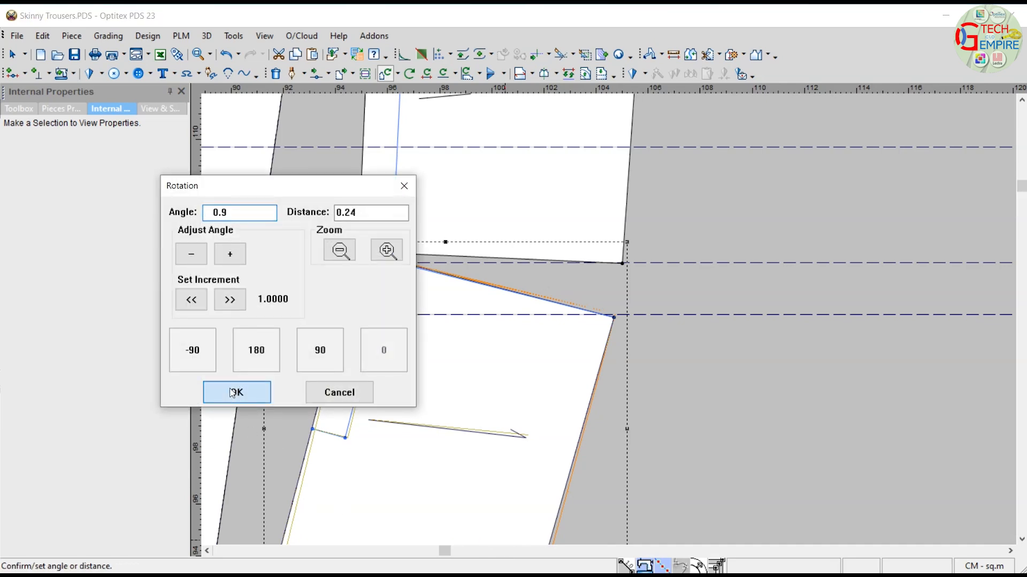
left_click(236, 392)
scroll(605, 321, "down", 1)
scroll(608, 319, "up", 3)
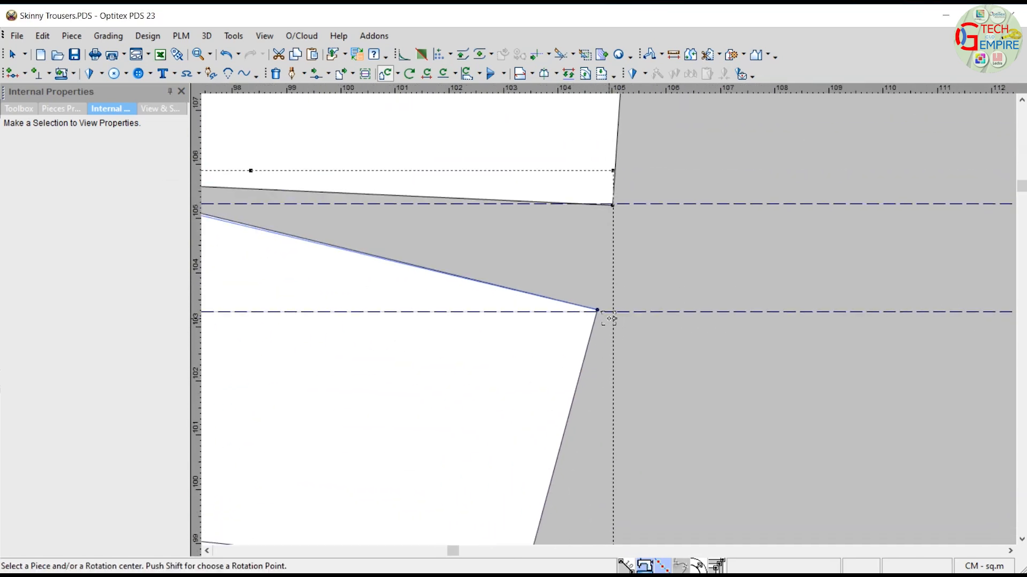
Step: Measure the dart opening between the waist-edge corners of the upper and lower waist sections
key("ctrl+d")
left_click(612, 206)
left_click(597, 311)
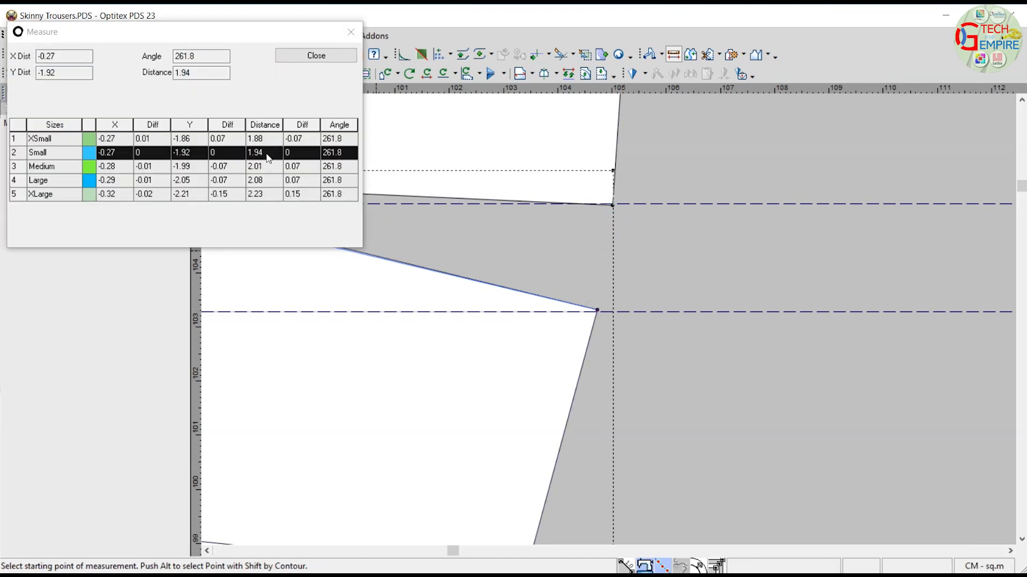
left_click(316, 56)
scroll(620, 327, "down", 1)
right_click(736, 237)
left_click(756, 239)
Step: Move both waist sections against the trouser piece, snapping their outer corners onto the matching ends of the trouser piece's cut edge
scroll(748, 241, "down", 2)
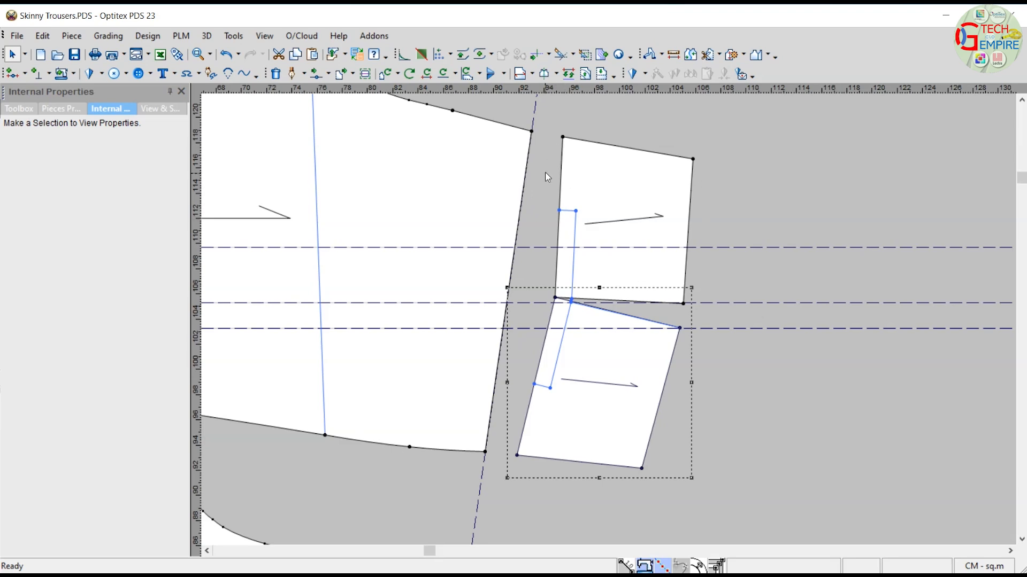
scroll(611, 324, "up", 2)
left_click_drag(668, 285, 619, 278)
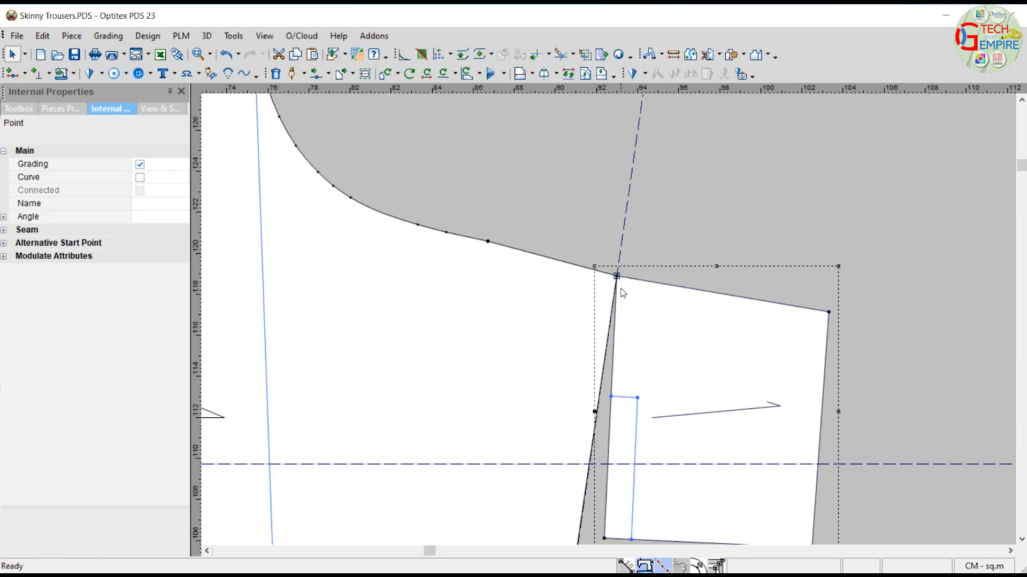
scroll(632, 281, "down", 3)
scroll(620, 449, "up", 2)
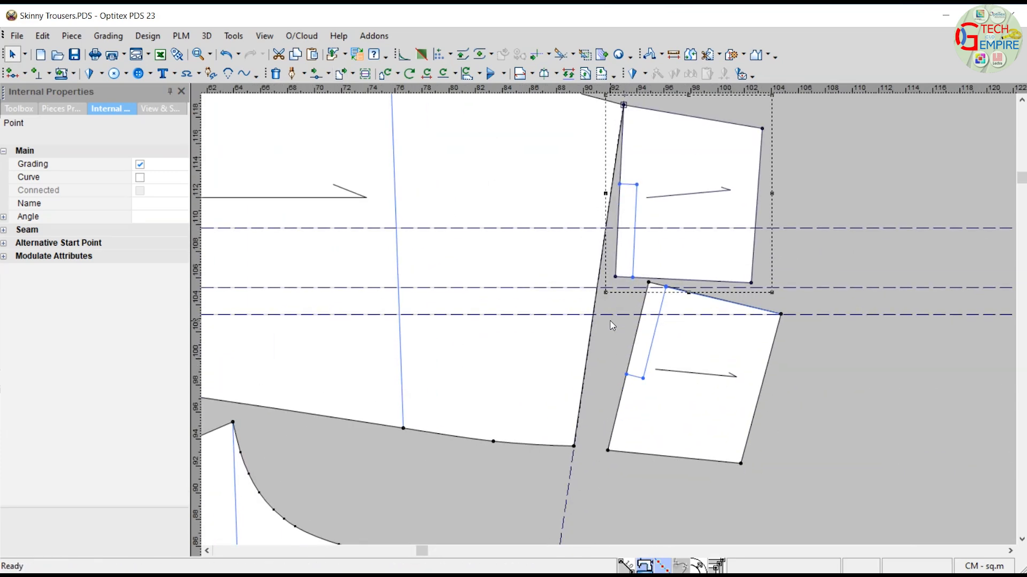
left_click(607, 451)
left_click_drag(607, 451, 574, 445)
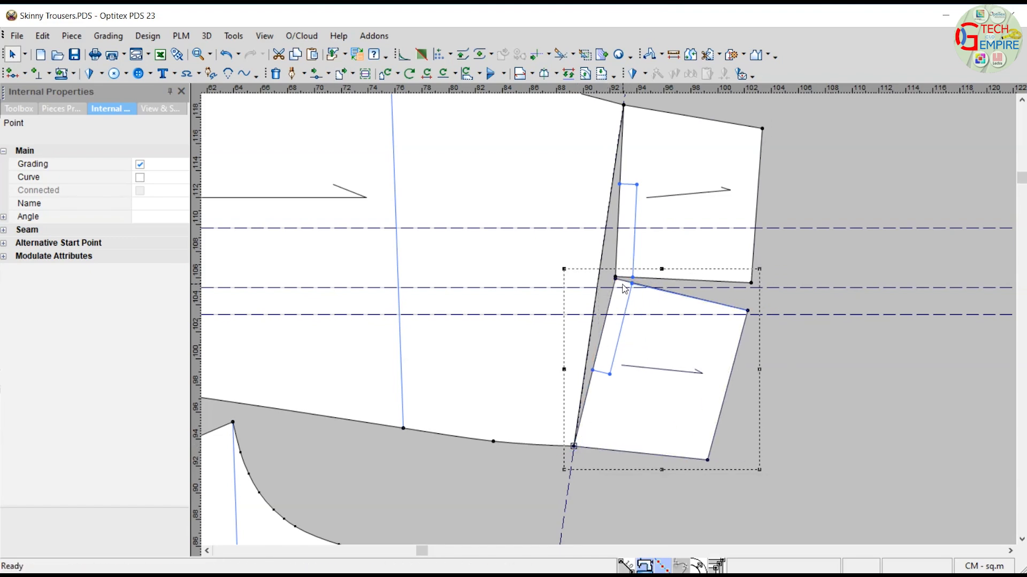
Step: Examine how the repositioned waist sections meet the trouser piece along the cut edge, pocket marks and dart opening
scroll(624, 288, "down", 2)
scroll(612, 323, "up", 4)
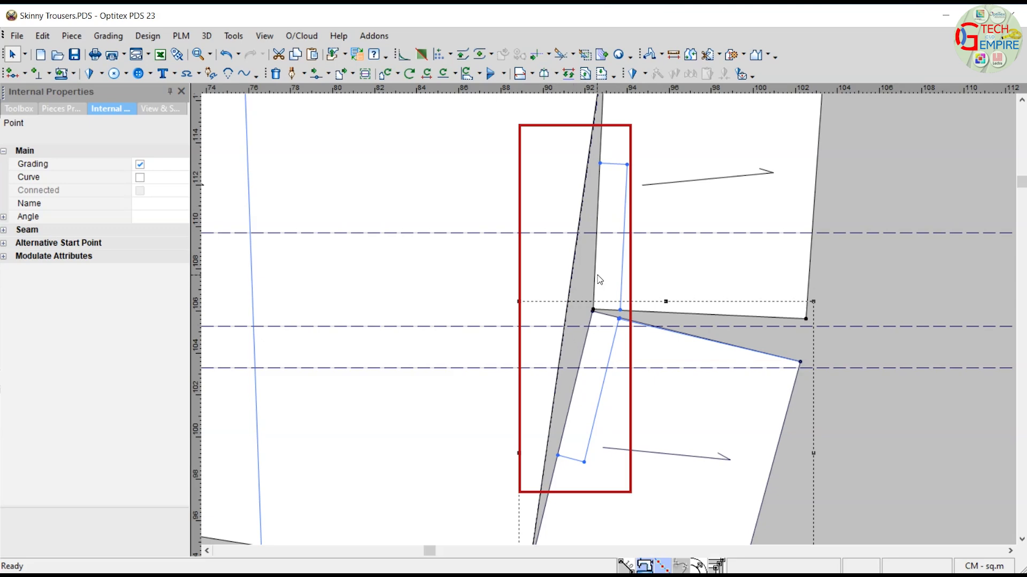
scroll(598, 275, "down", 2)
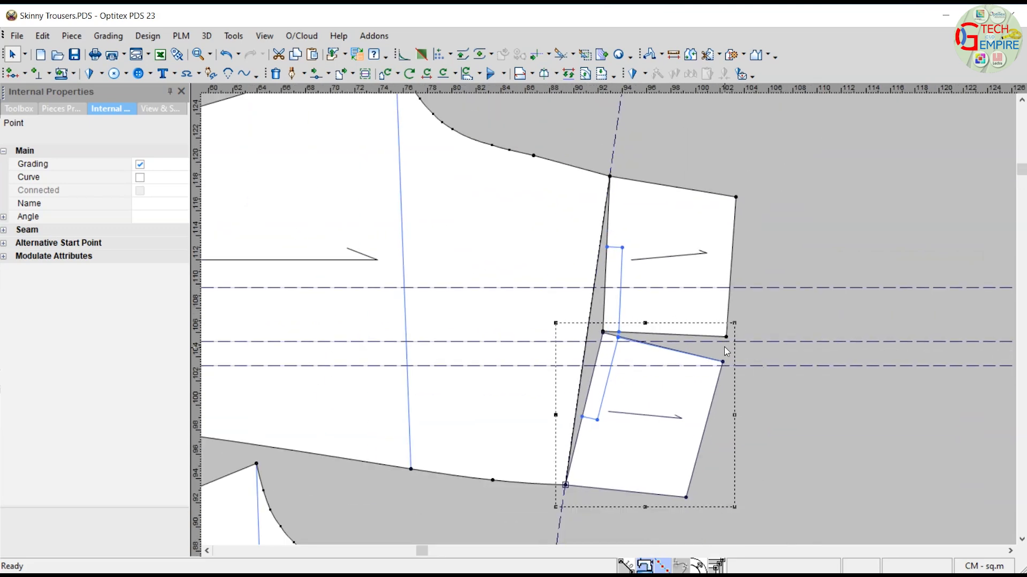
scroll(726, 351, "down", 1)
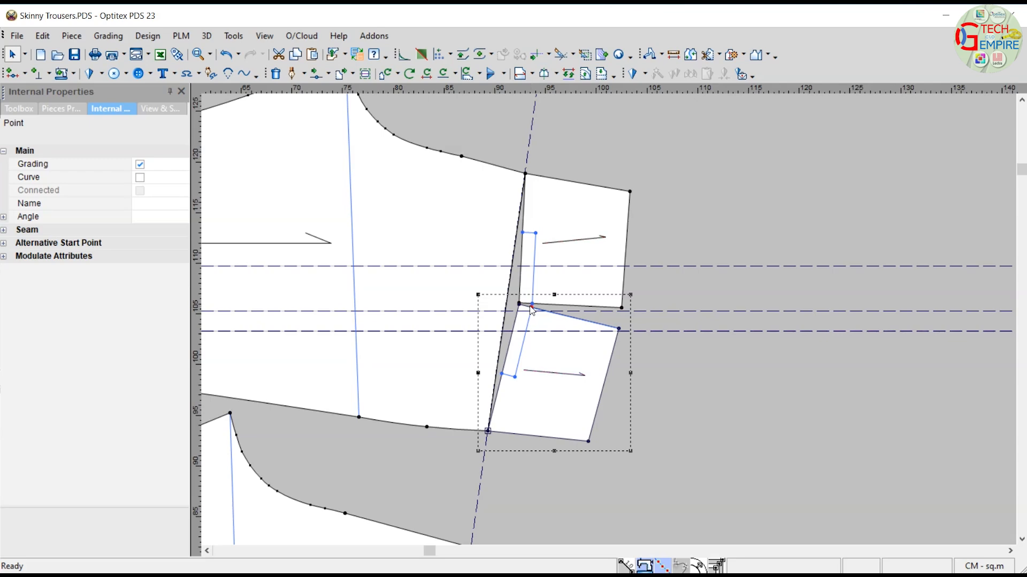
scroll(530, 307, "down", 3)
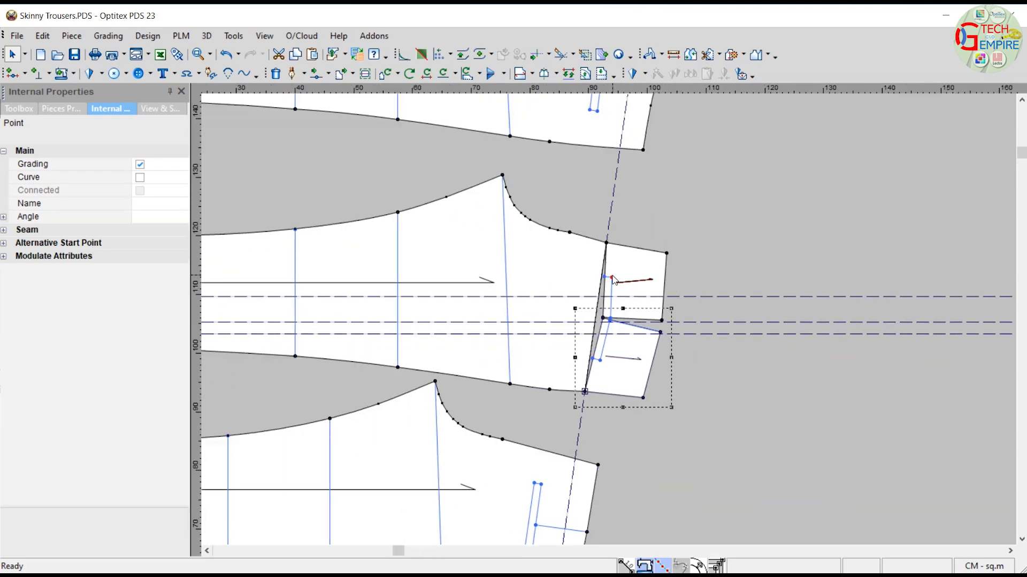
scroll(595, 327, "down", 2)
scroll(616, 318, "up", 1)
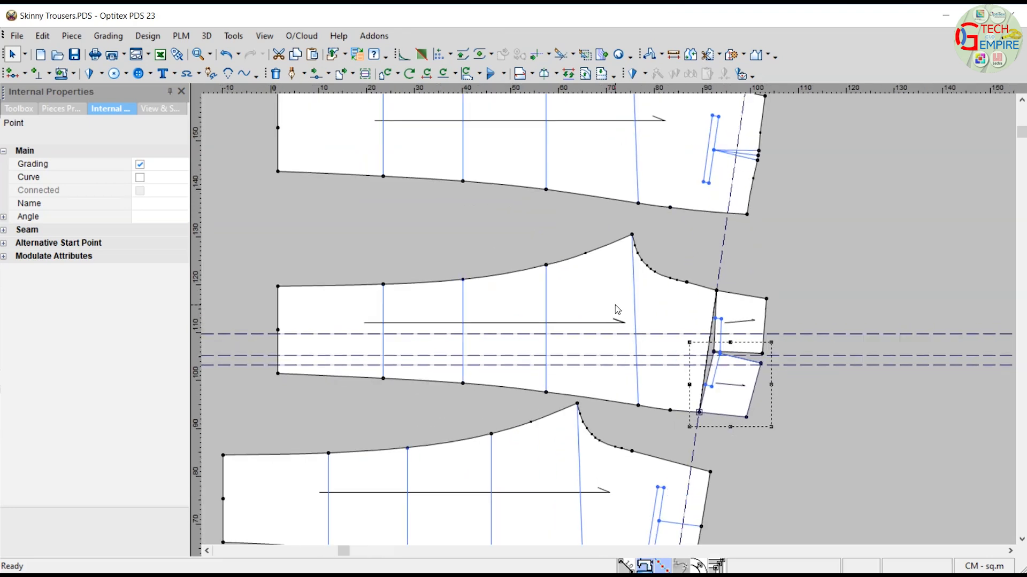
Step: Create a new piece with Trace Segments by tracing the outer contour of the trouser piece and both waist sections, including the dart opening
key("ctrl+b")
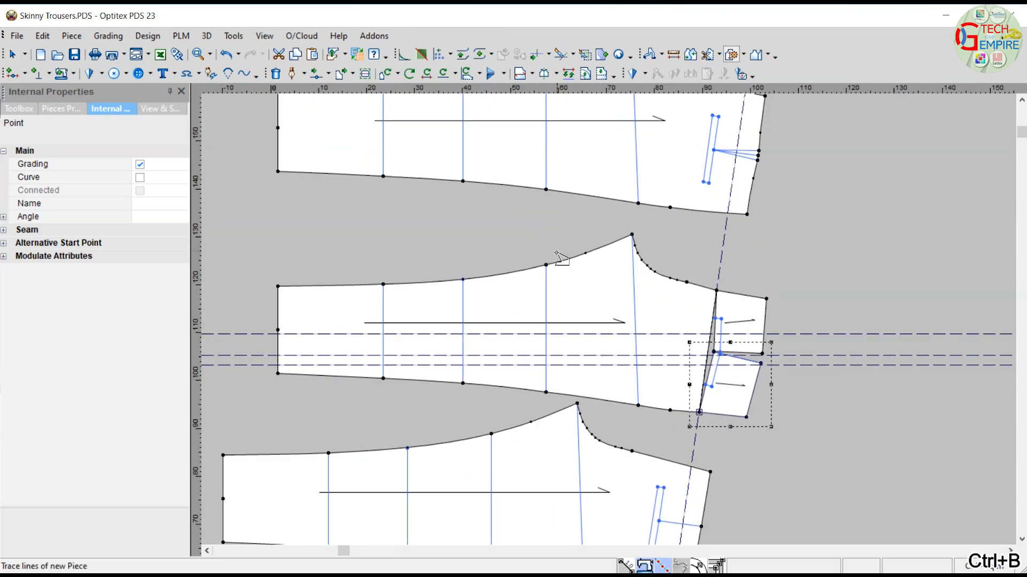
left_click(743, 54)
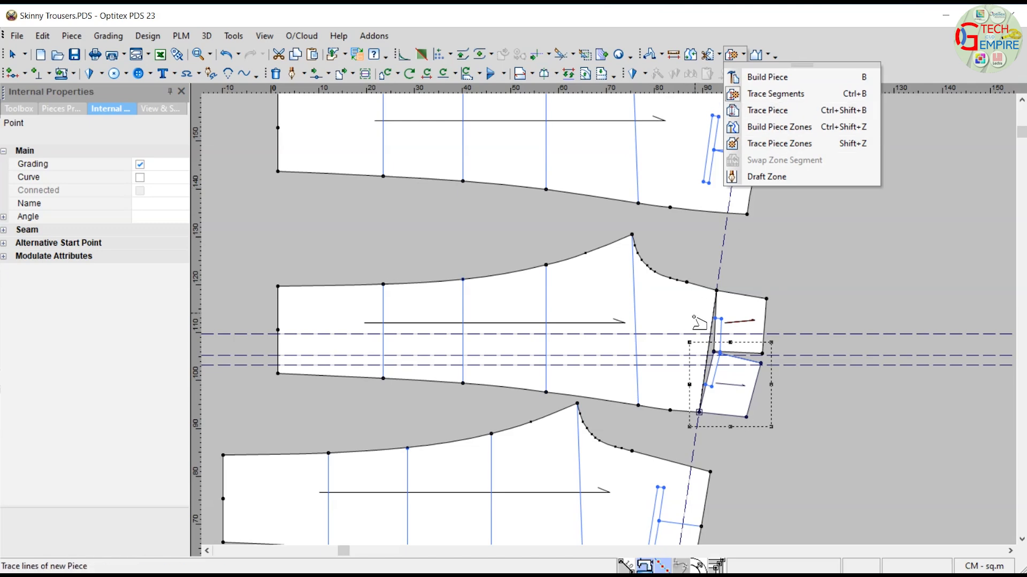
left_click(770, 96)
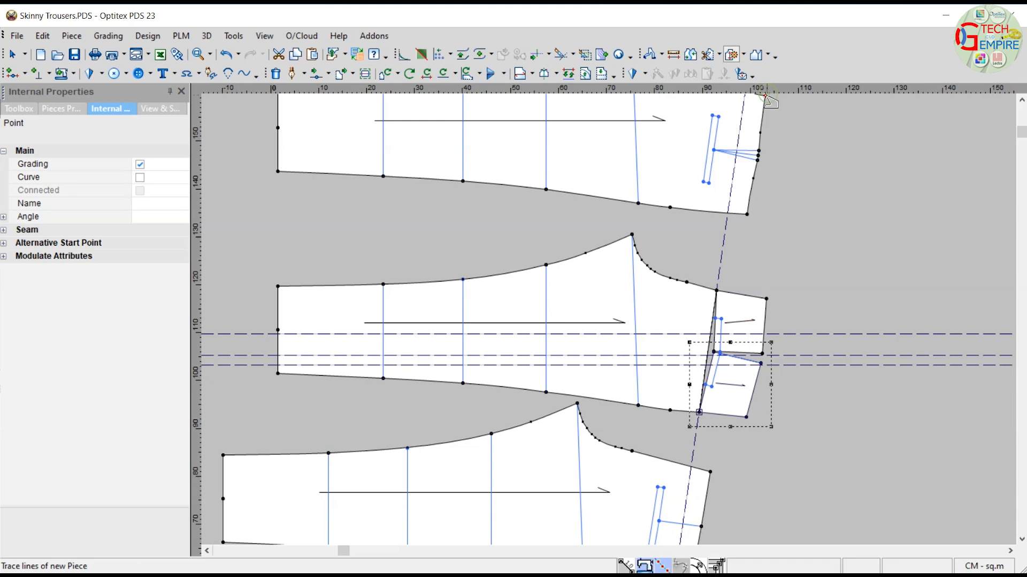
left_click(320, 287)
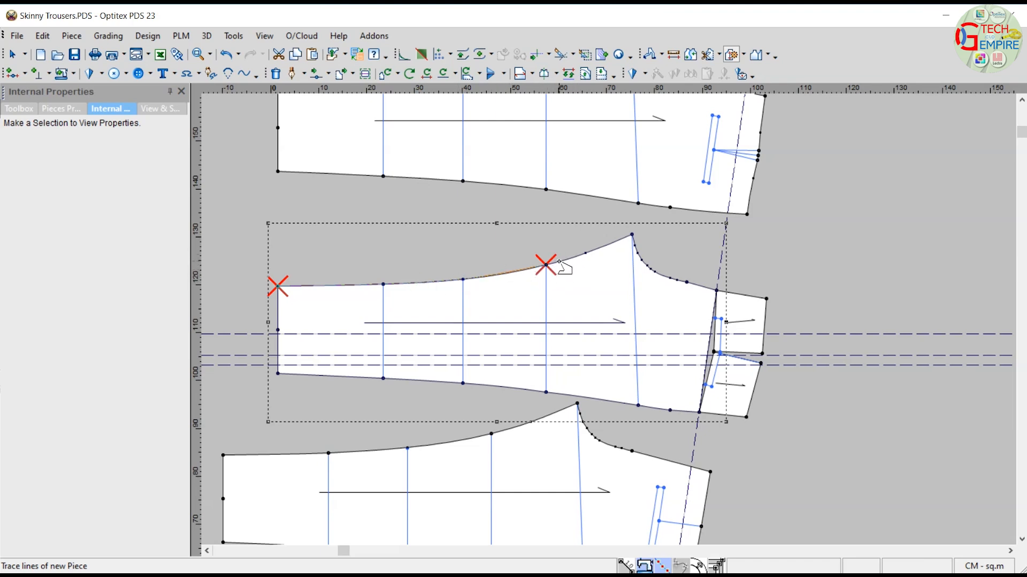
left_click(576, 261)
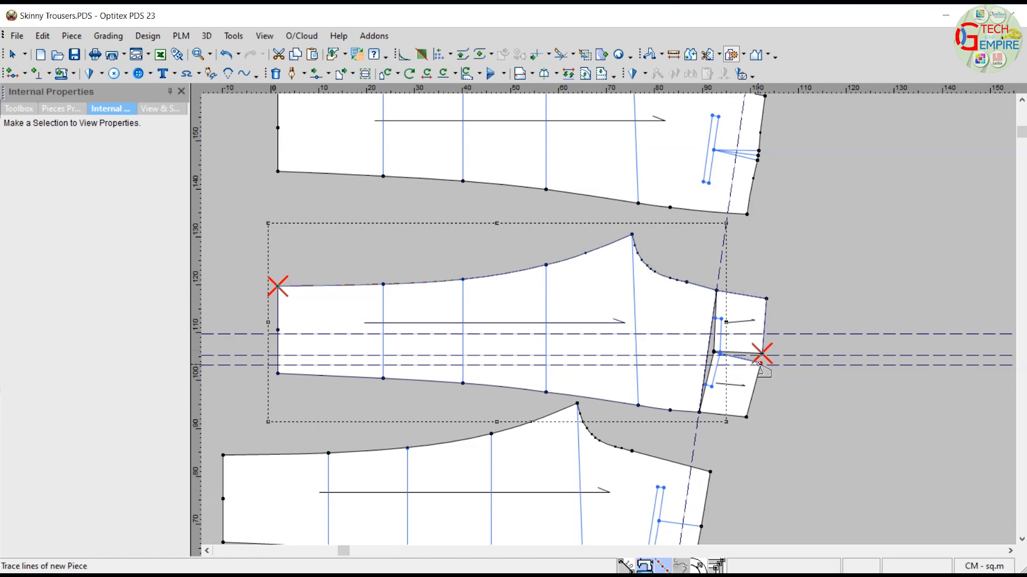
scroll(757, 365, "up", 2)
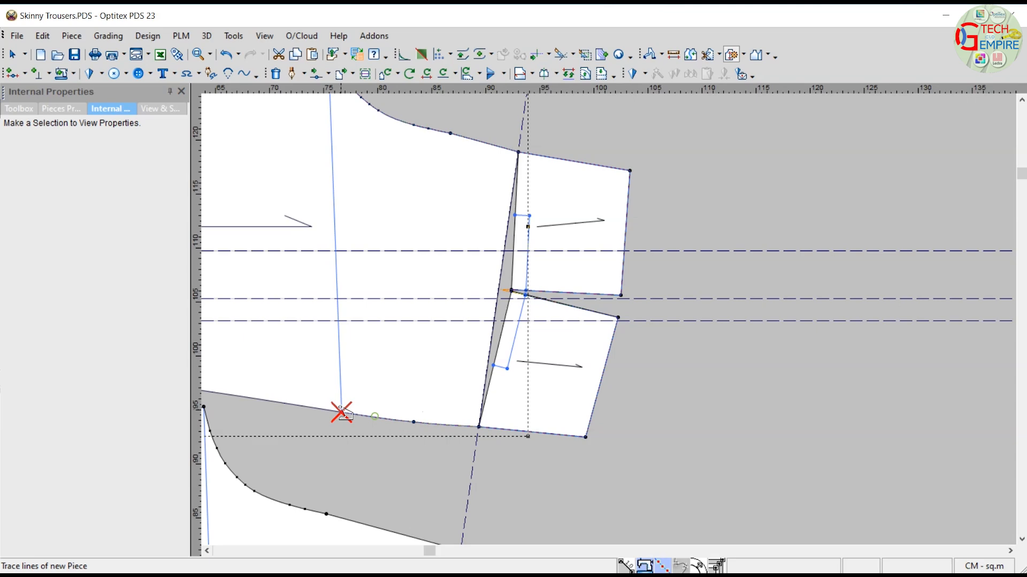
scroll(328, 410, "down", 3)
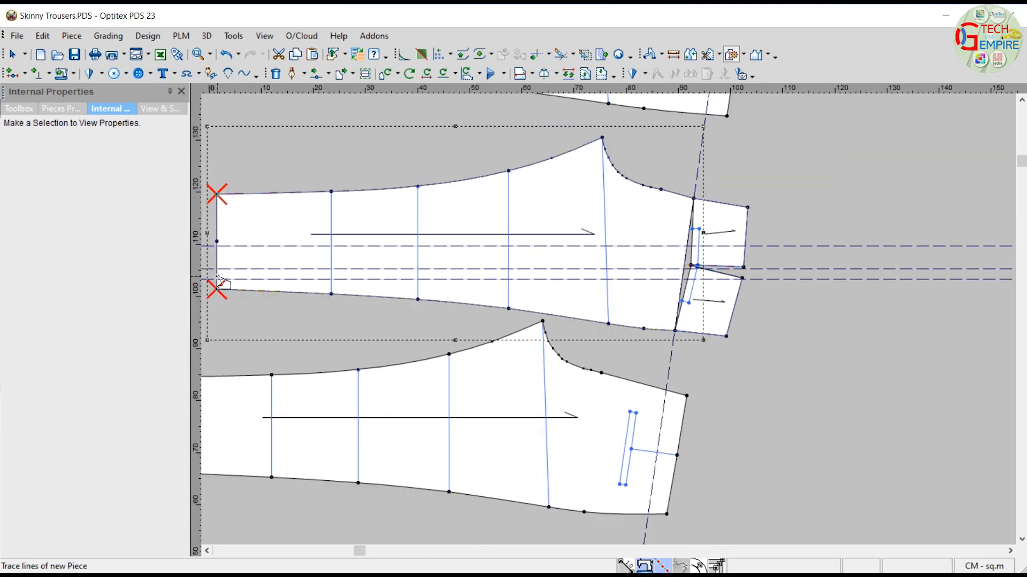
left_click(220, 223)
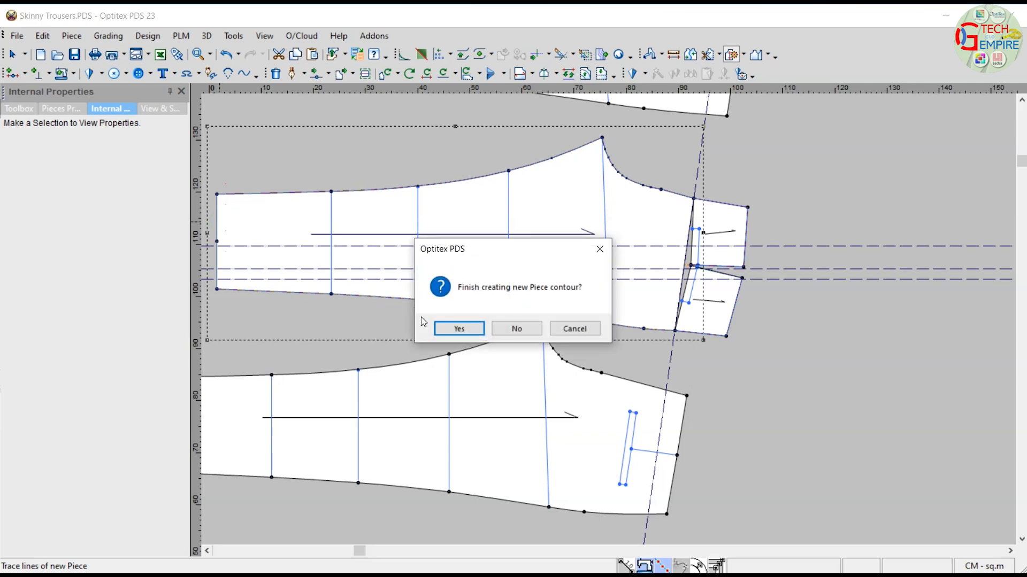
left_click(459, 328)
right_click(808, 175)
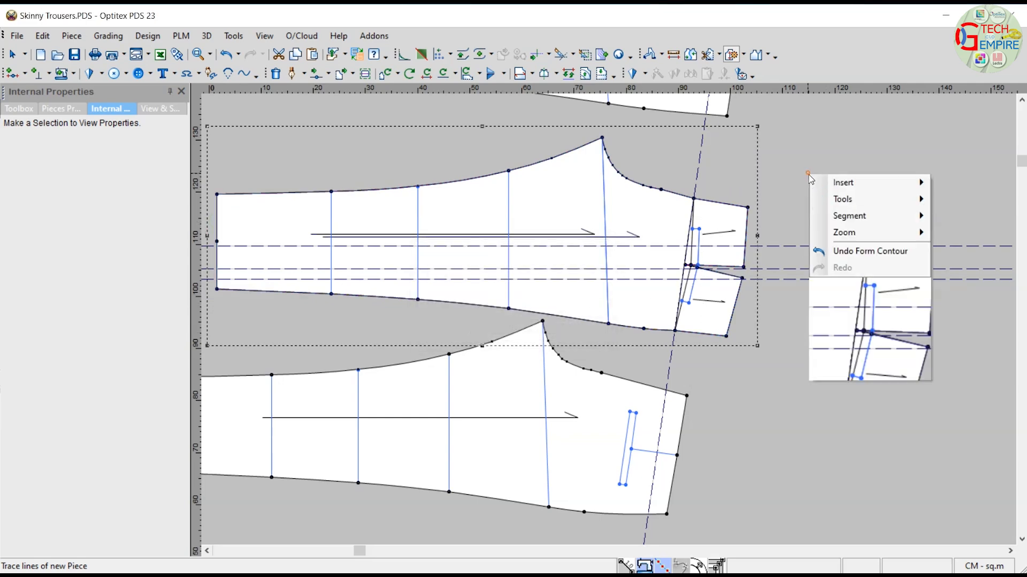
key("Escape")
key("Escape")
Step: Move the traced piece clear of the originals and remove the old trouser piece and both separate waist sections
scroll(808, 175, "down", 2)
left_click_drag(613, 309, 685, 260)
left_click(668, 368)
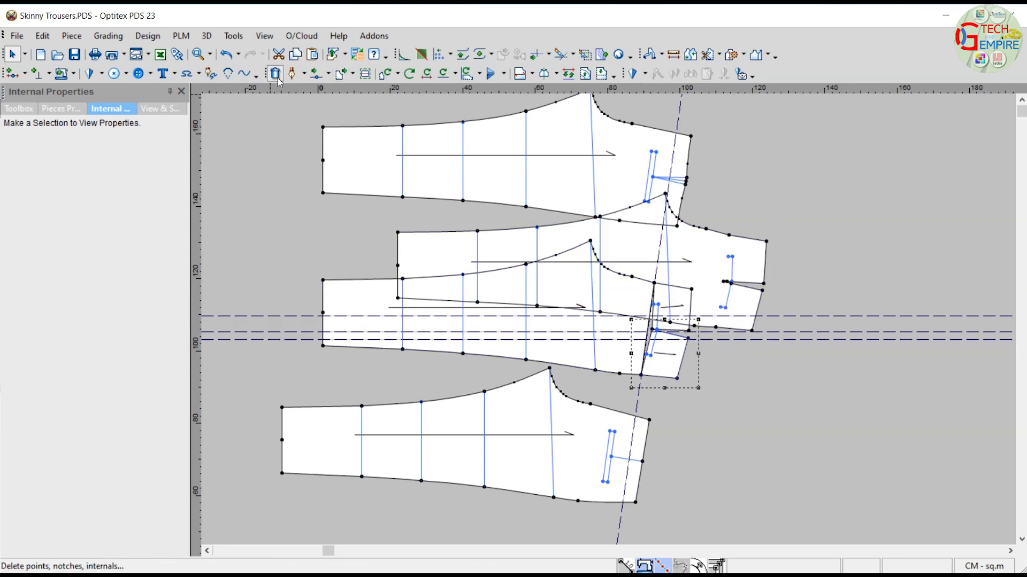
left_click(278, 54)
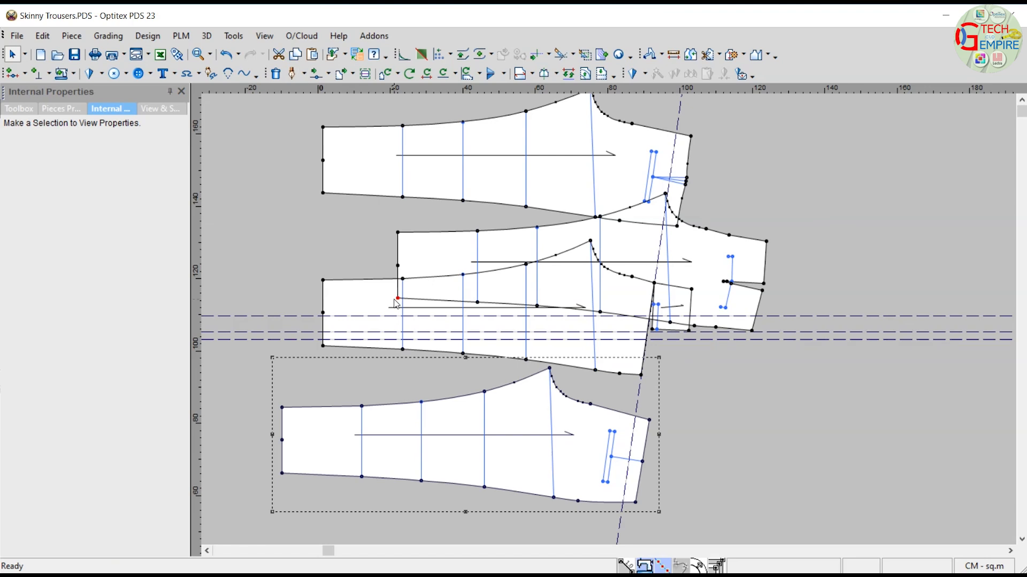
left_click(278, 54)
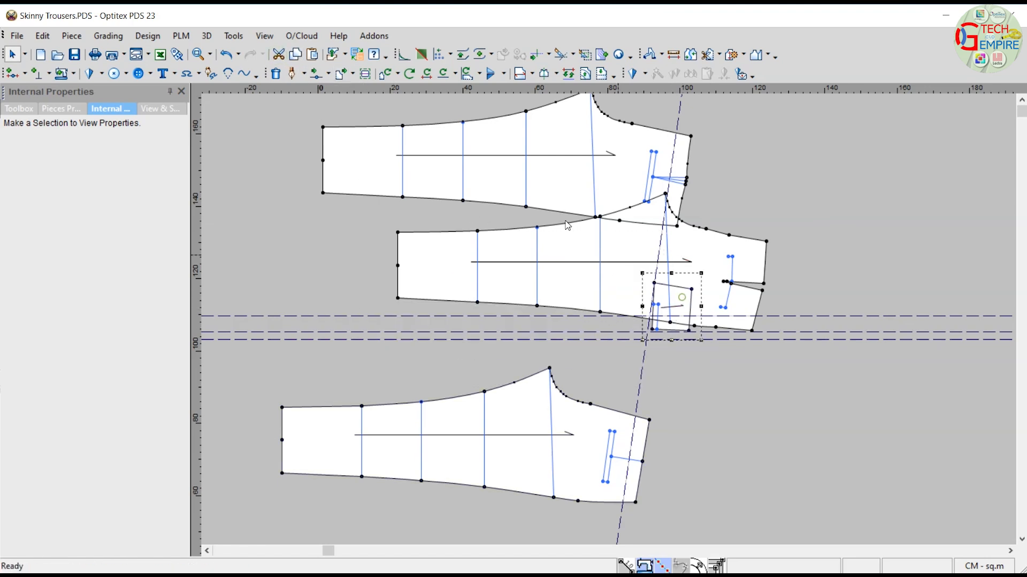
left_click(278, 54)
Step: Place the new darted piece between the other two trouser pieces and delete all guidelines
left_click_drag(508, 270, 383, 289)
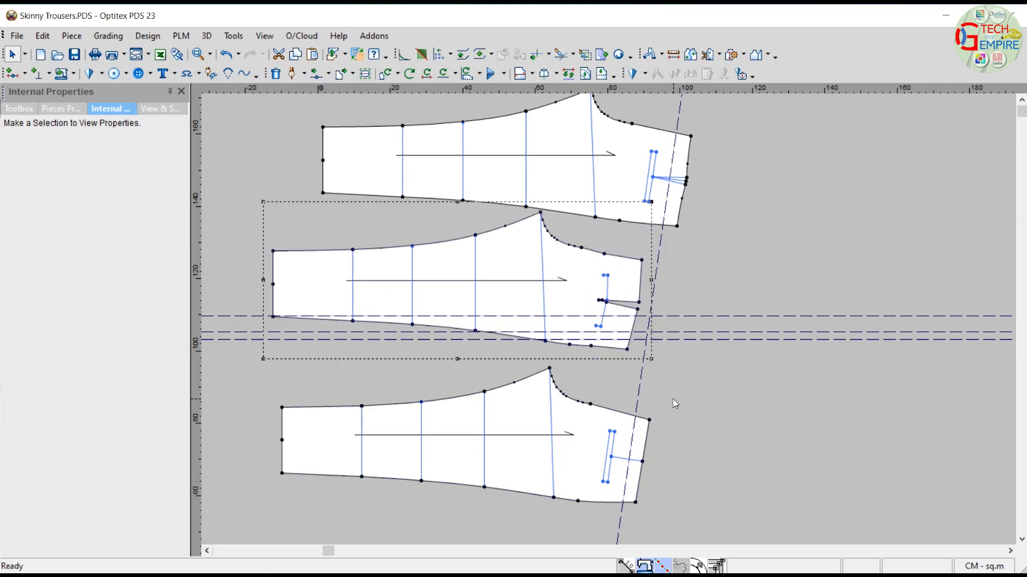
key("ctrl+alt+g")
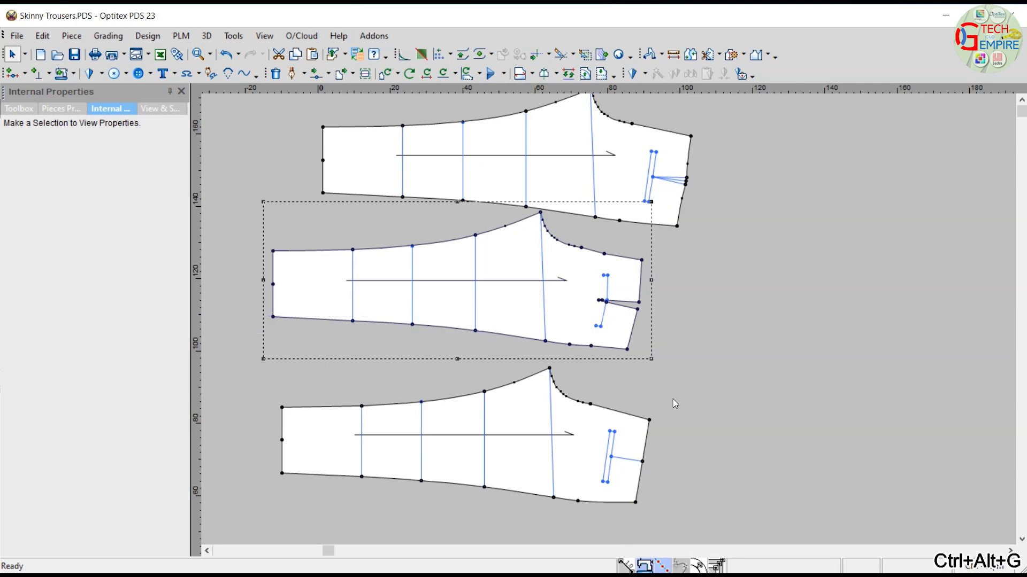
Step: Delete the leftover join points on the crotch-side and outer side edges near the waist of the middle trouser piece
scroll(597, 288, "up", 4)
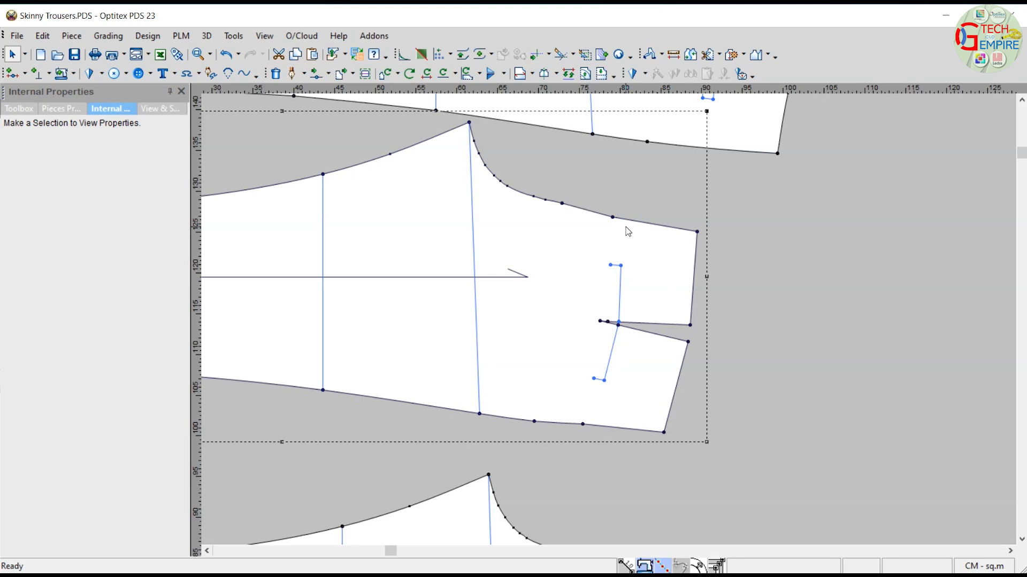
left_click(613, 218)
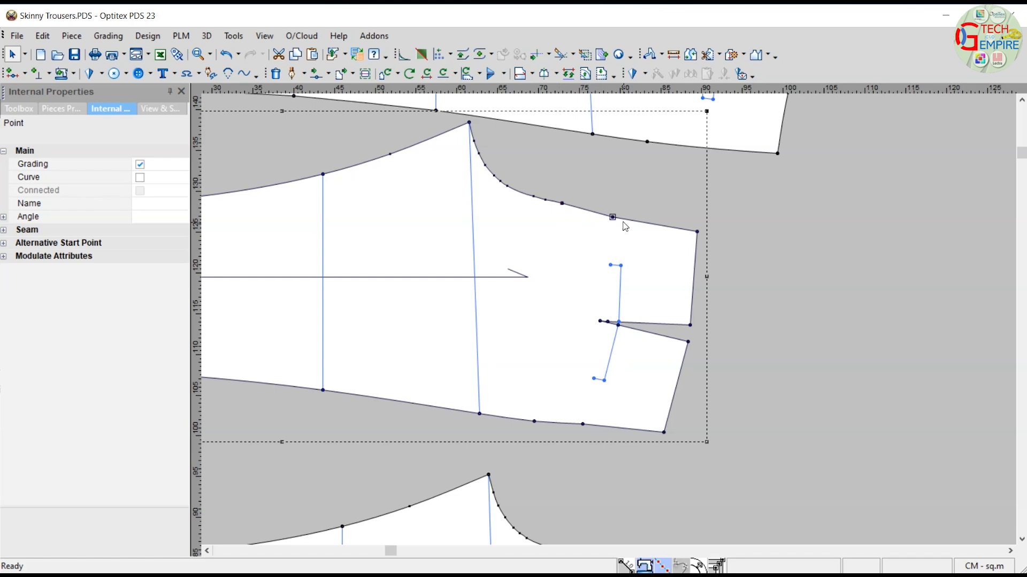
key("Delete")
left_click(583, 424)
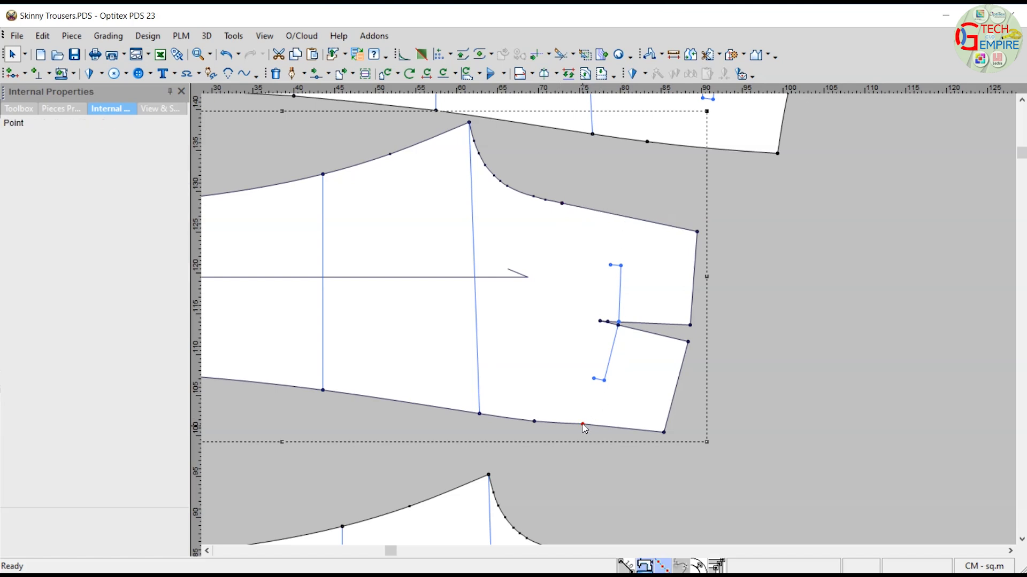
key("Delete")
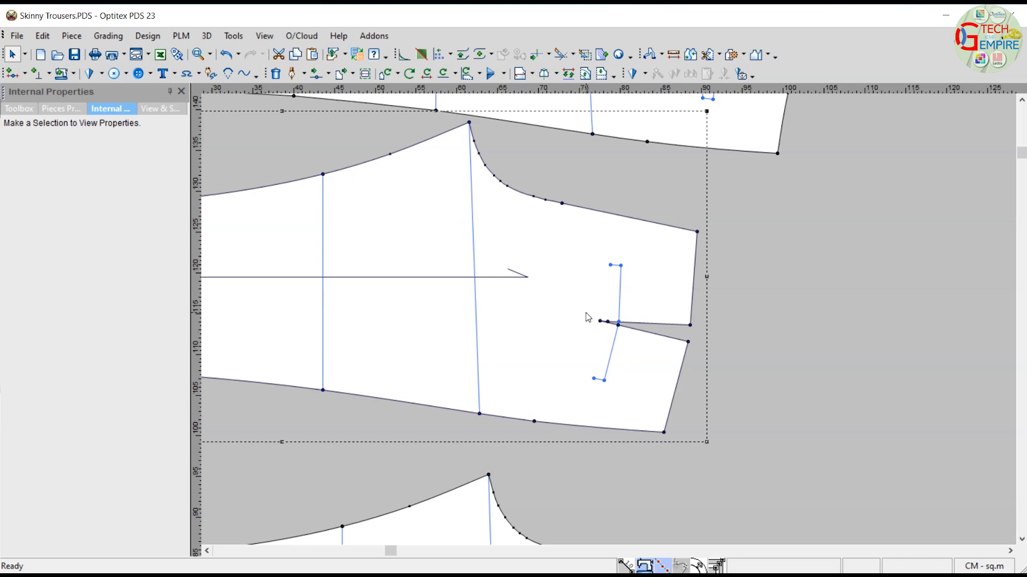
Step: Draw an internal contour from the upper waist corner of the dart opening to a point just inside the dart tip
scroll(640, 327, "down", 1)
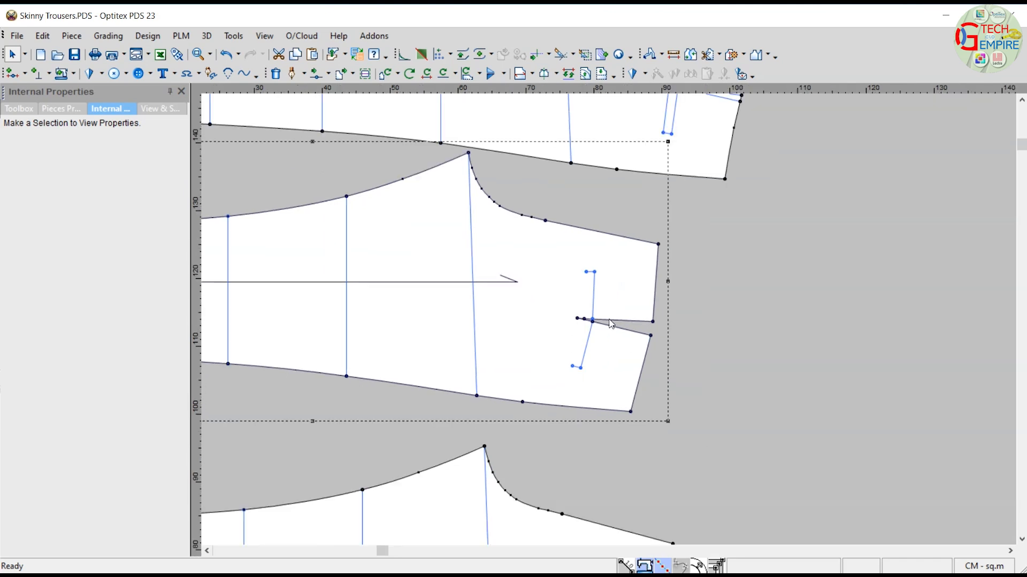
scroll(611, 324, "up", 4)
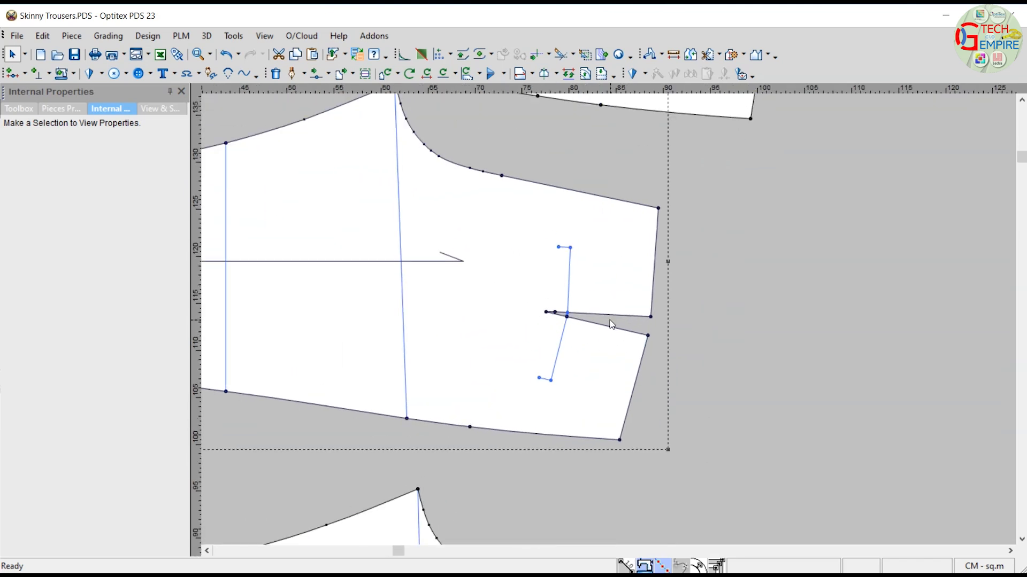
scroll(618, 324, "up", 1)
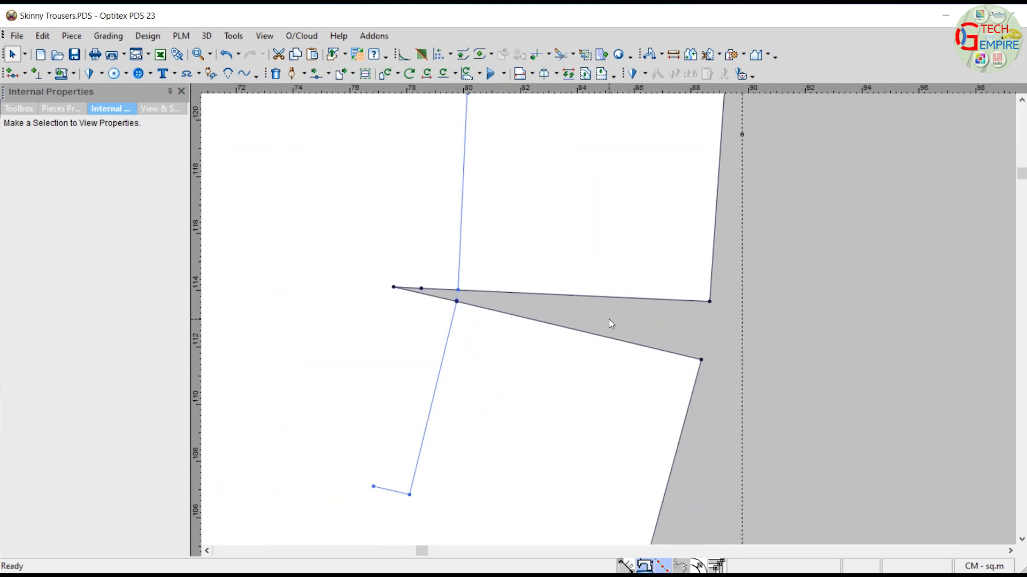
key("d")
scroll(609, 321, "up", 1)
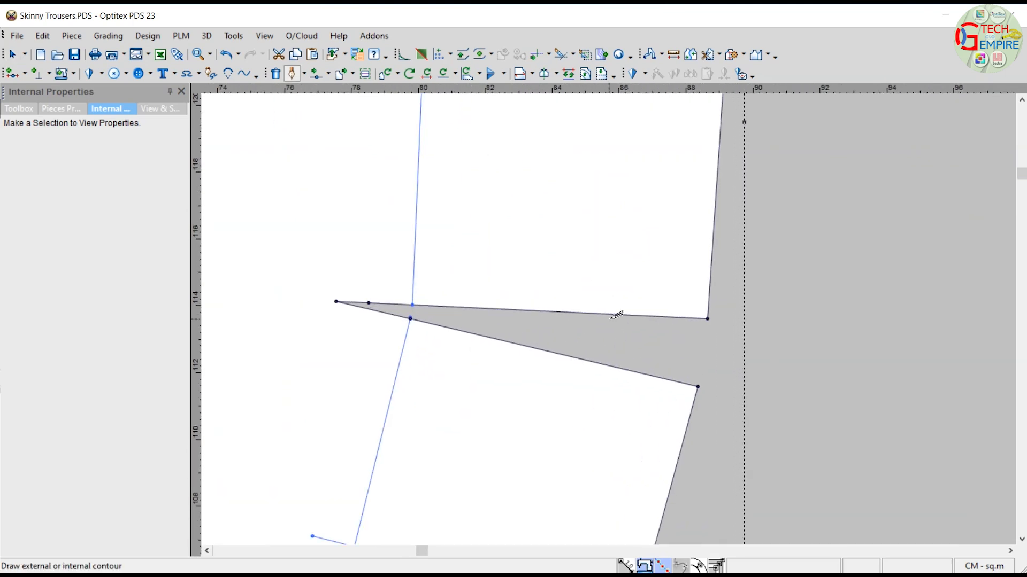
left_click(708, 319)
left_click(483, 383)
scroll(614, 330, "up", 1)
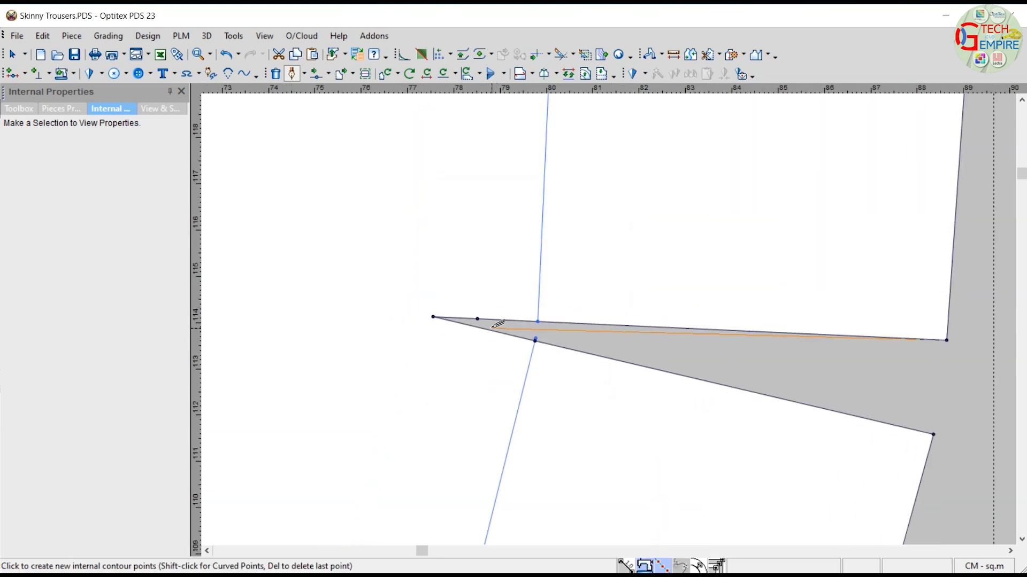
scroll(616, 315, "up", 1)
scroll(611, 316, "up", 1)
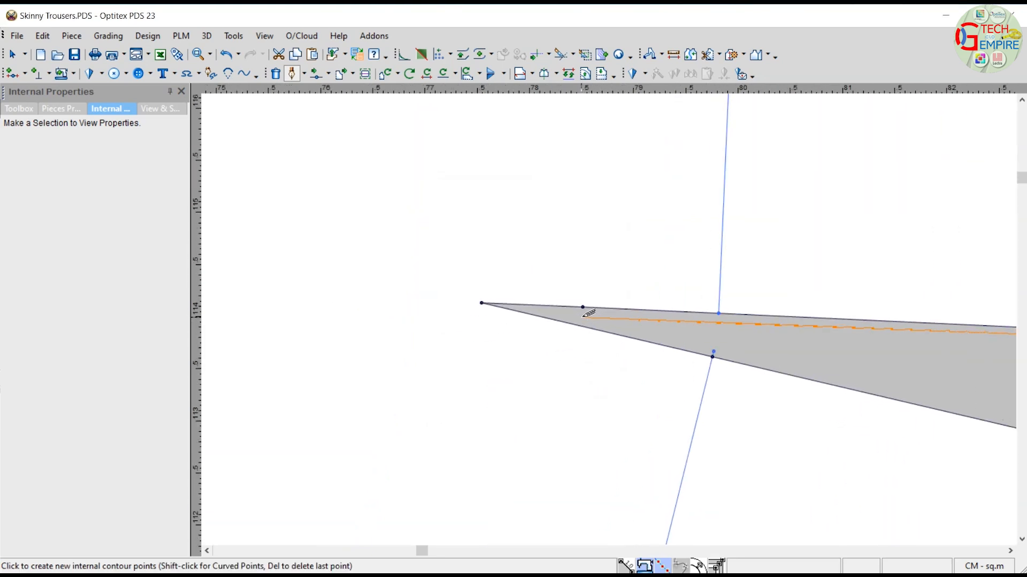
left_click(581, 316)
left_click(486, 385)
scroll(589, 307, "down", 4)
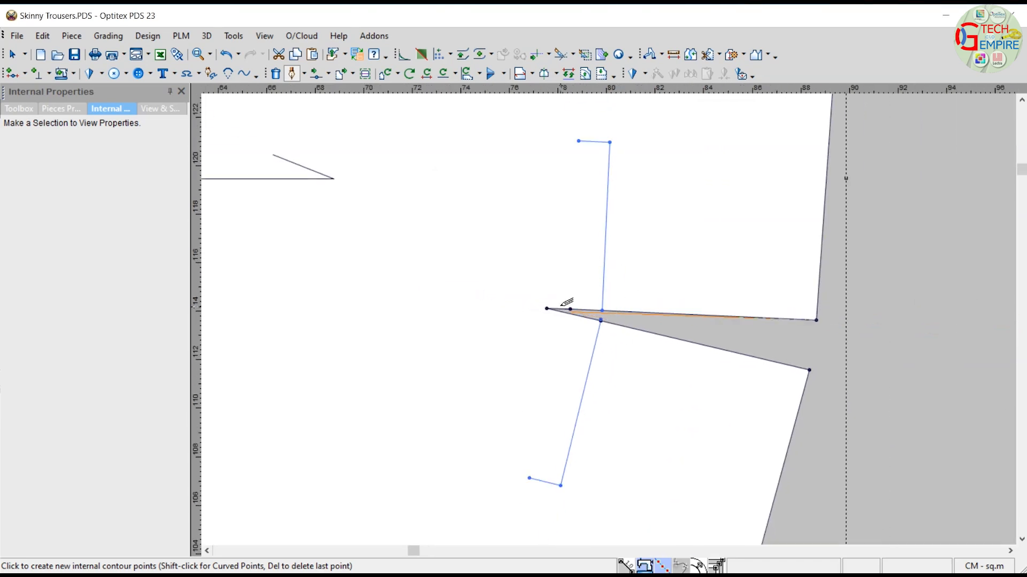
Step: Continue the dart contour to the lower waist corner of the opening with zero offset and finish it
left_click(809, 370)
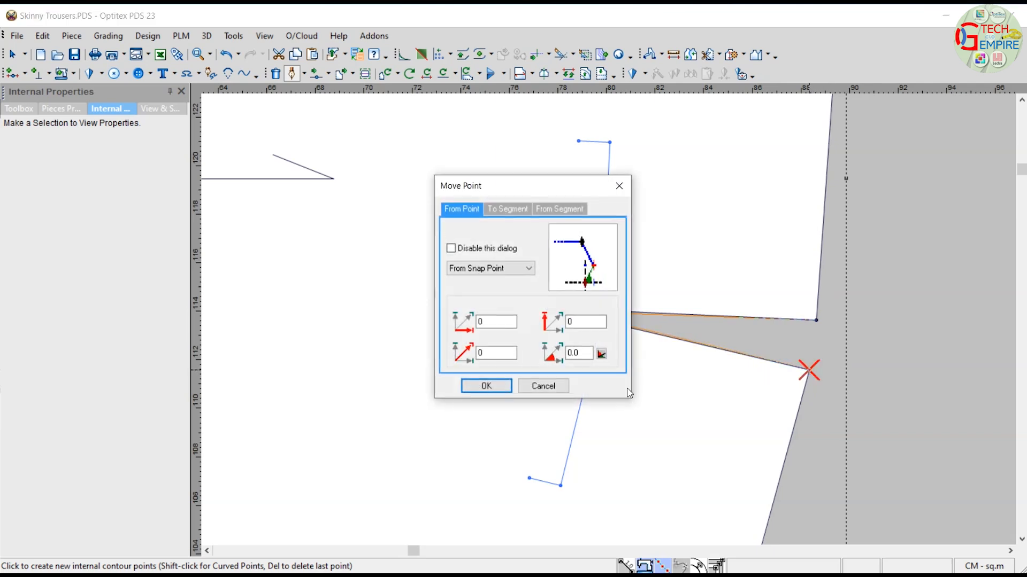
left_click(487, 384)
right_click(900, 210)
left_click(913, 222)
left_click(548, 328)
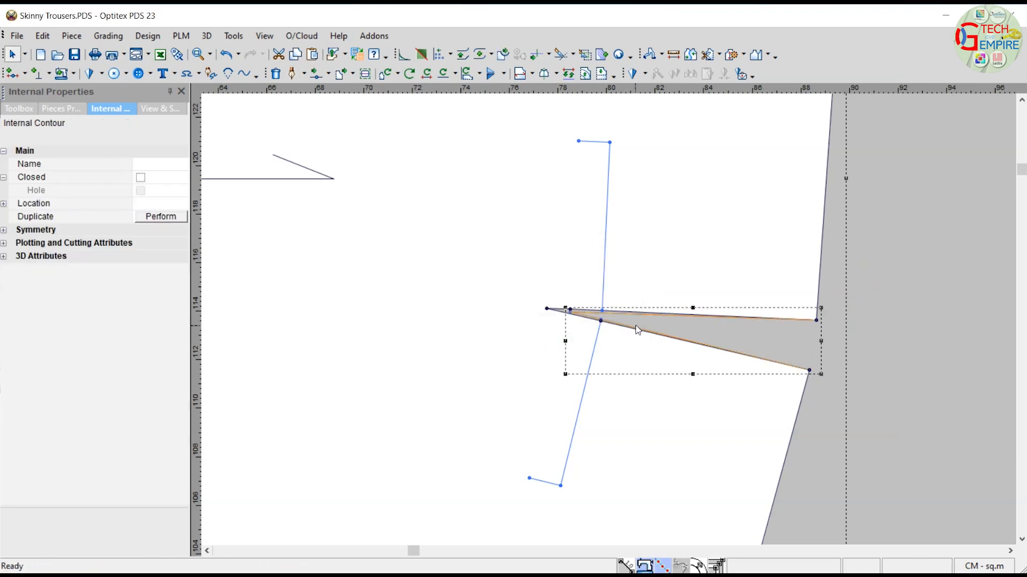
Step: Delete the three outline points at the inner end of the dart opening so the waist edge closes across the dart
scroll(611, 324, "up", 5)
left_click(310, 263)
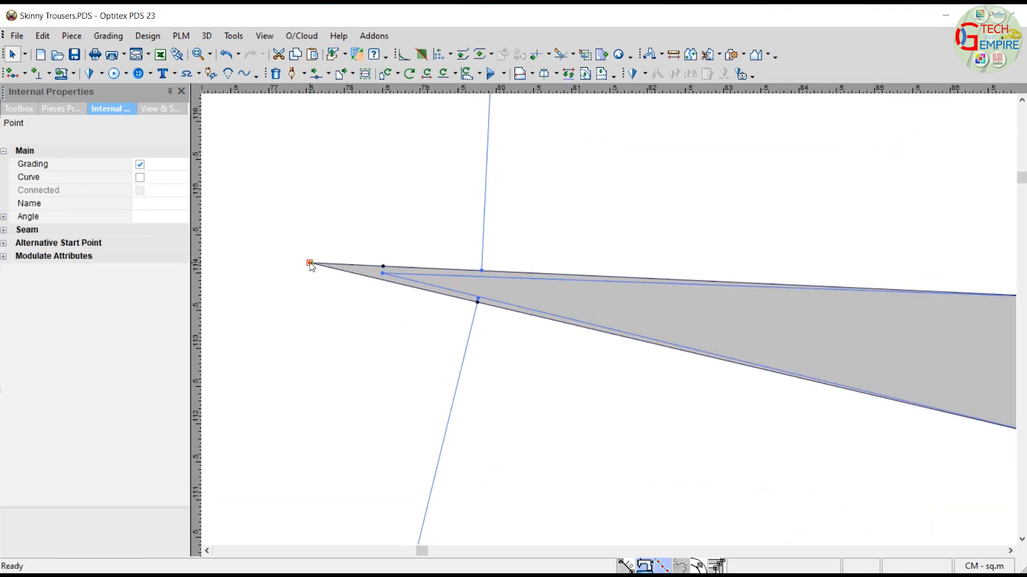
key("Delete")
left_click(383, 267)
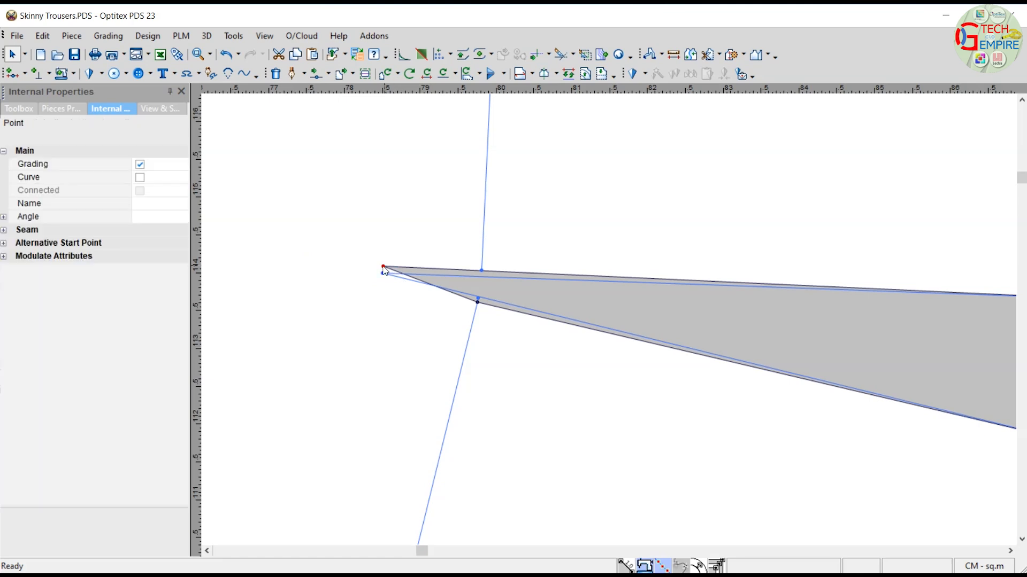
key("Delete")
left_click(478, 302)
key("Delete")
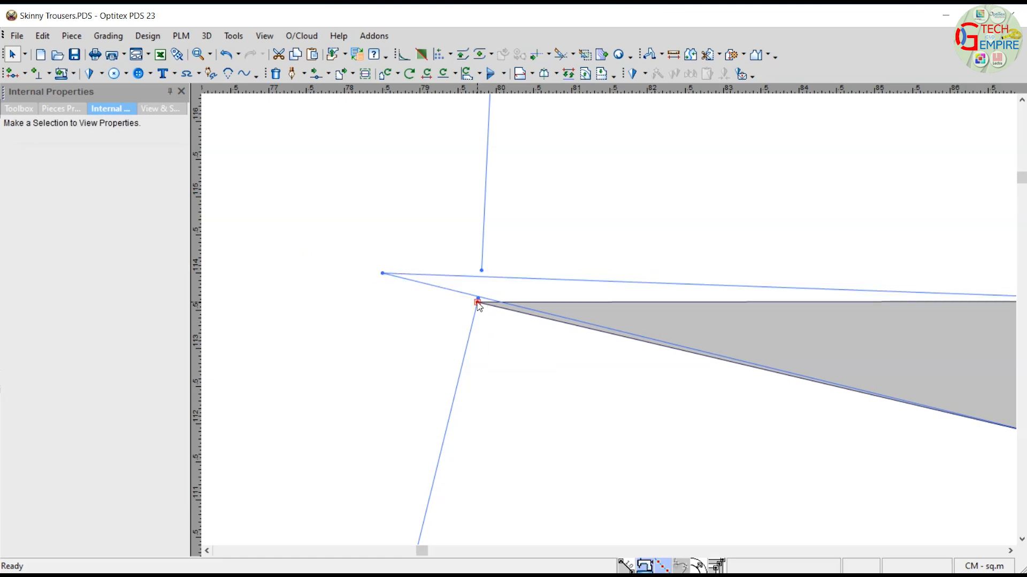
Step: Draw the missing pocket side as an internal contour from the lower pocket end through the dart tip to the upper pocket end
scroll(625, 323, "down", 4)
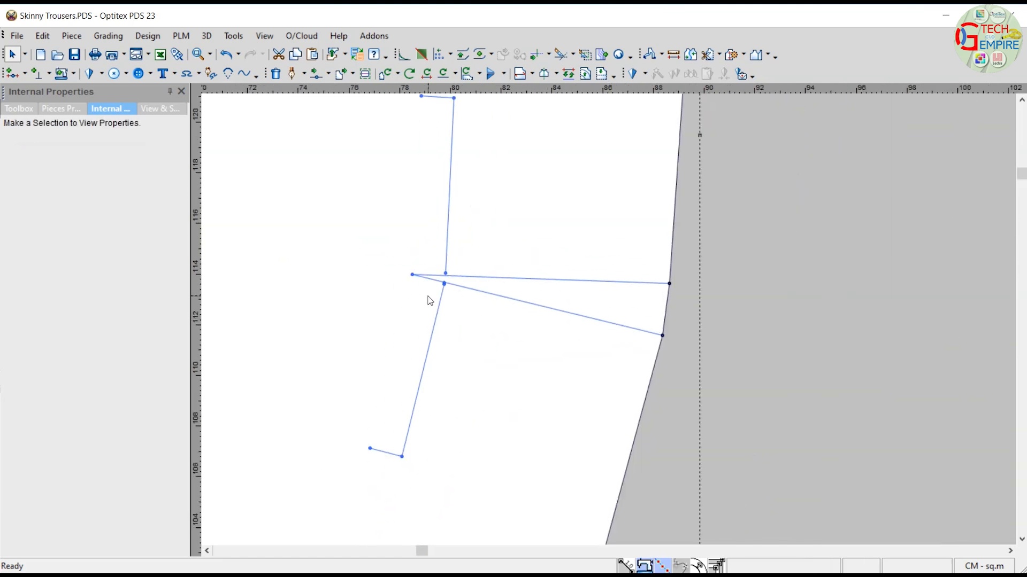
scroll(611, 324, "down", 2)
key("d")
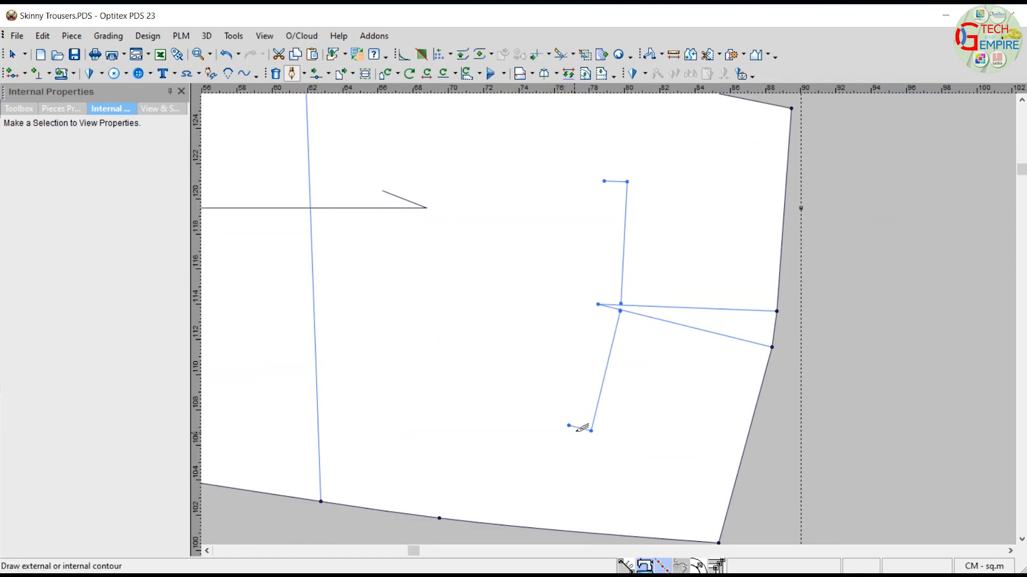
left_click(568, 426)
left_click(481, 386)
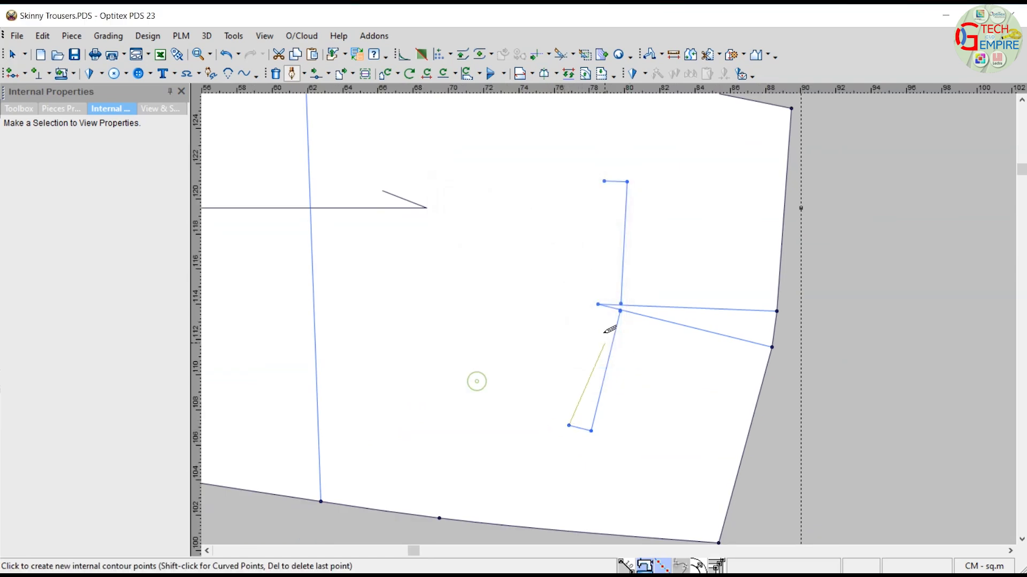
left_click(598, 300)
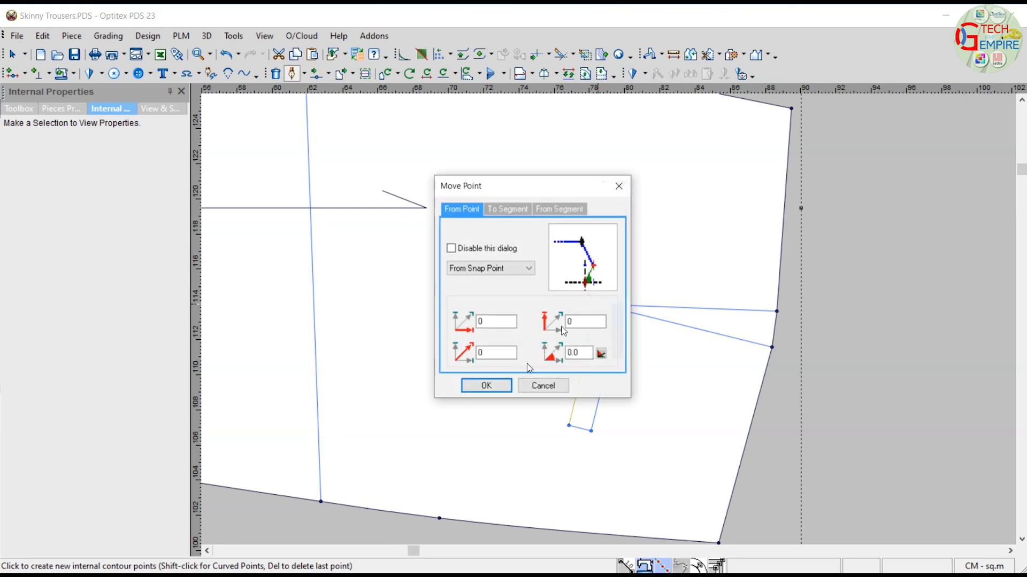
left_click(486, 386)
left_click(603, 181)
left_click(486, 384)
right_click(909, 172)
left_click(925, 187)
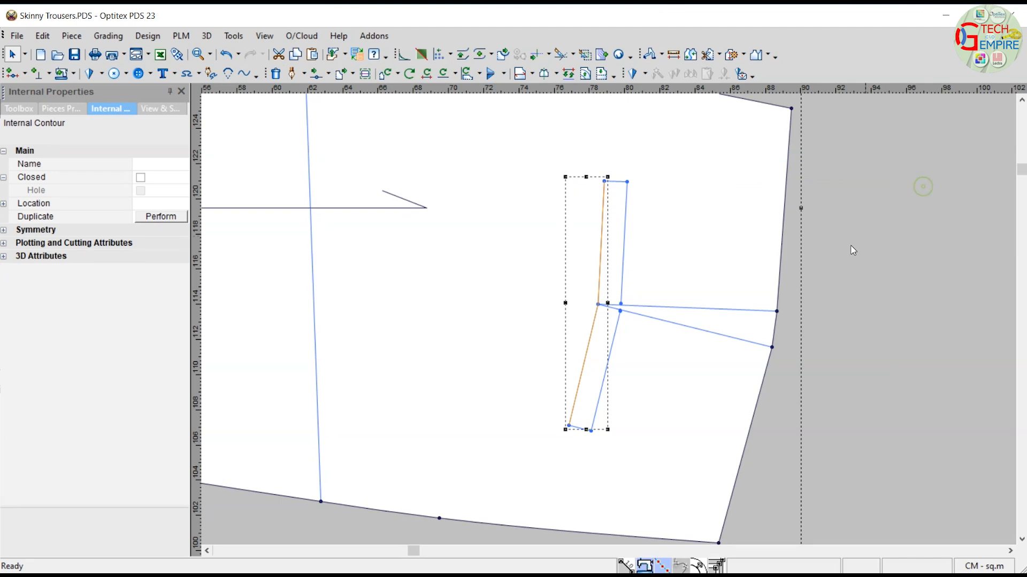
Step: Move the upper trouser piece onto the middle one, matching the midpoints of their hems
scroll(609, 316, "up", 2)
scroll(609, 323, "down", 3)
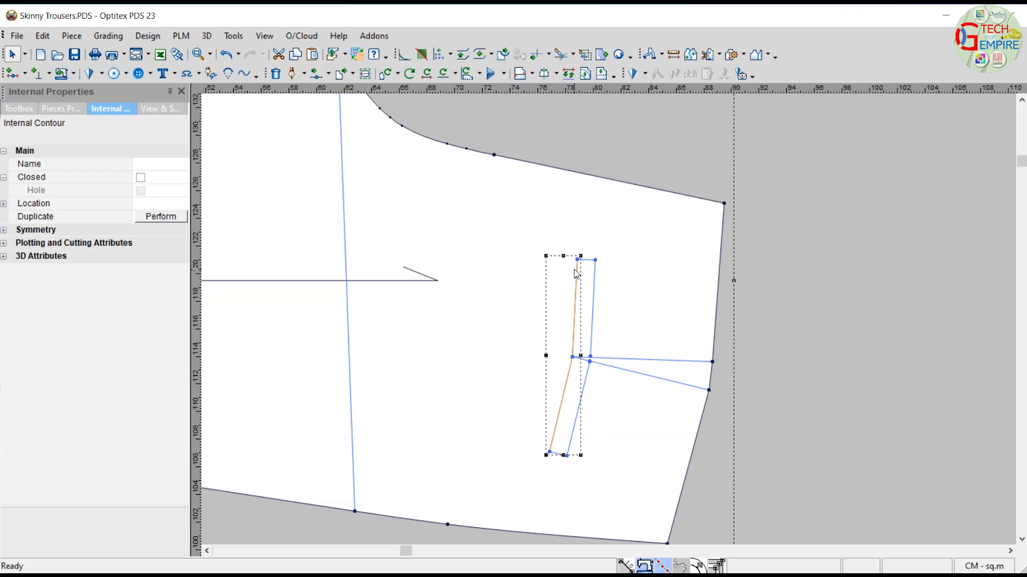
scroll(611, 324, "down", 2)
scroll(611, 324, "down", 2)
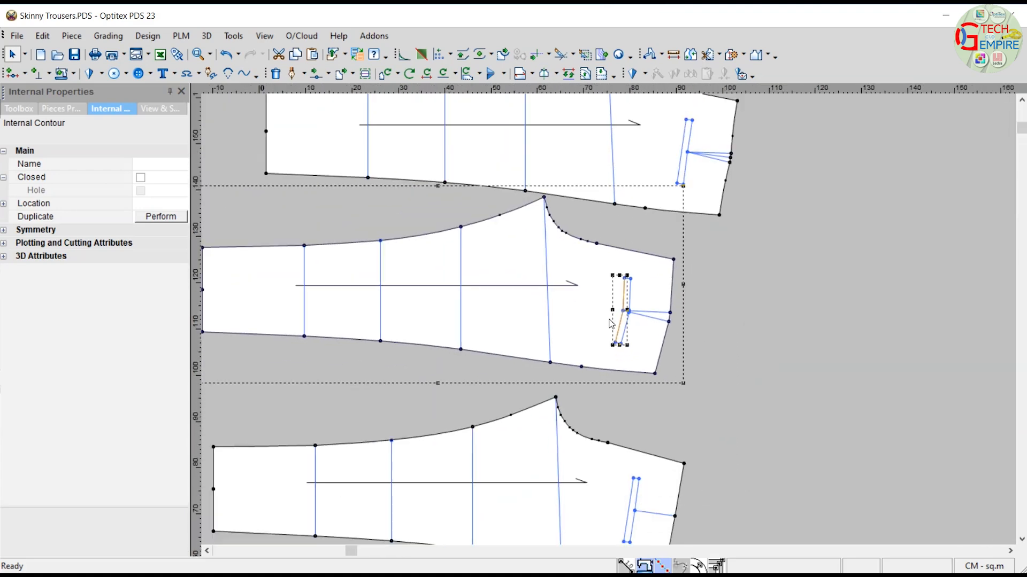
scroll(611, 323, "down", 2)
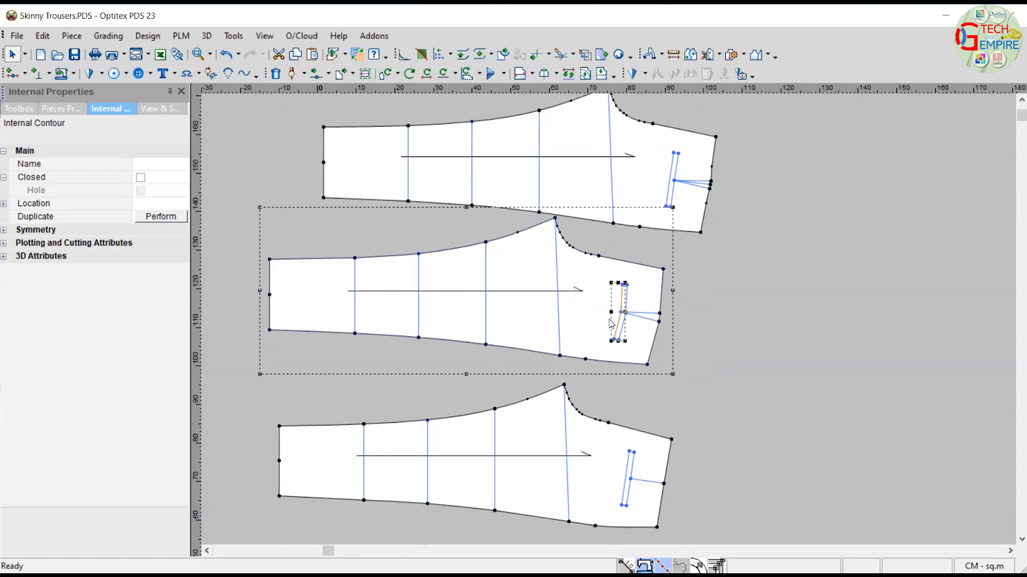
left_click(323, 162)
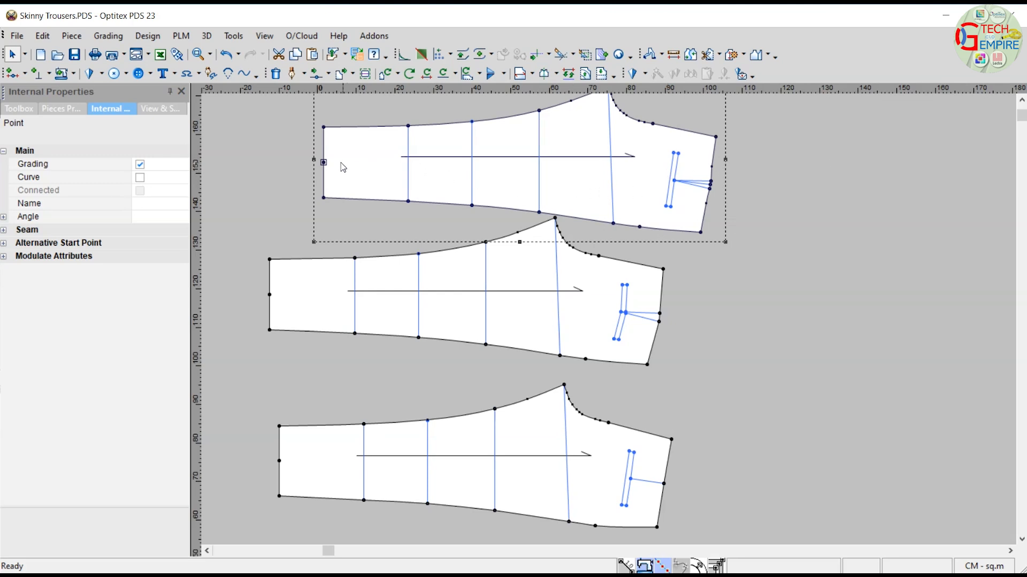
key("m")
left_click_drag(329, 168, 270, 297)
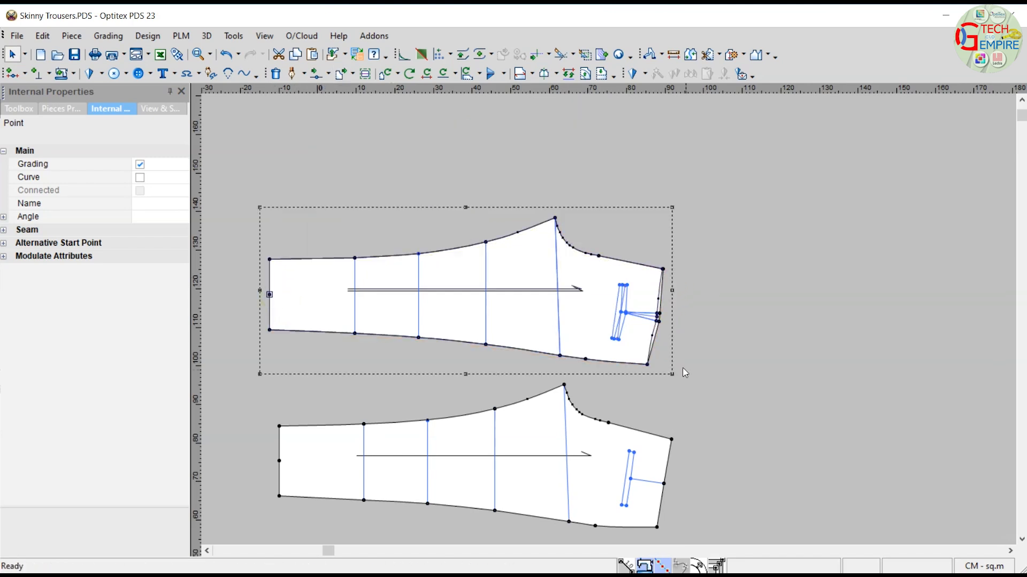
Step: Add a curve point on the outer waist edge above the dart and move it slightly inward to curve the edge
scroll(651, 328, "up", 5)
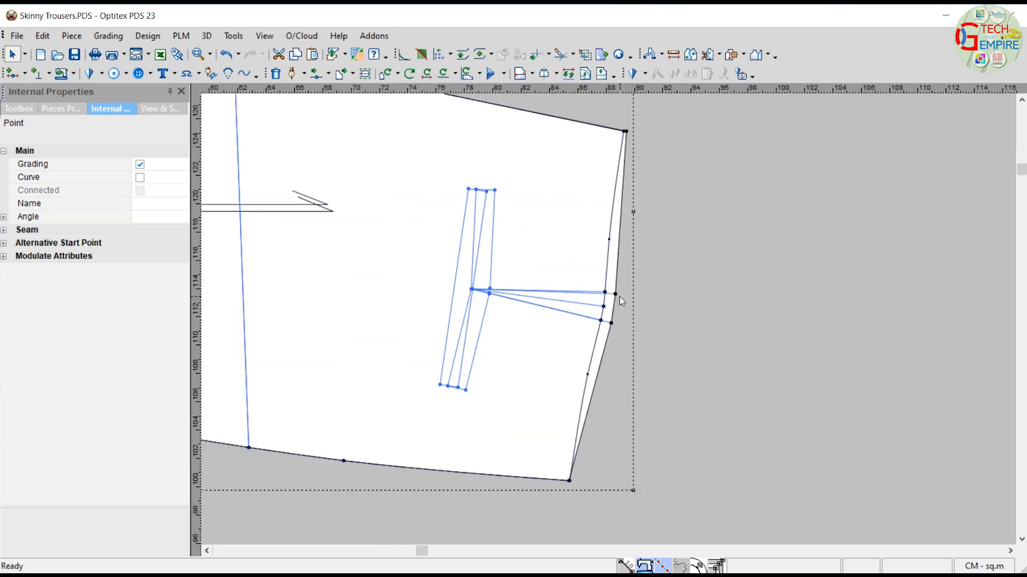
scroll(620, 296, "down", 2)
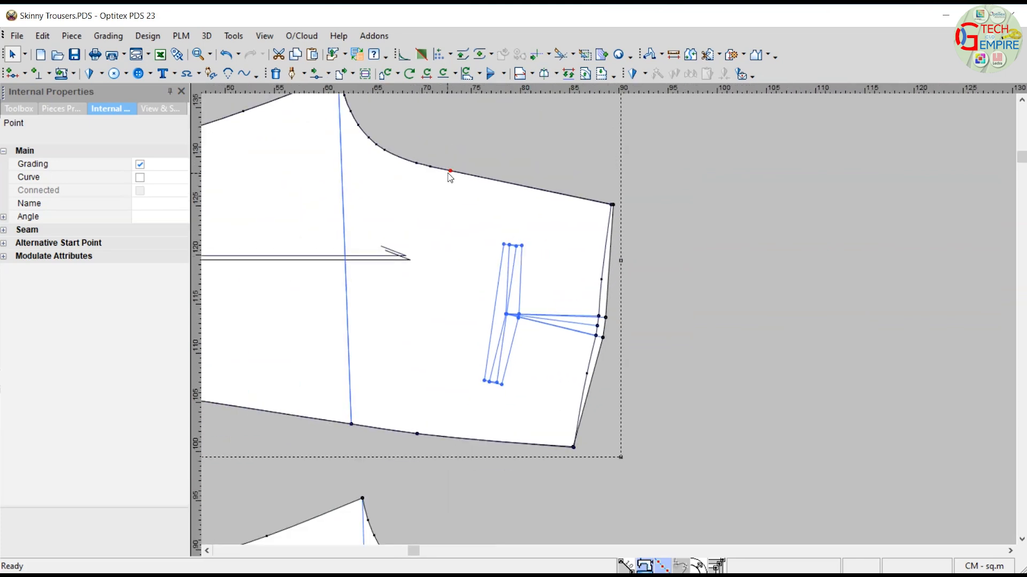
scroll(601, 295, "up", 2)
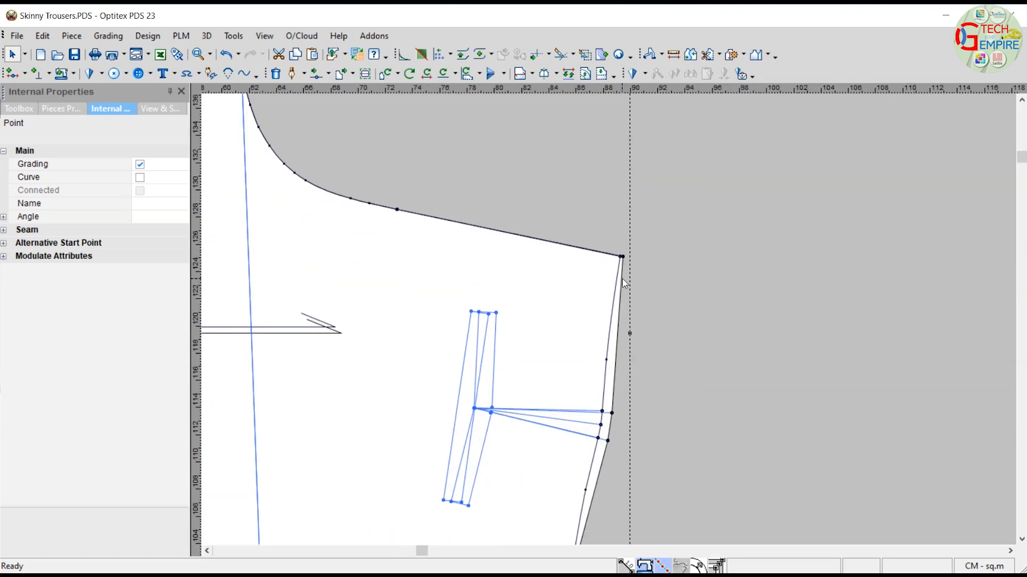
scroll(611, 325, "up", 1)
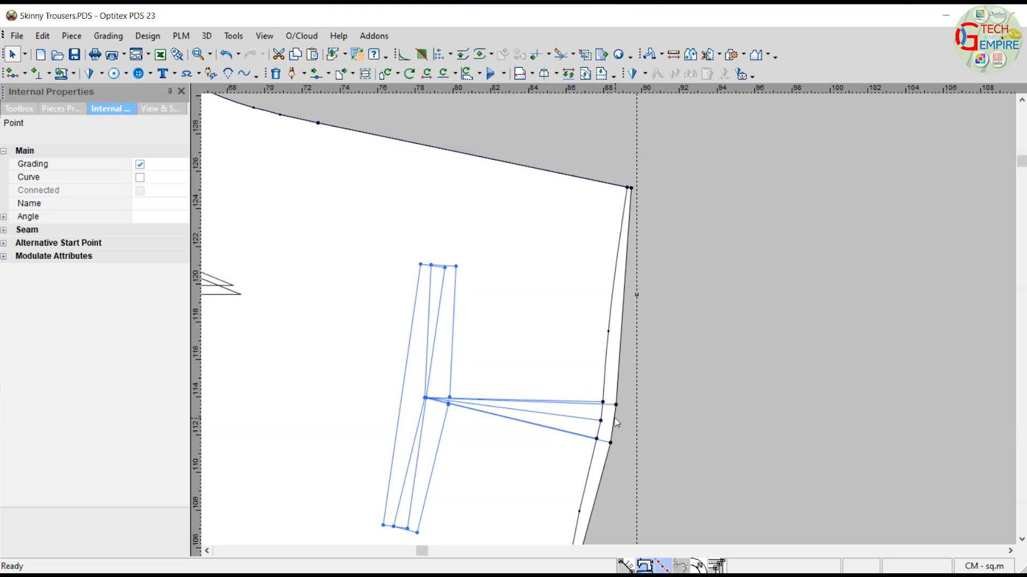
scroll(613, 408, "up", 1)
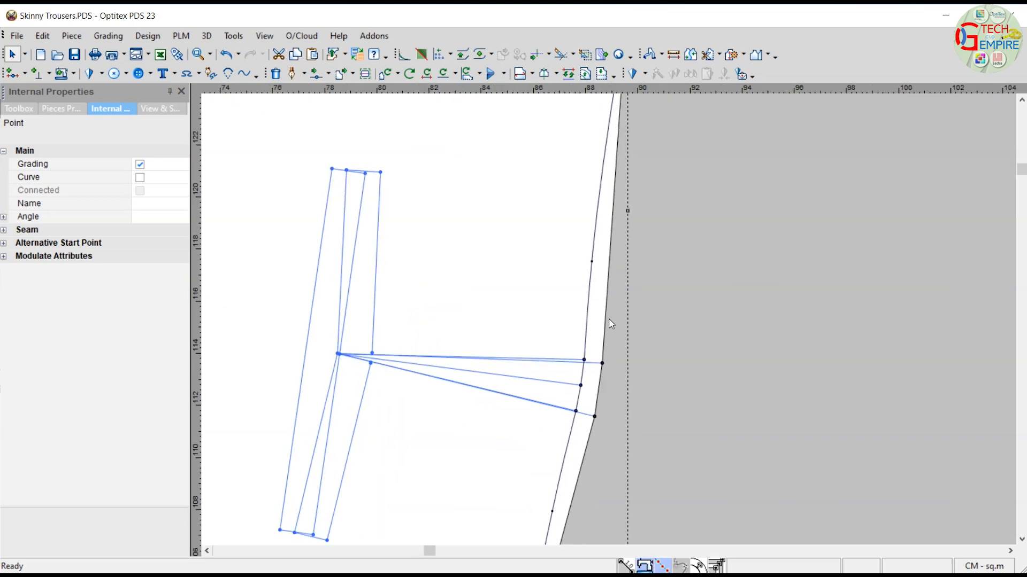
key("m")
scroll(612, 320, "down", 1)
scroll(609, 317, "up", 2)
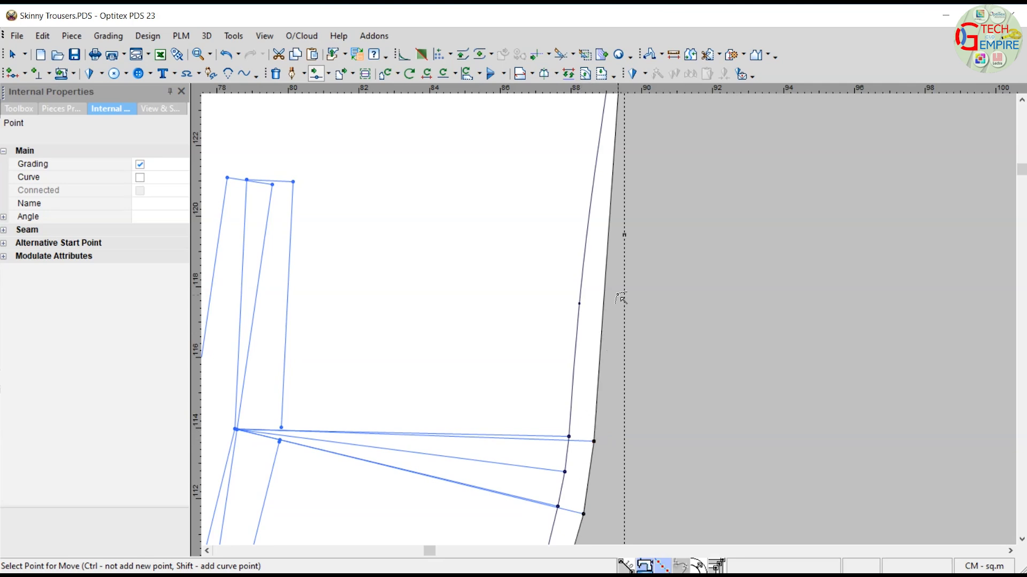
left_click(603, 298)
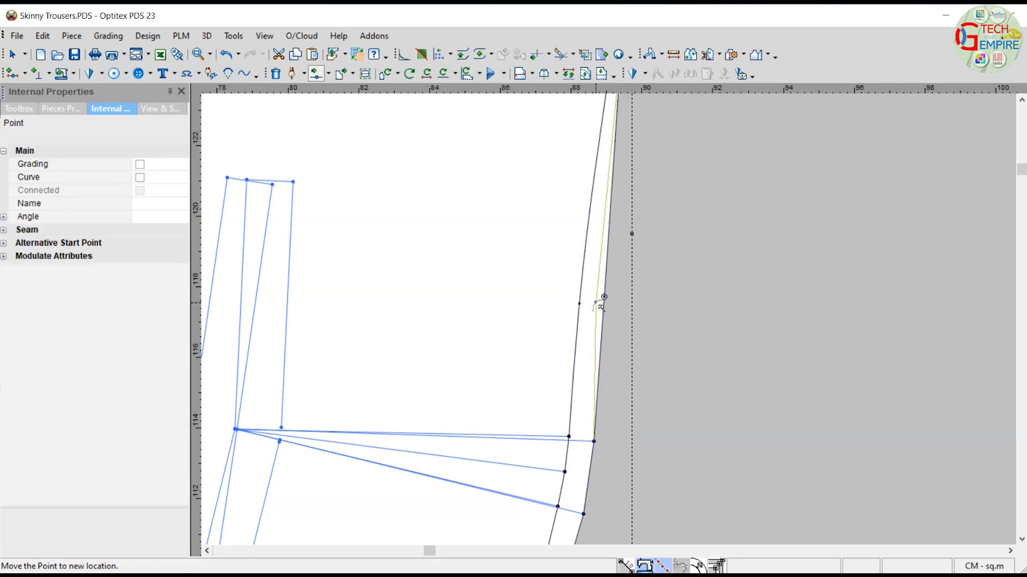
left_click(596, 304)
key("Return")
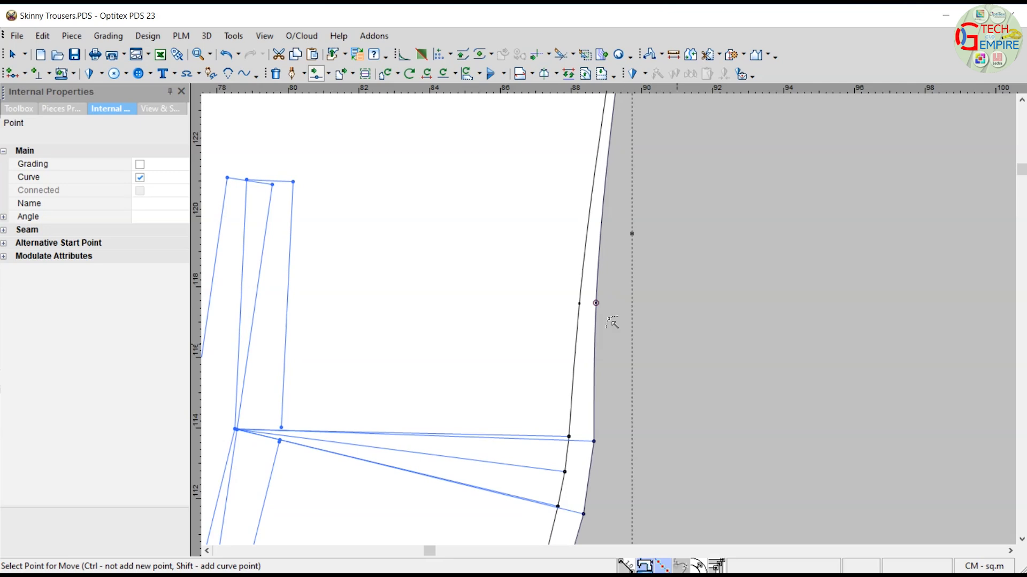
scroll(611, 321, "down", 3)
scroll(583, 362, "up", 2)
scroll(611, 323, "up", 2)
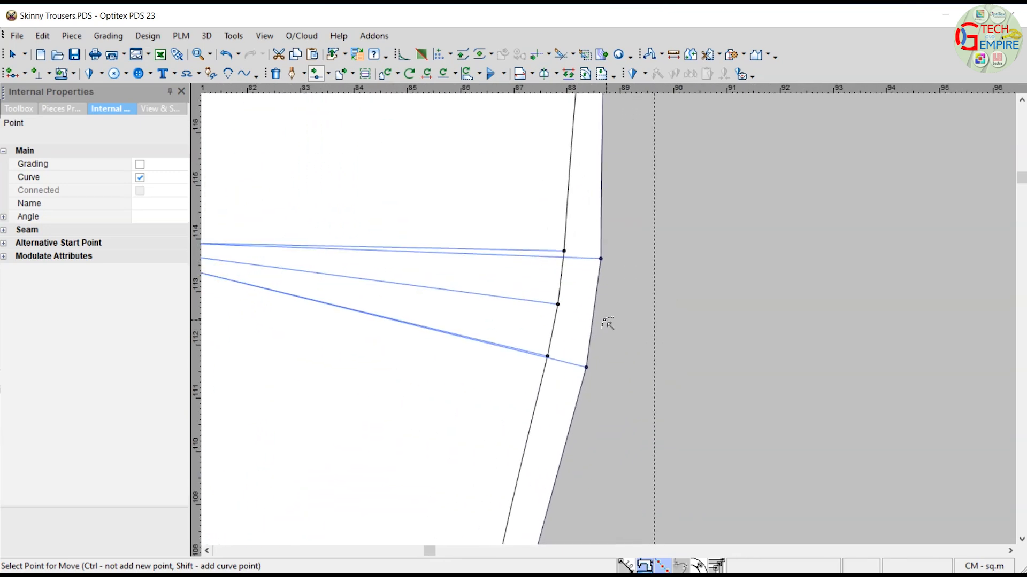
Step: Add a point on the outer waist edge midway between the dart legs, offset it 0.1 and -0.04 cm, and make it a non-curve point
left_click(594, 311)
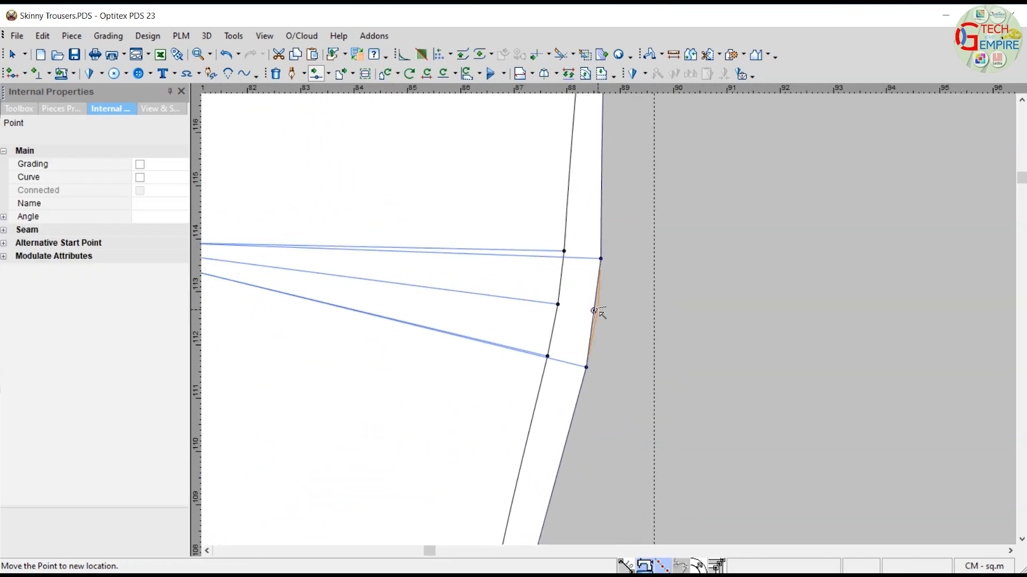
left_click(599, 313)
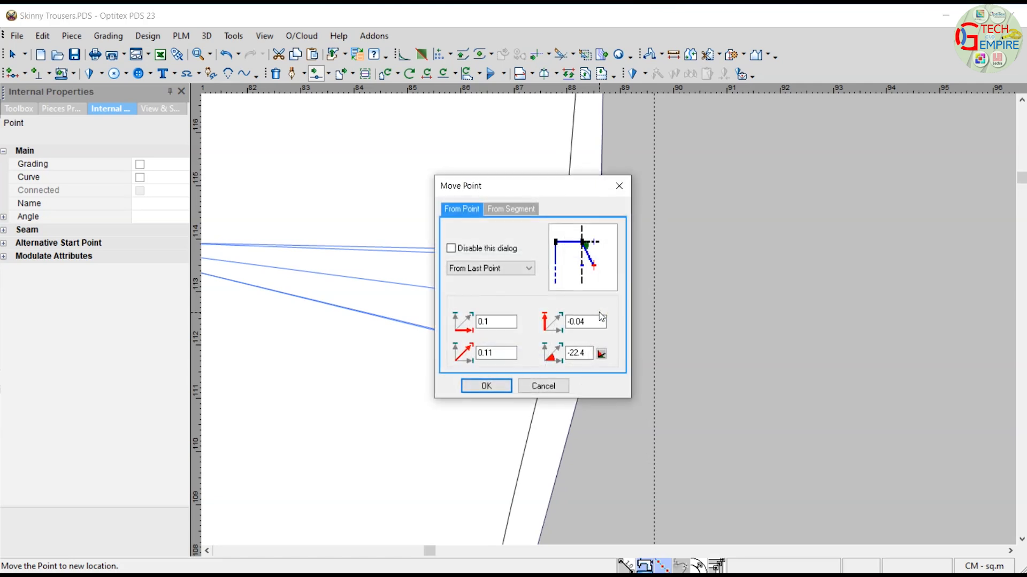
key("Return")
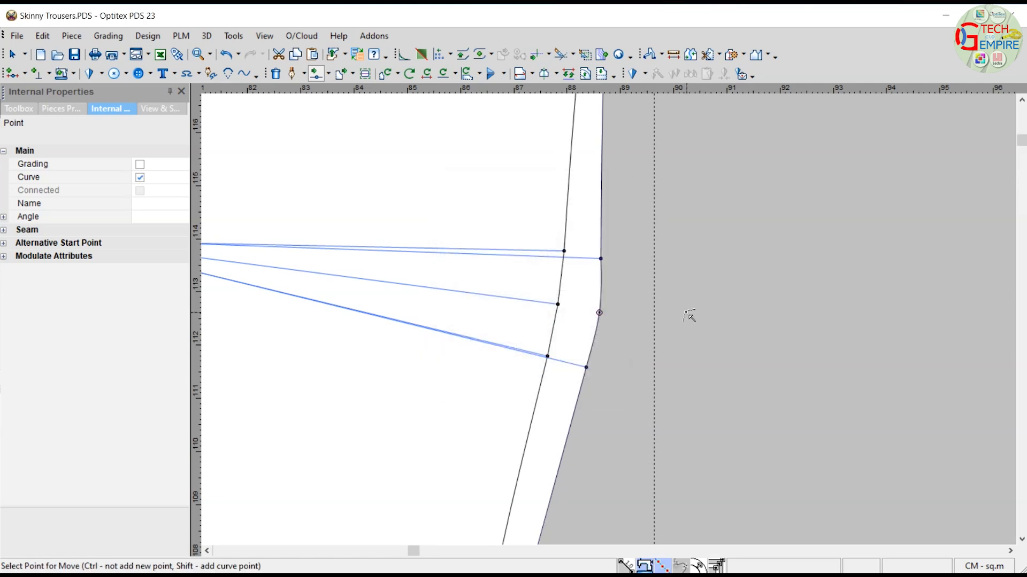
key("c")
Step: Add a curve point on the outer waist edge below the dart and move it slightly inward to curve the edge
scroll(586, 364, "down", 2)
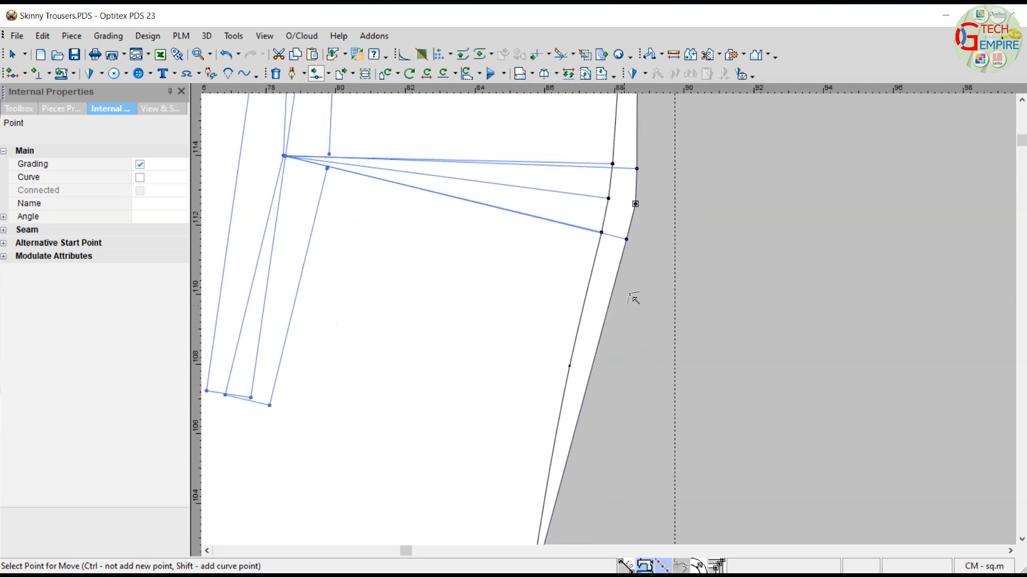
scroll(617, 303, "up", 1)
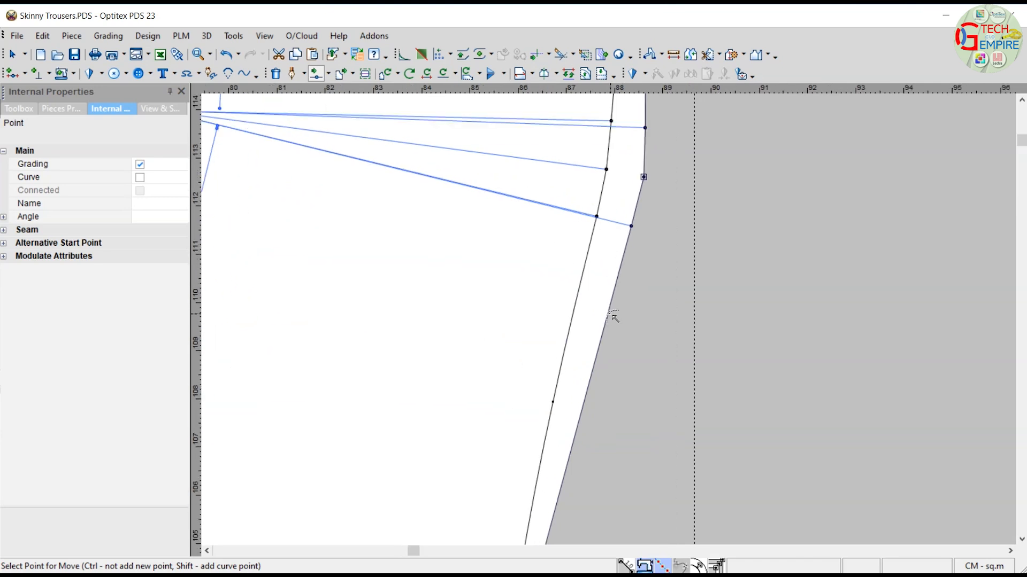
left_click(609, 314)
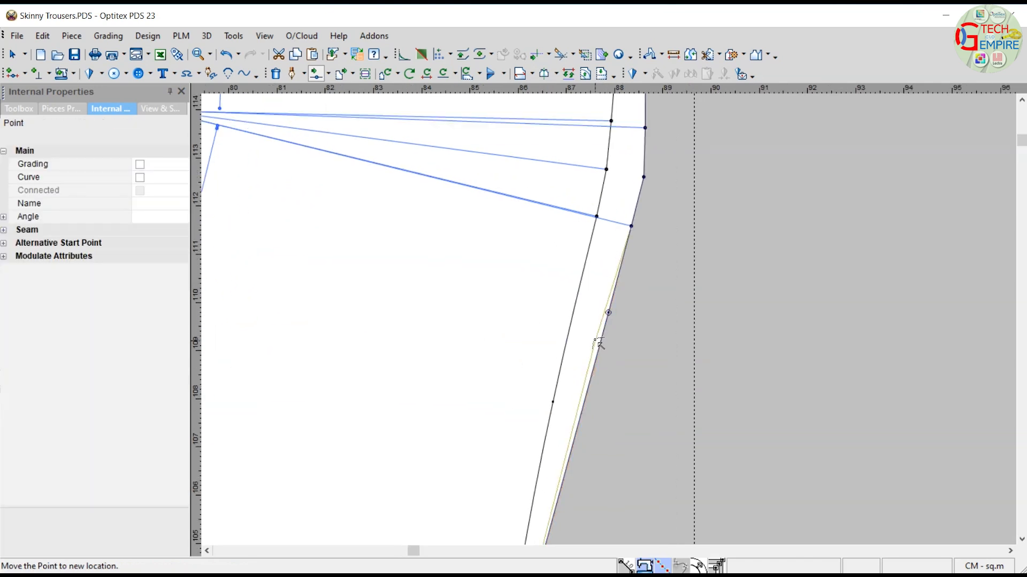
left_click(595, 343)
left_click(484, 382)
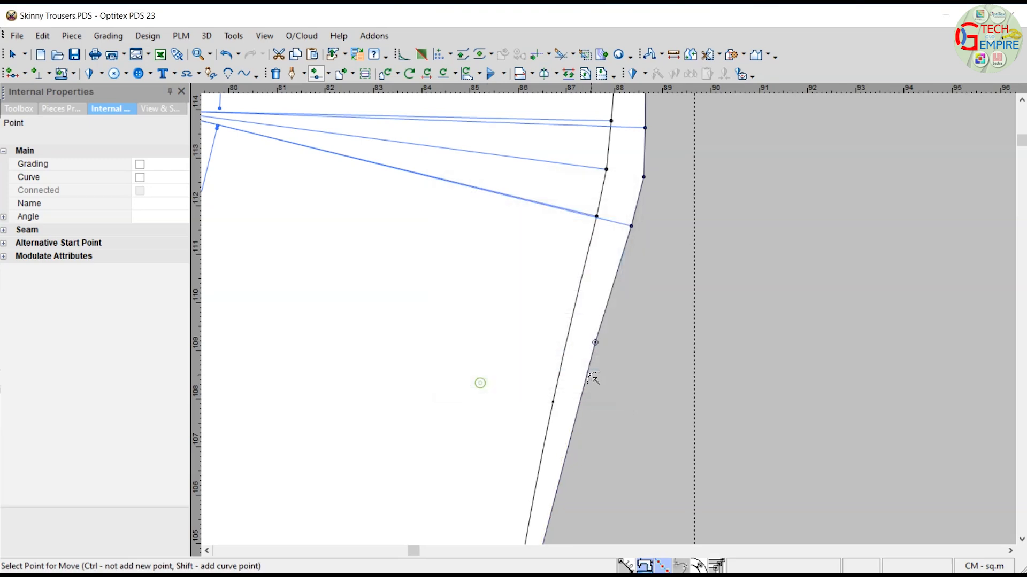
scroll(609, 319, "down", 3)
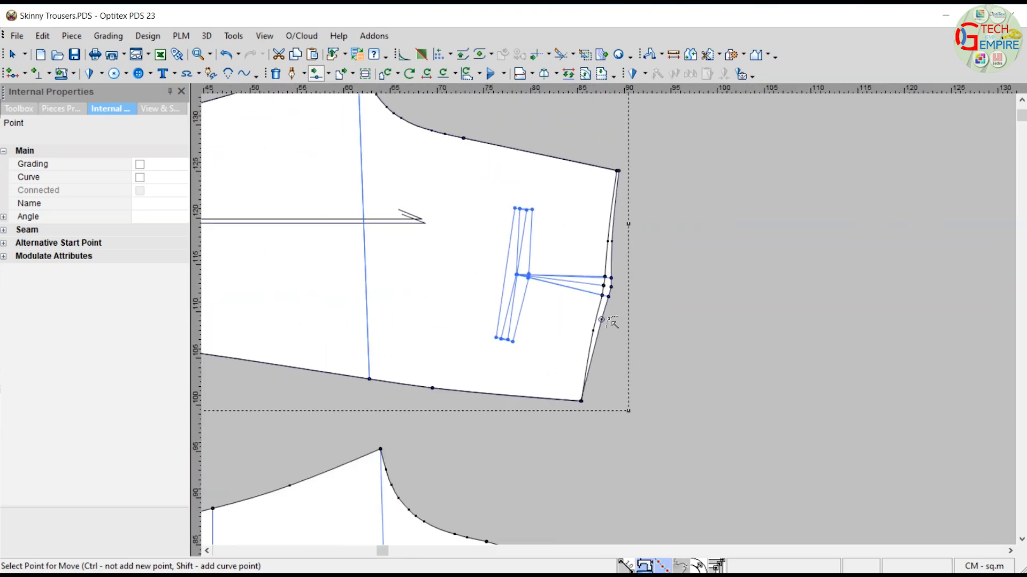
scroll(612, 322, "down", 2)
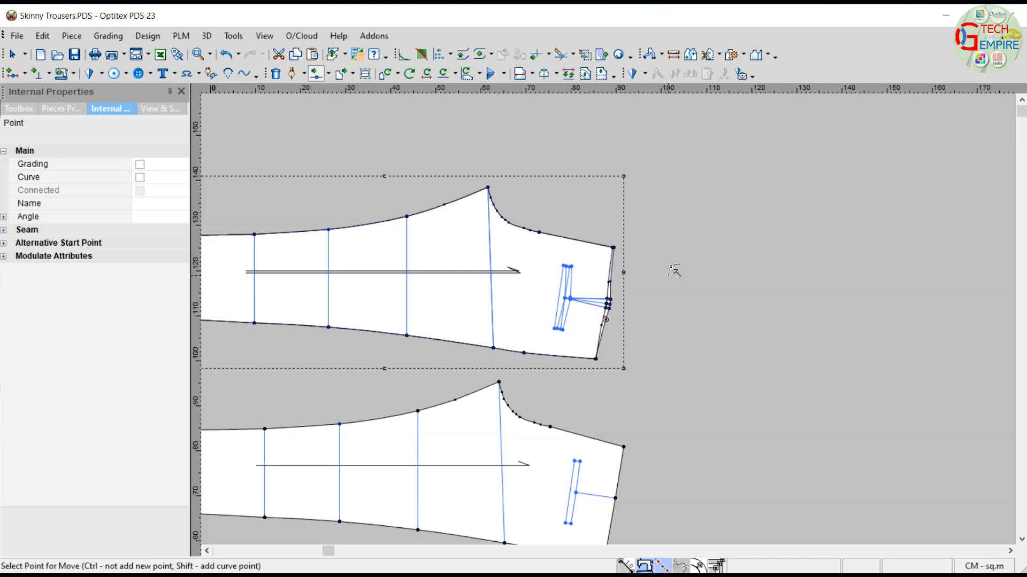
right_click(705, 231)
left_click(717, 245)
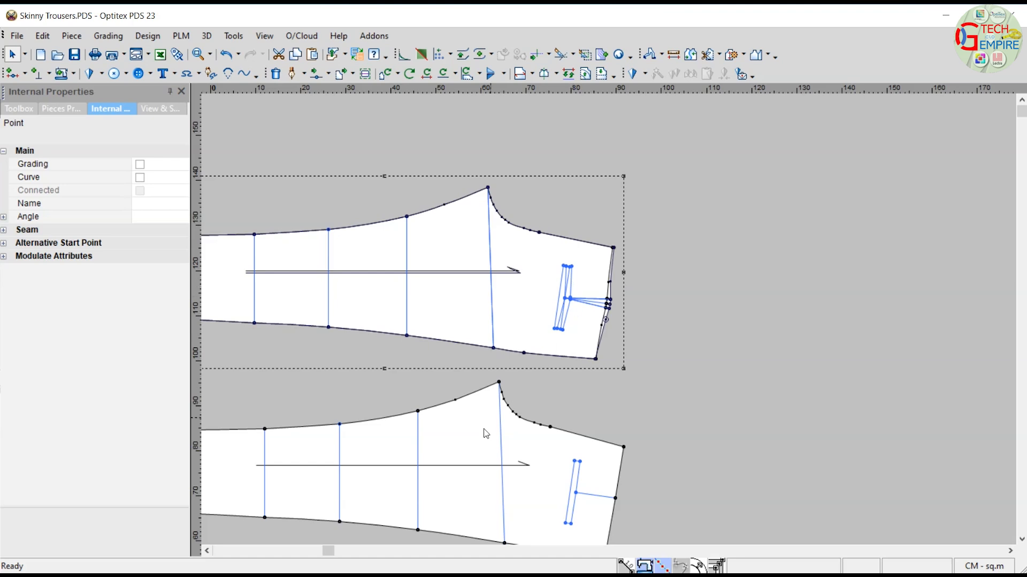
Step: Move the lower undarted trouser piece onto the two overlaid darted pieces, matching the midpoints of their hems
left_click_drag(236, 471, 386, 436)
left_click(382, 432)
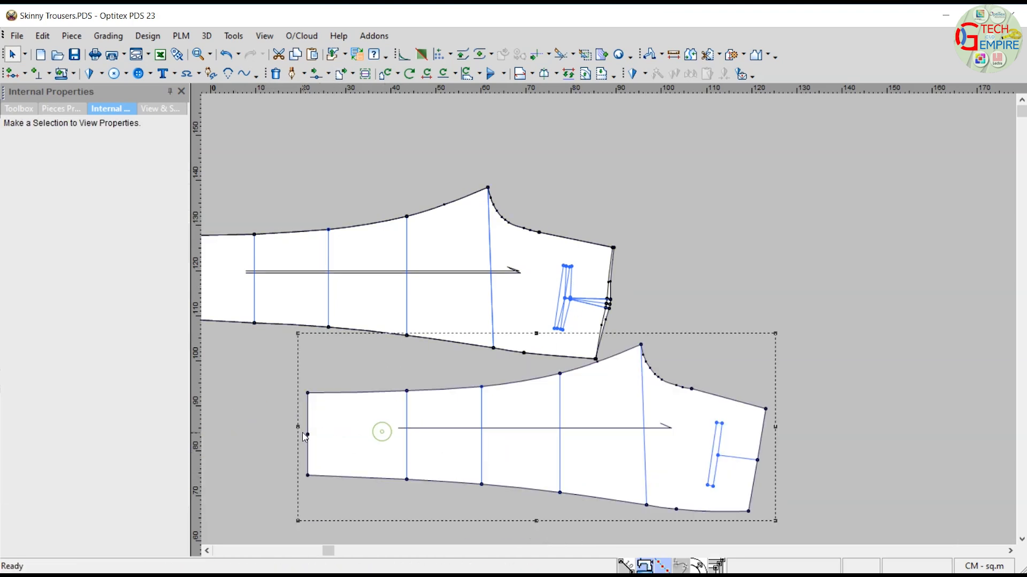
left_click(307, 434)
key("space")
scroll(308, 434, "down", 3)
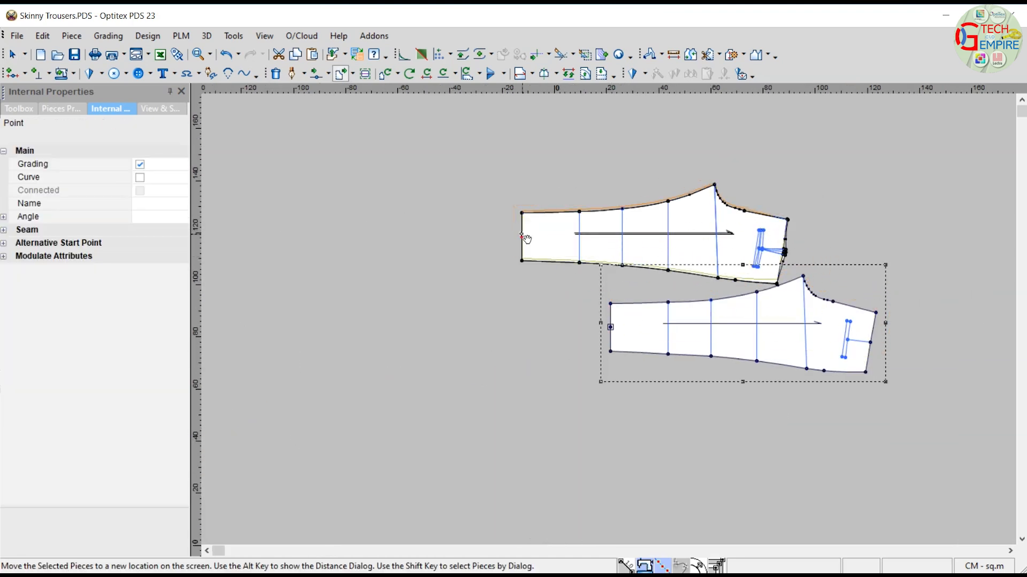
left_click(523, 241)
Step: Measure the distance from the outer waist point between the dart legs to the undarted piece's waist point
scroll(623, 322, "up", 2)
scroll(622, 322, "up", 3)
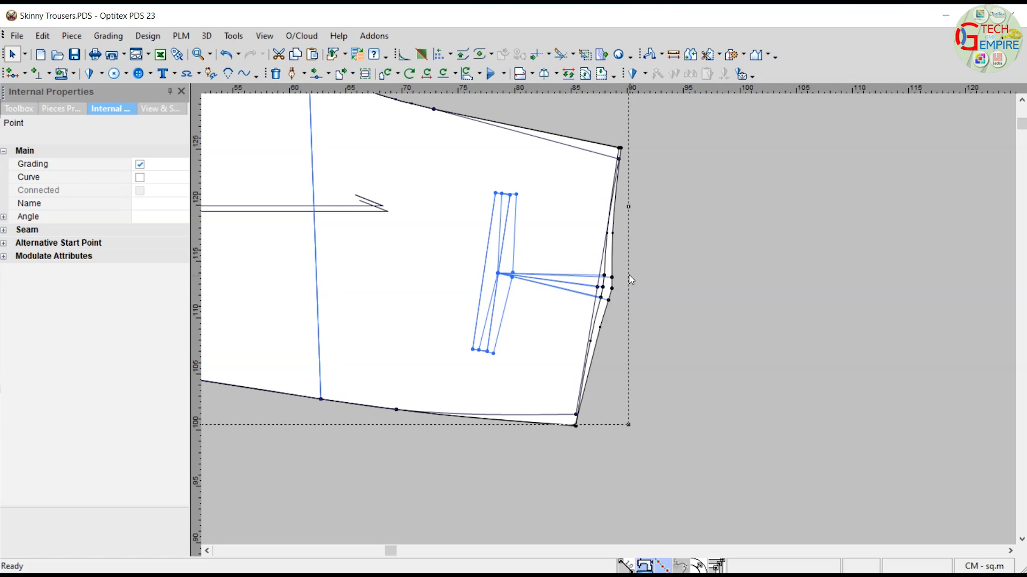
scroll(610, 294, "up", 2)
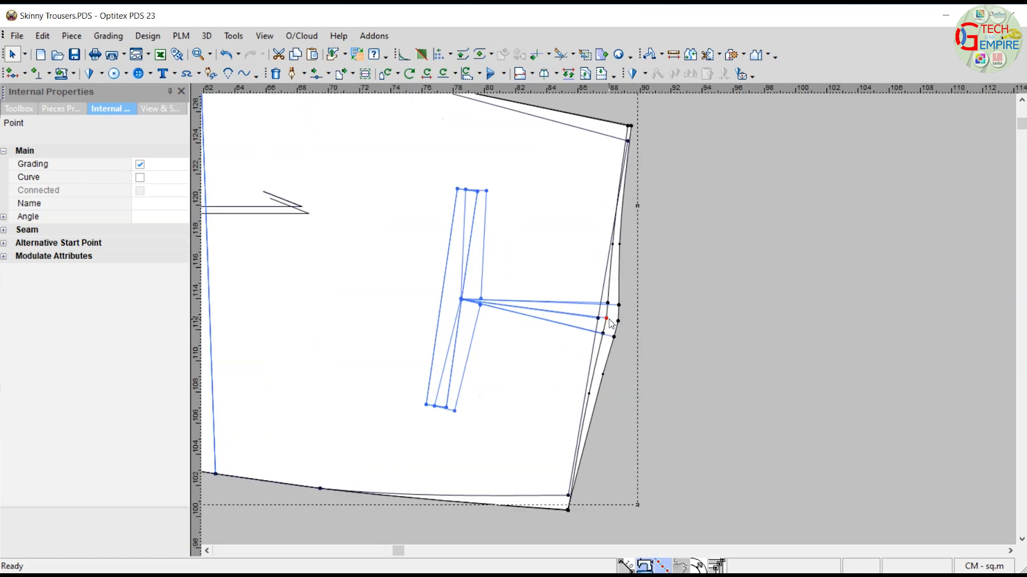
scroll(611, 323, "up", 1)
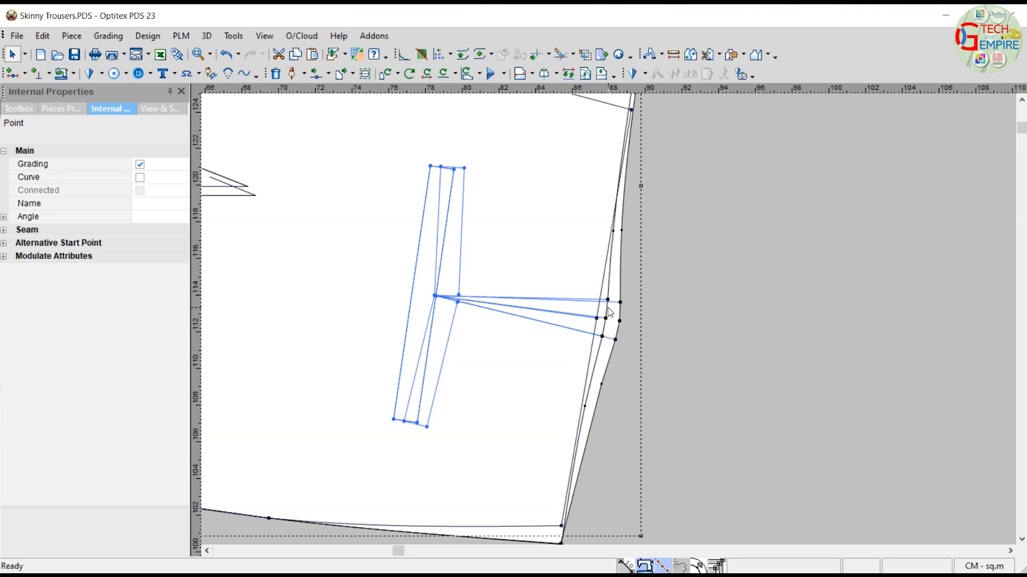
scroll(610, 313, "up", 3)
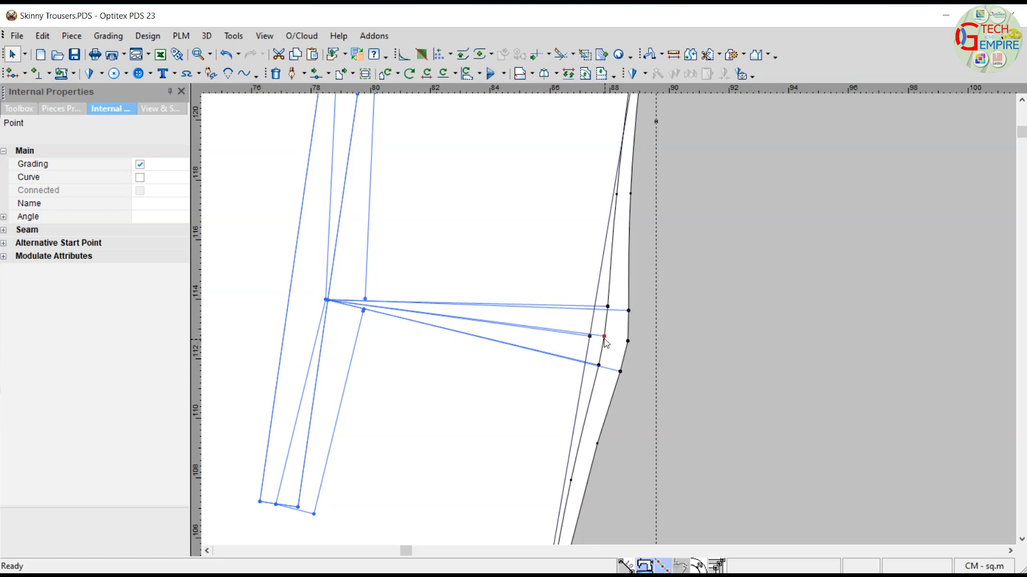
key("ctrl+d")
left_click(628, 341)
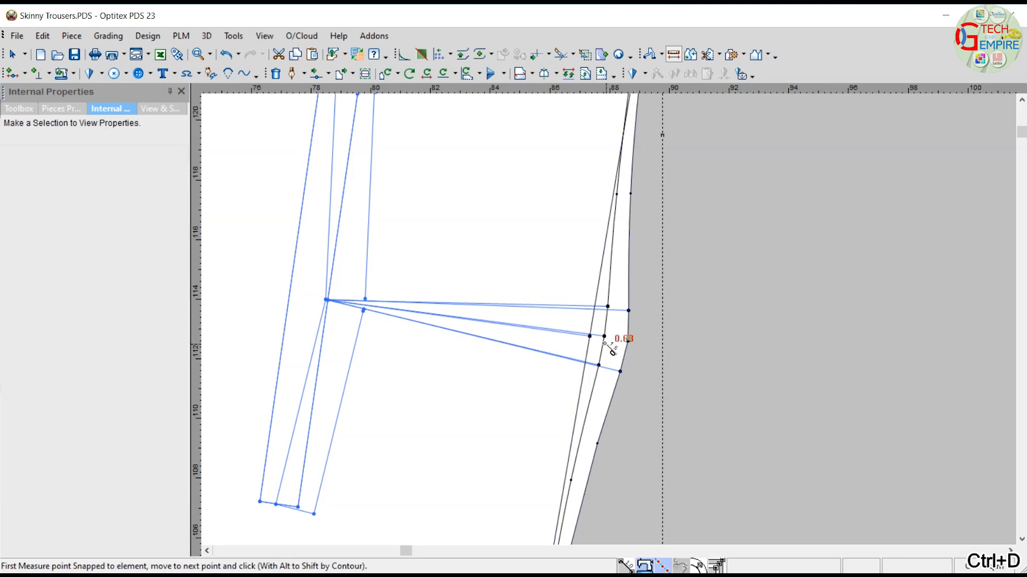
left_click(589, 336)
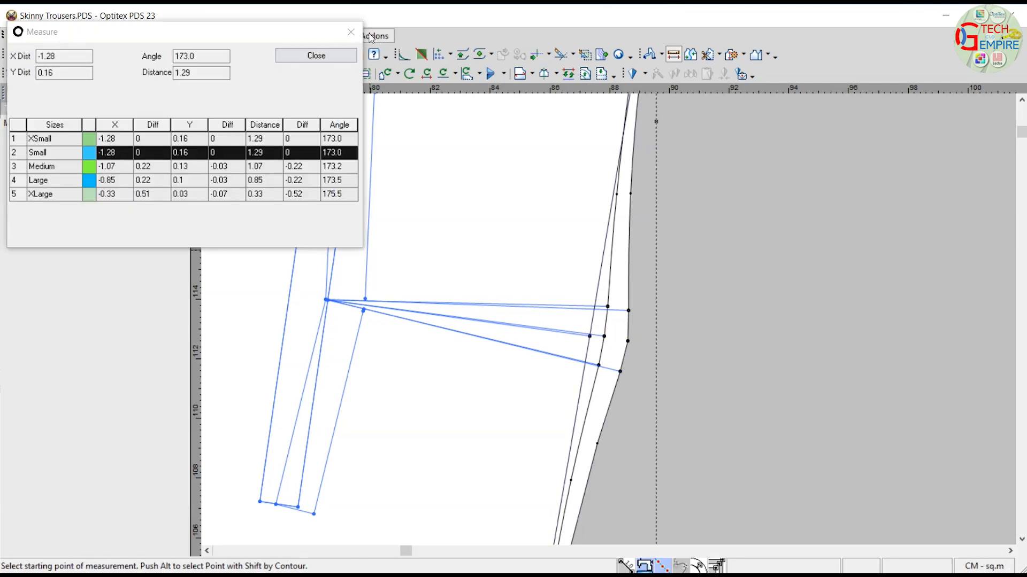
left_click(351, 31)
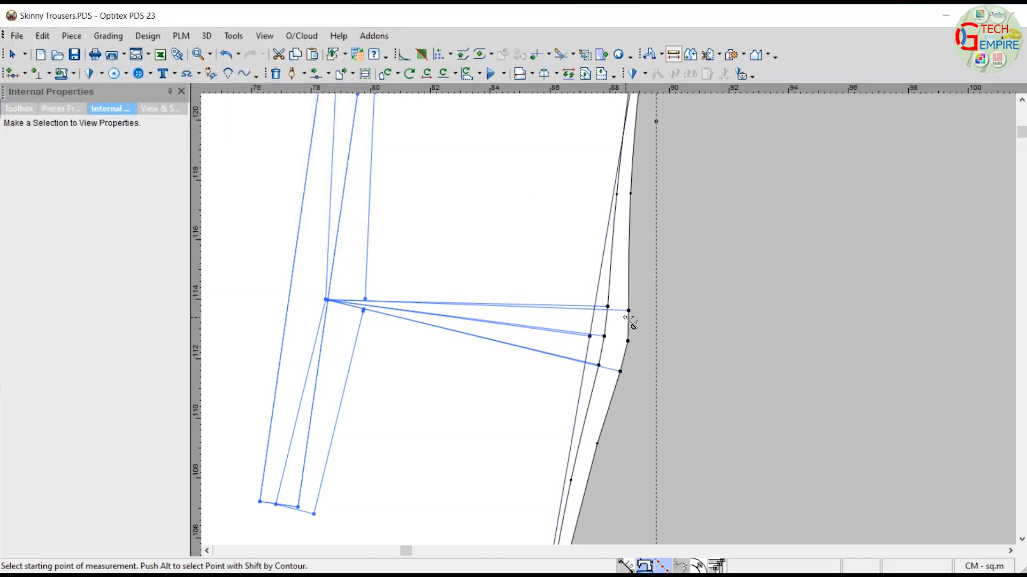
right_click(704, 297)
left_click(735, 298)
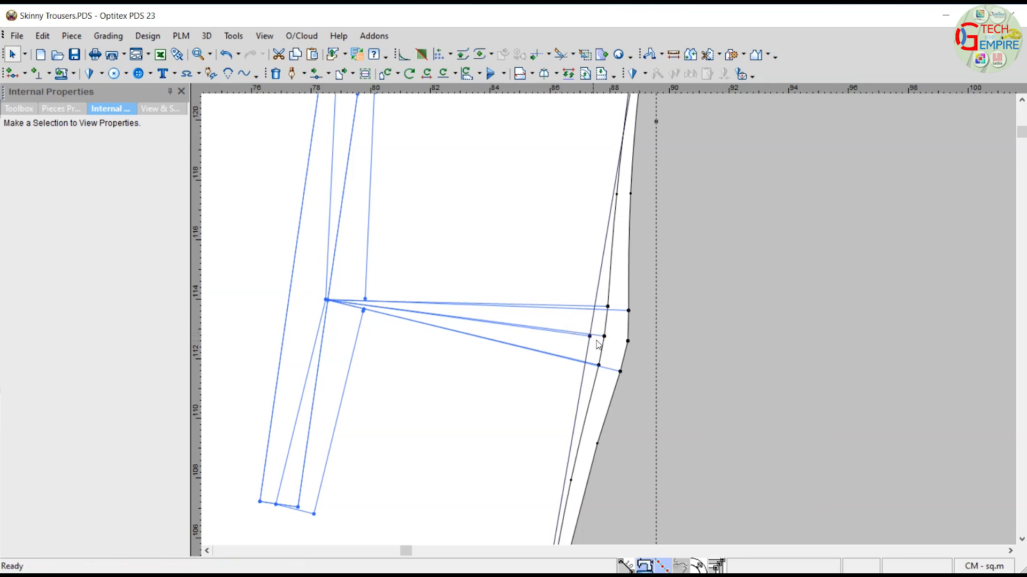
left_click(628, 311)
scroll(643, 345, "down", 1)
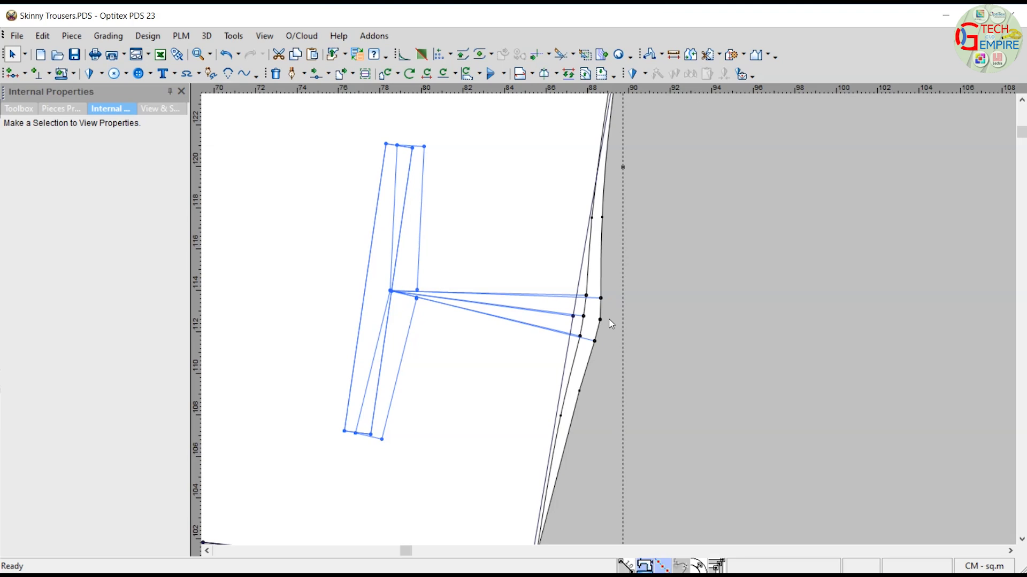
scroll(527, 316, "down", 1)
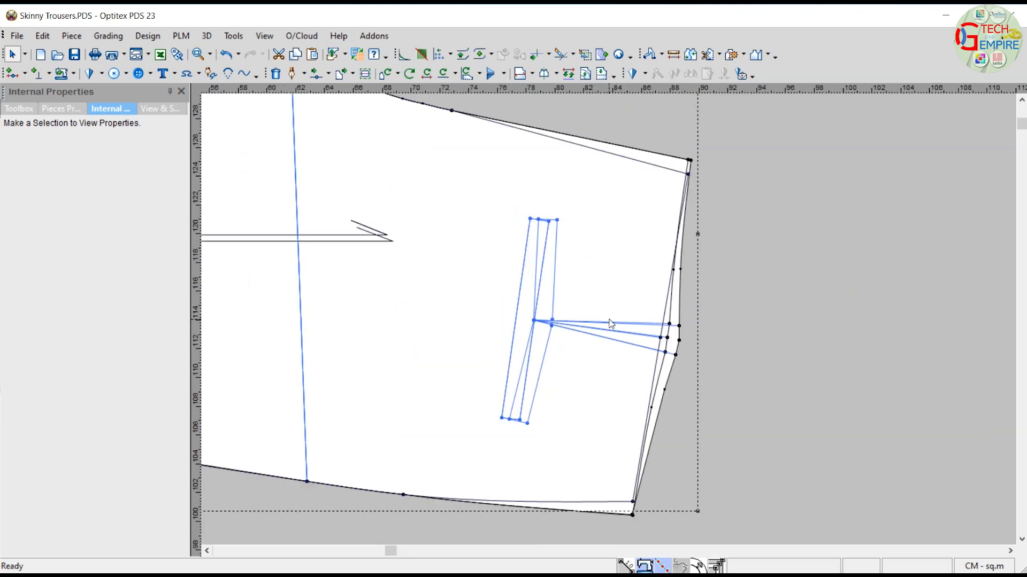
scroll(611, 323, "down", 1)
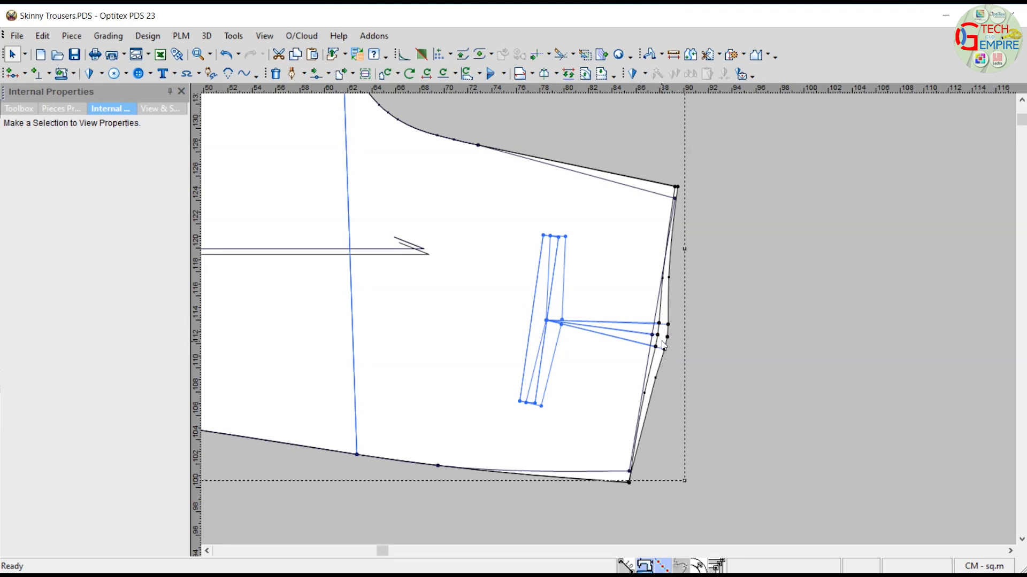
scroll(612, 284, "down", 3)
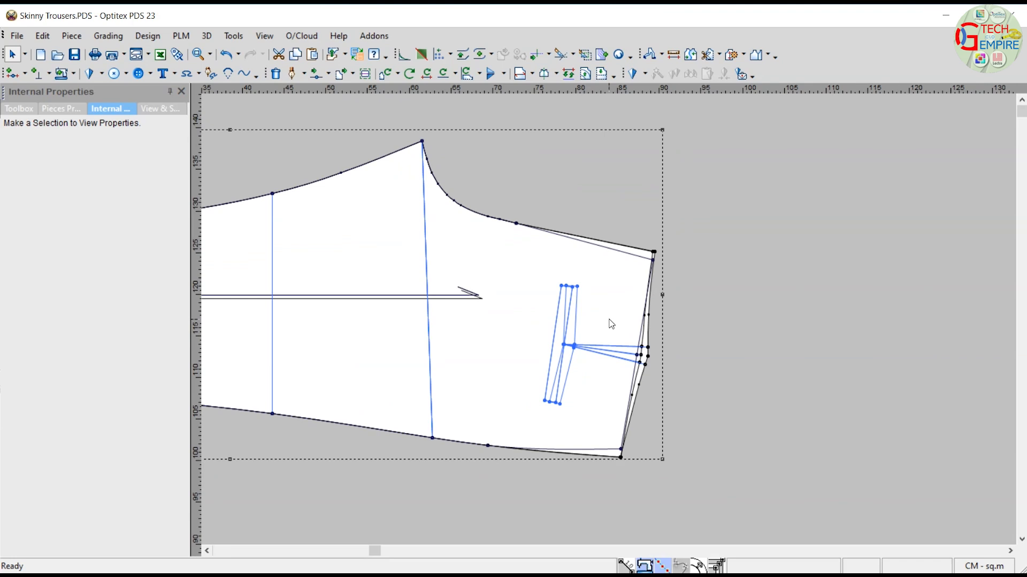